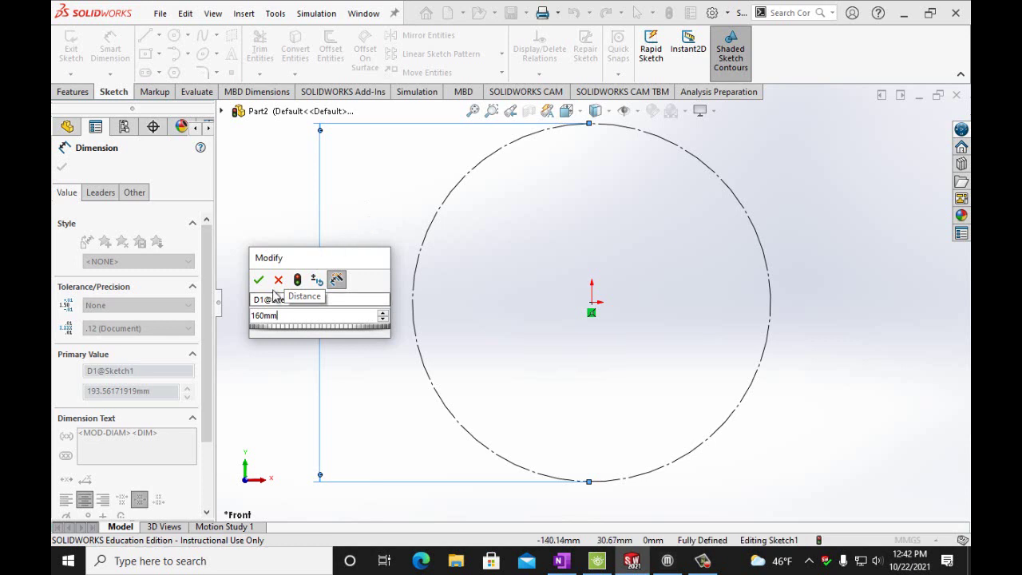
Step: Set the construction circle's diameter to 160 mm
left_click(259, 280)
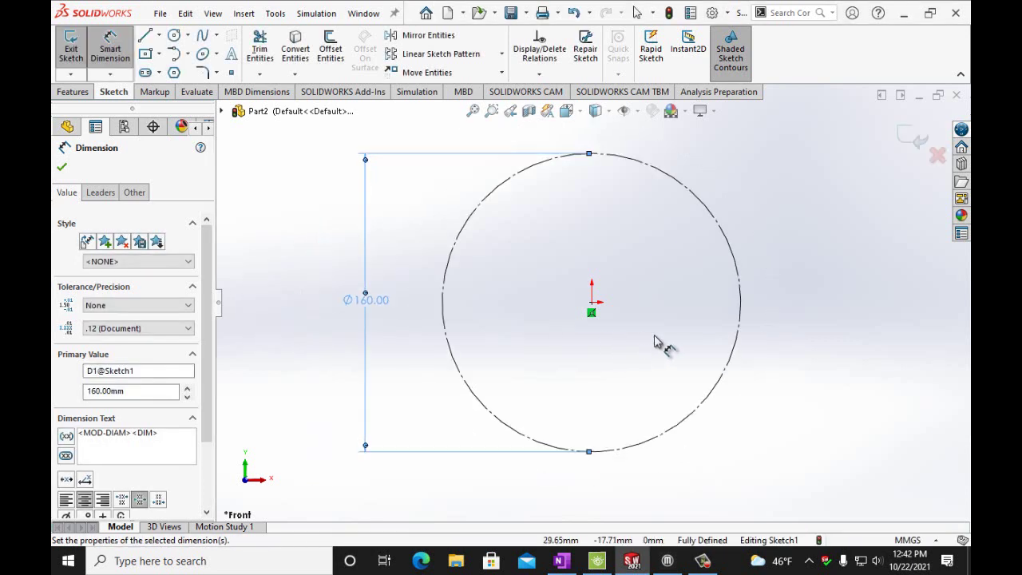
scroll(642, 311, "down", 3)
scroll(629, 298, "up", 3)
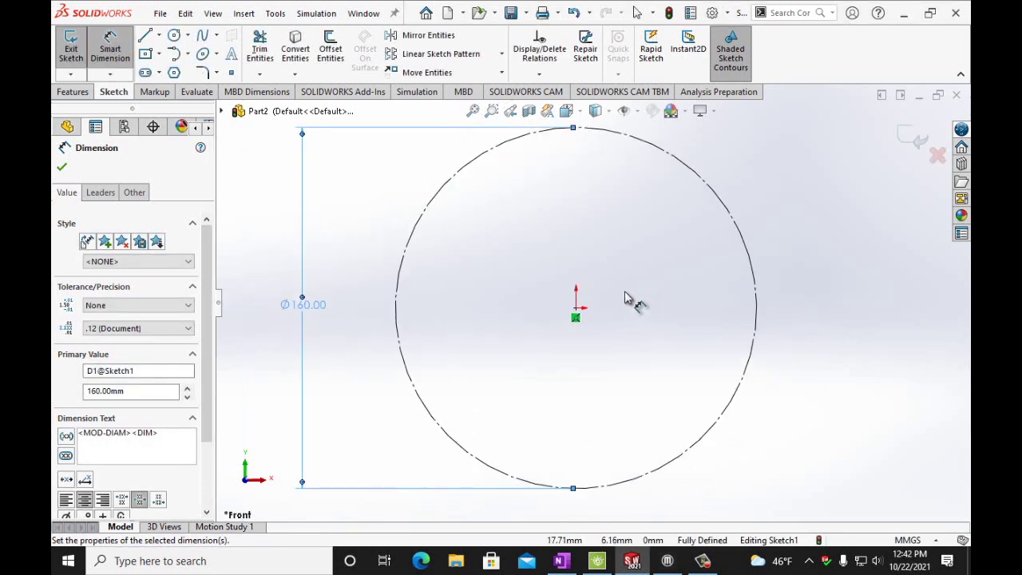
Step: Sketch a vertical centerline through the origin, extending past the construction circle at both ends
left_click(159, 36)
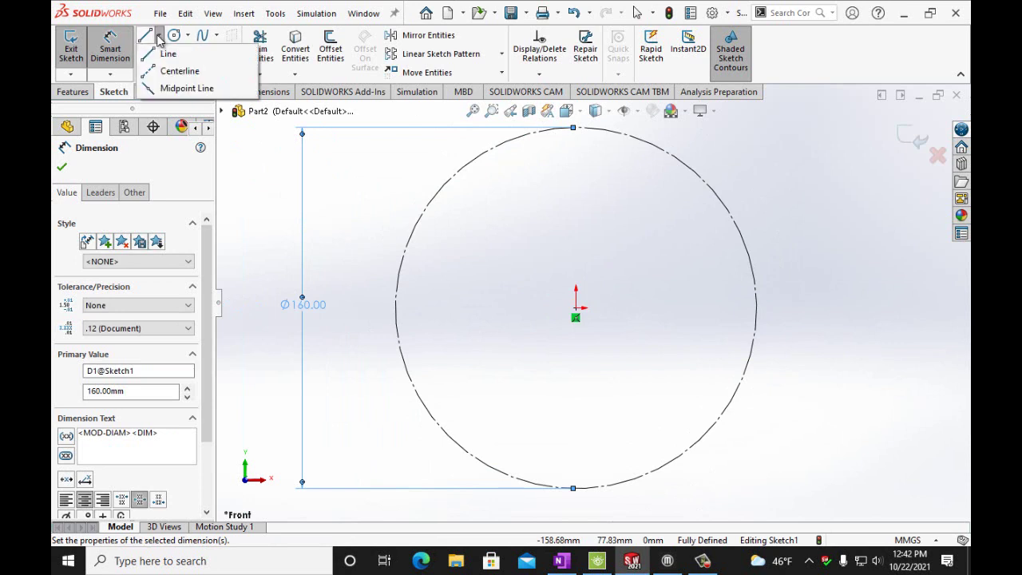
left_click(180, 71)
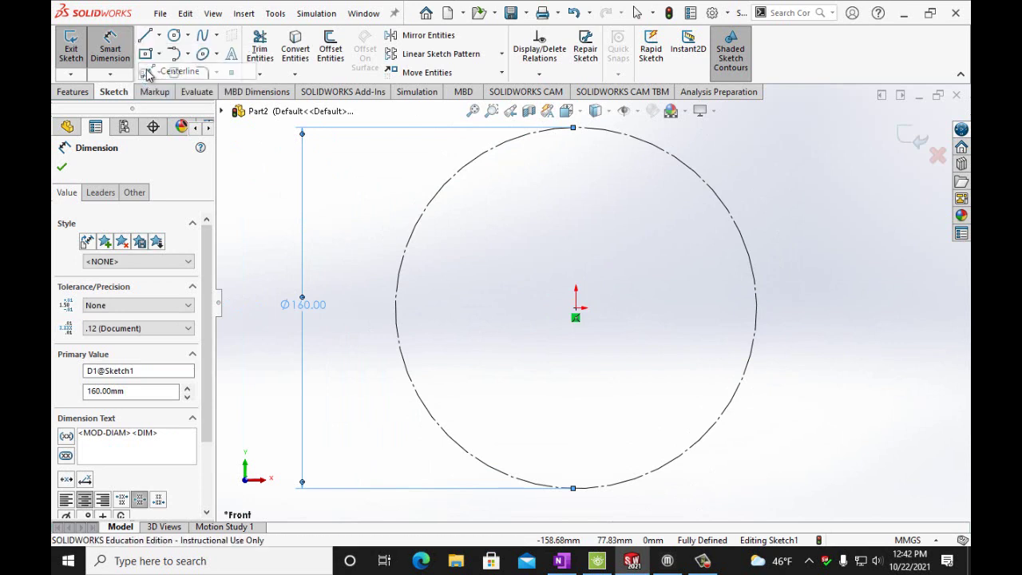
left_click(576, 310)
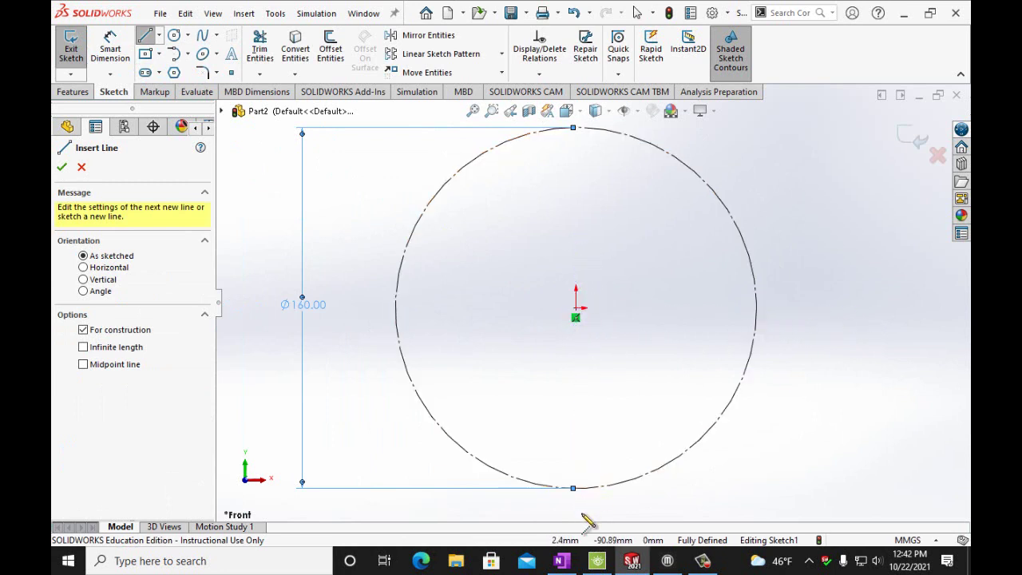
scroll(585, 384, "up", 1)
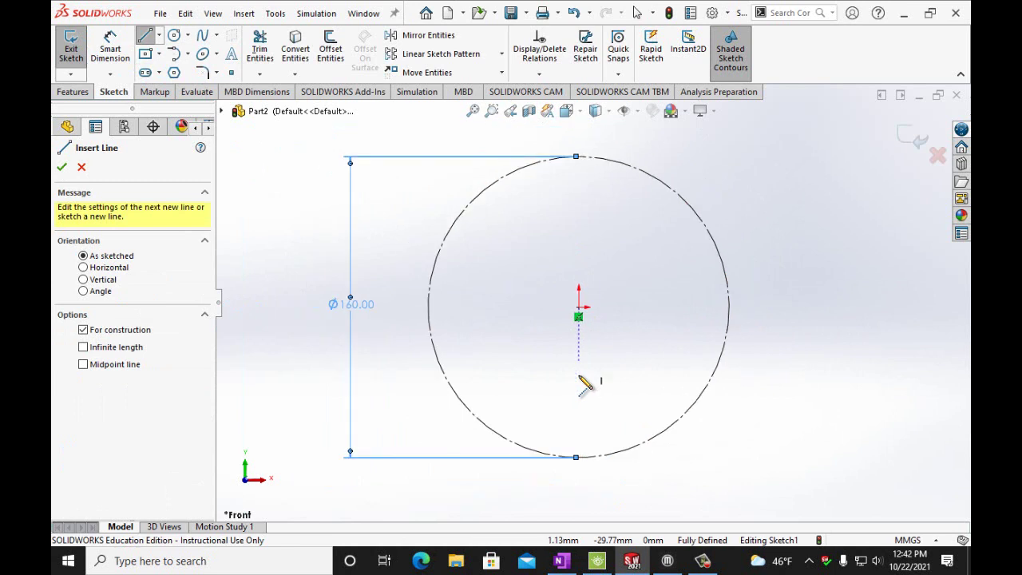
scroll(586, 385, "up", 1)
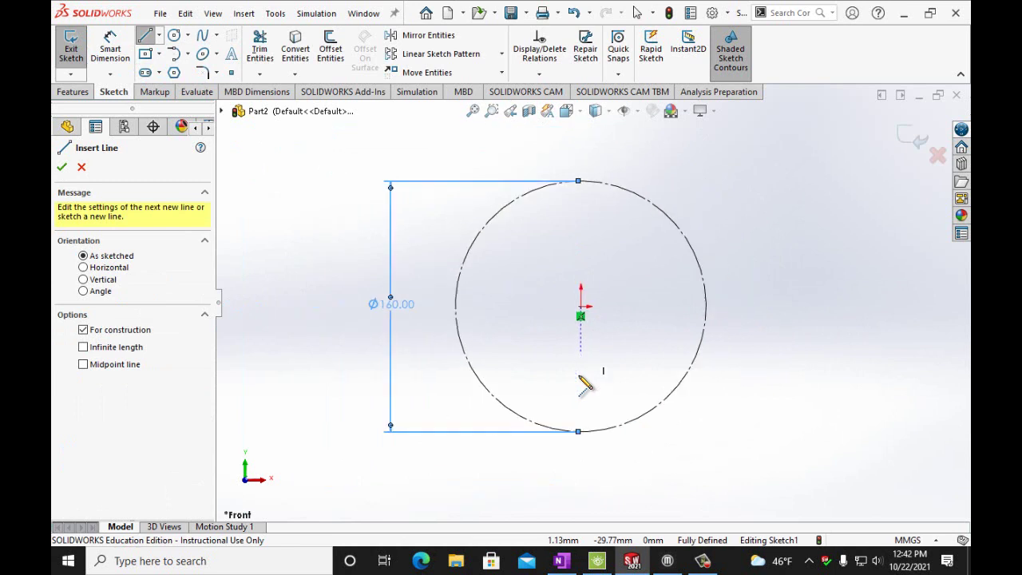
left_click(582, 506)
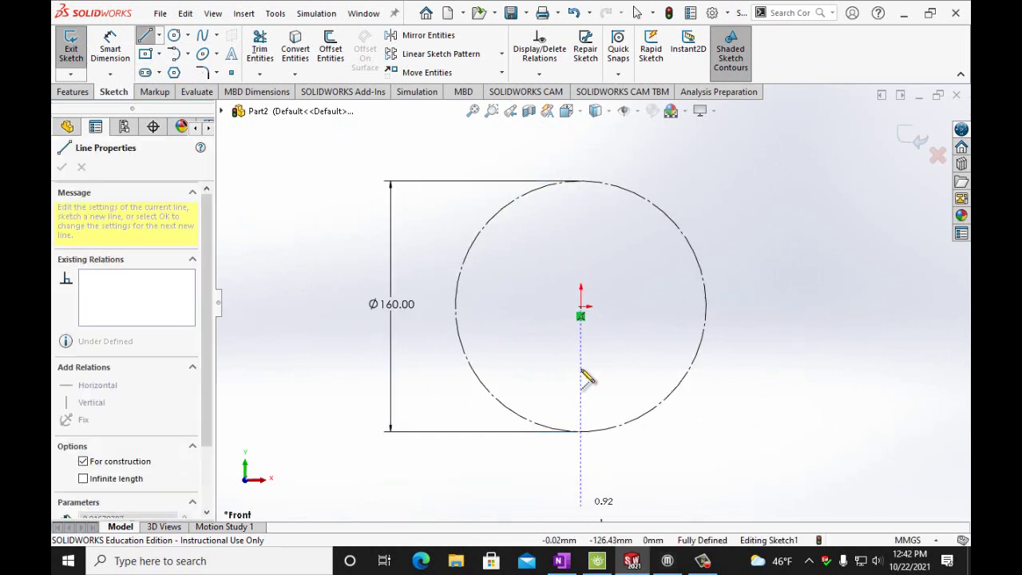
scroll(582, 120, "up", 1)
double_click(582, 120)
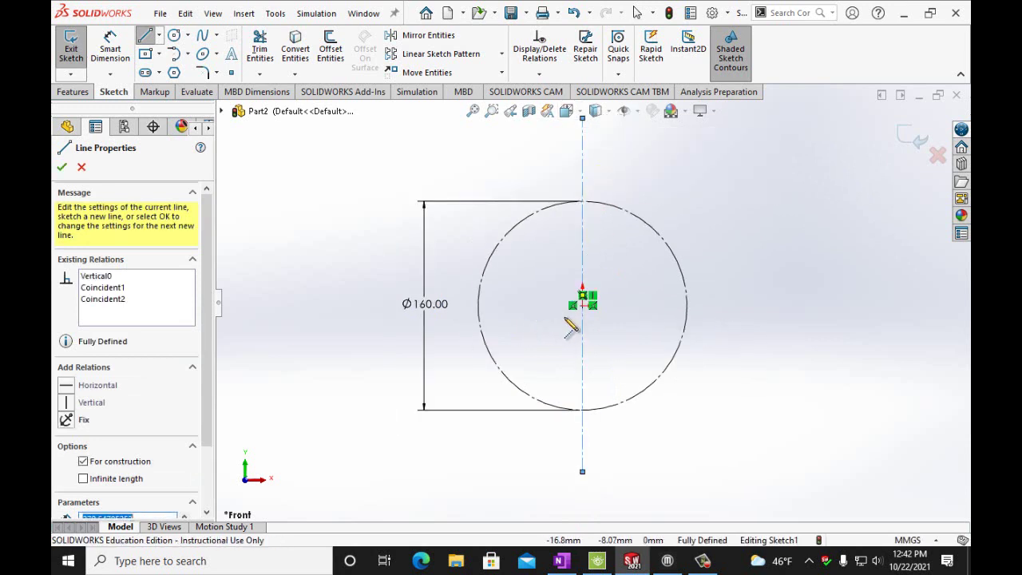
Step: Sketch a horizontal centerline through the origin, extending past both sides of the construction circle
scroll(585, 309, "down", 4)
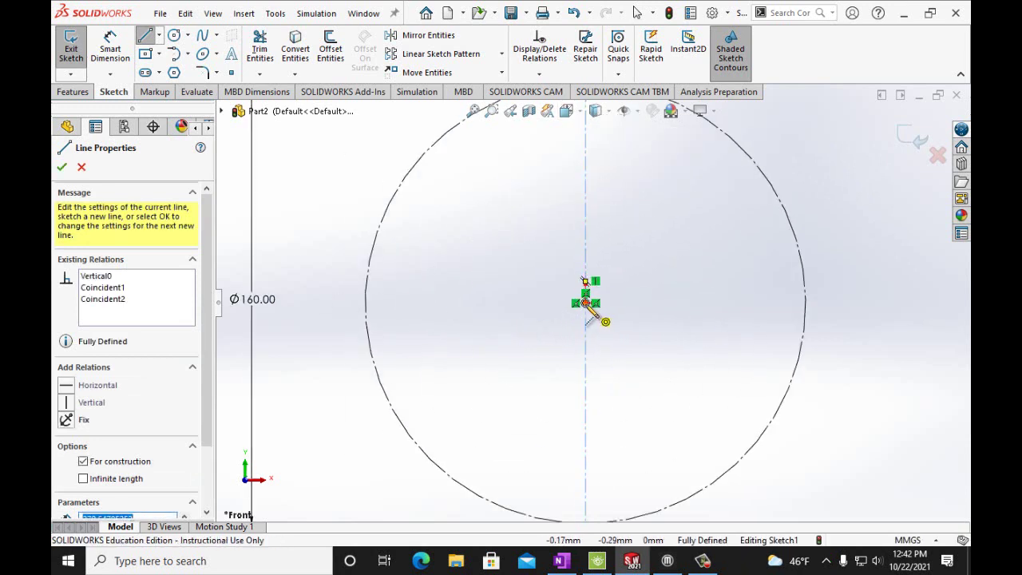
left_click(585, 304)
scroll(804, 312, "up", 3)
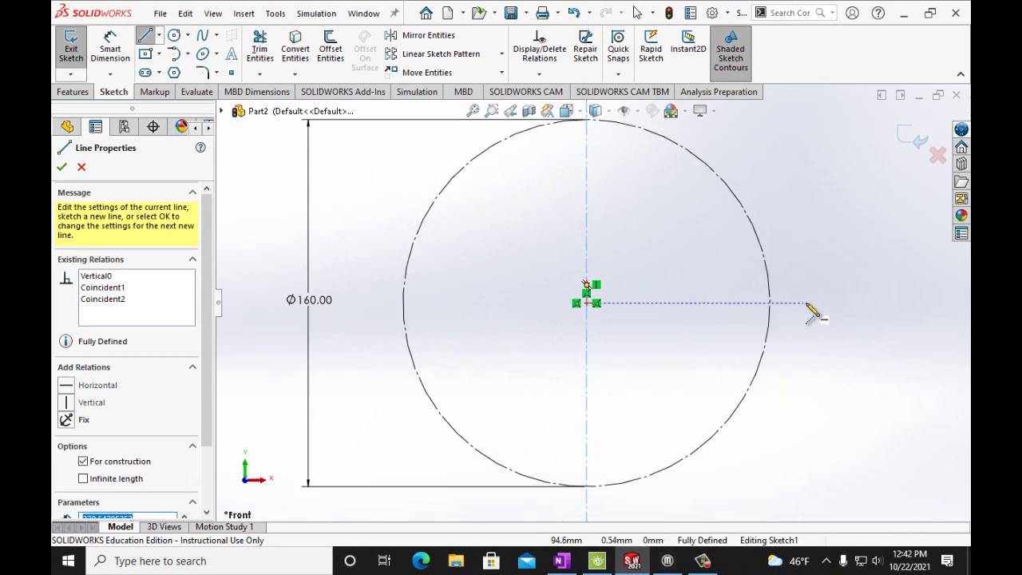
scroll(836, 307, "up", 1)
scroll(845, 316, "up", 1)
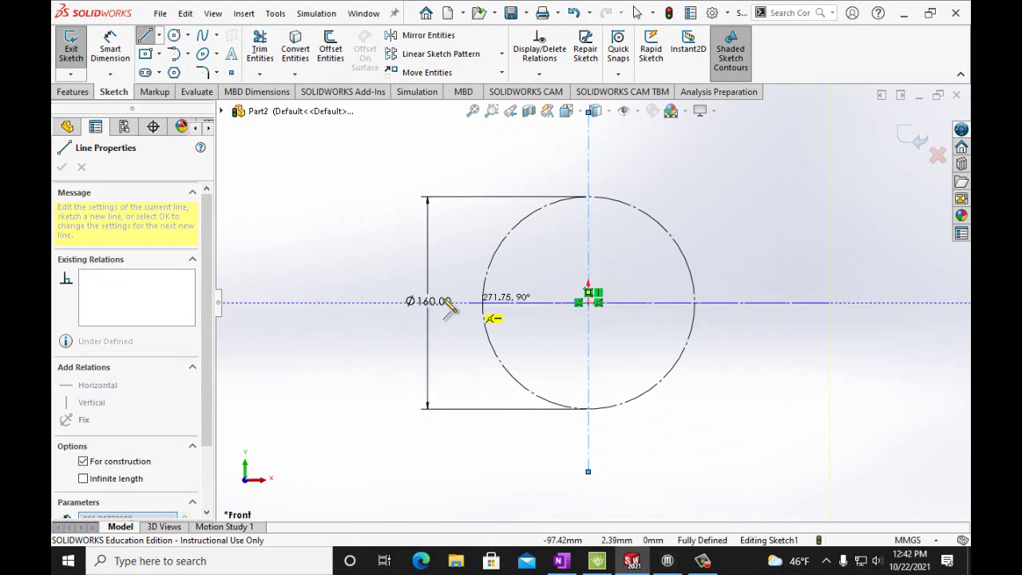
left_click(349, 302)
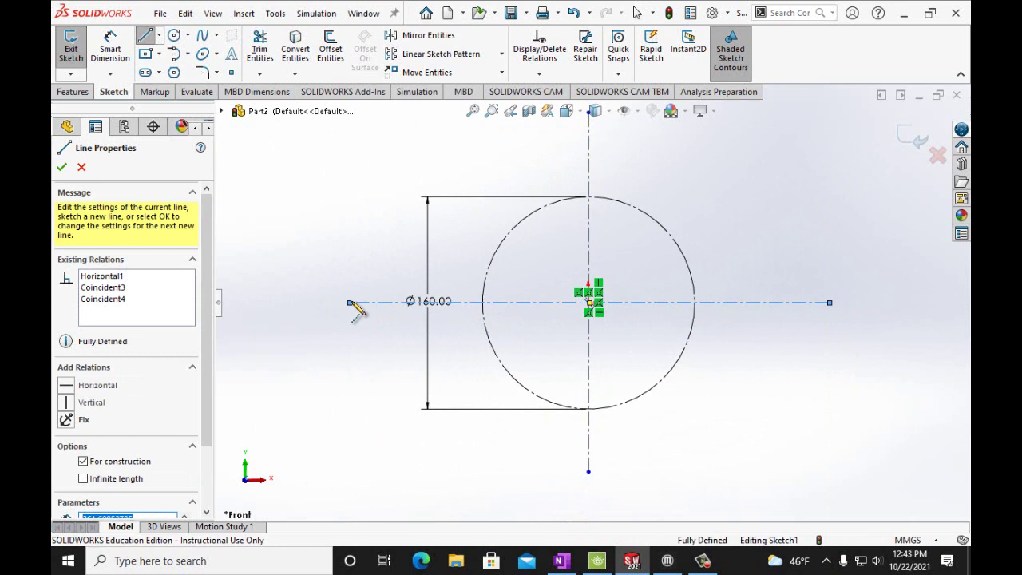
left_click(62, 167)
left_click(63, 167)
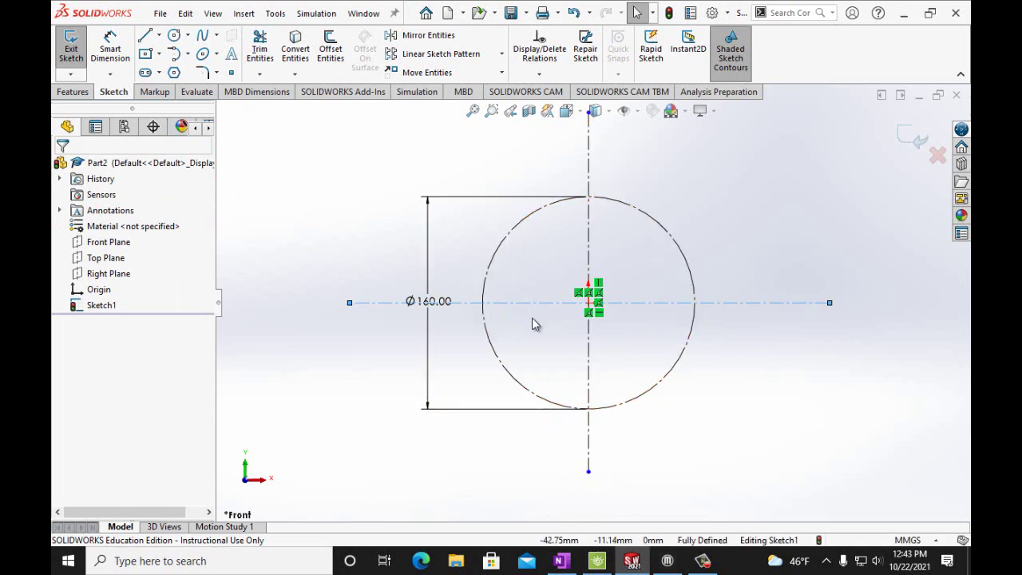
Step: Sketch a circle about 25 mm in diameter, centred where the vertical centerline meets the top of the construction circle
left_click(173, 35)
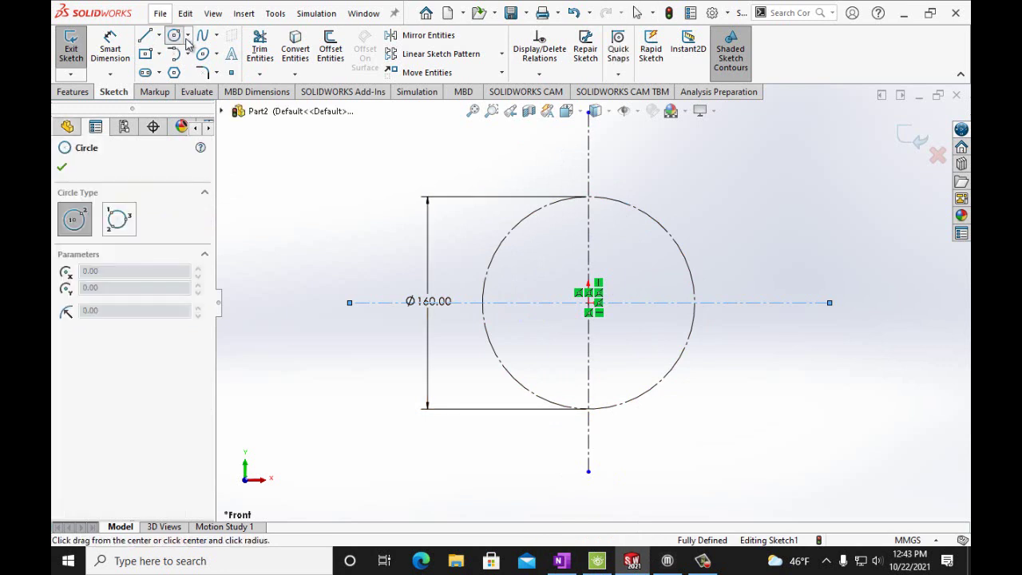
left_click(588, 196)
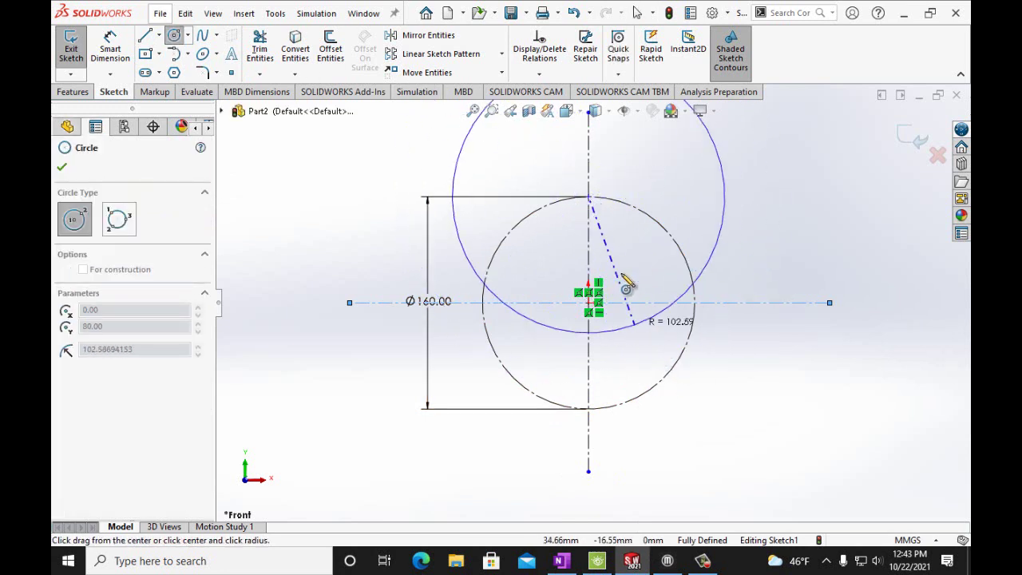
left_click(601, 210)
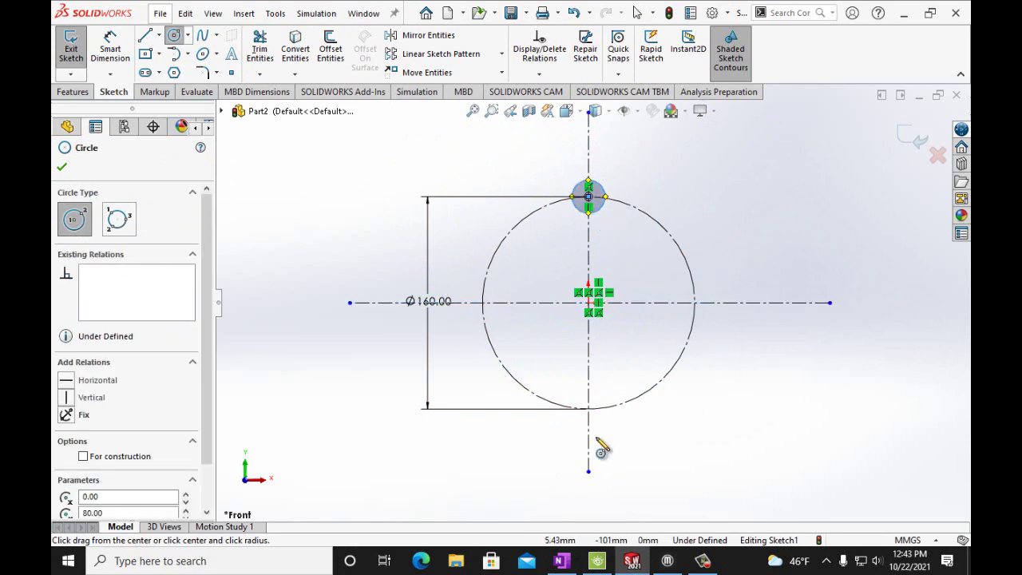
Step: Check the hole size on the lace gasket drawing in OneNote and dimension the small top circle's diameter as 20 mm
left_click(562, 561)
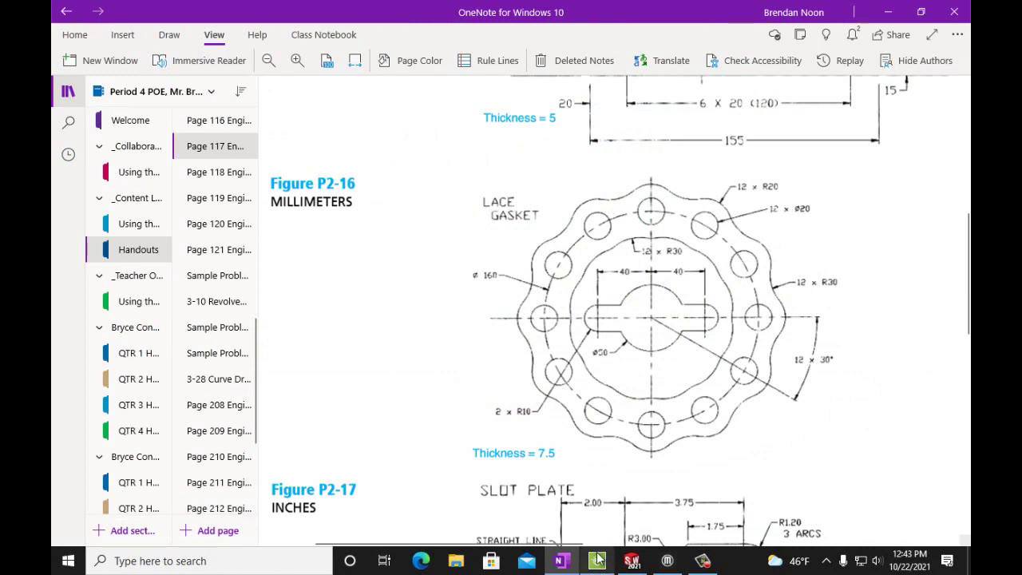
left_click(630, 561)
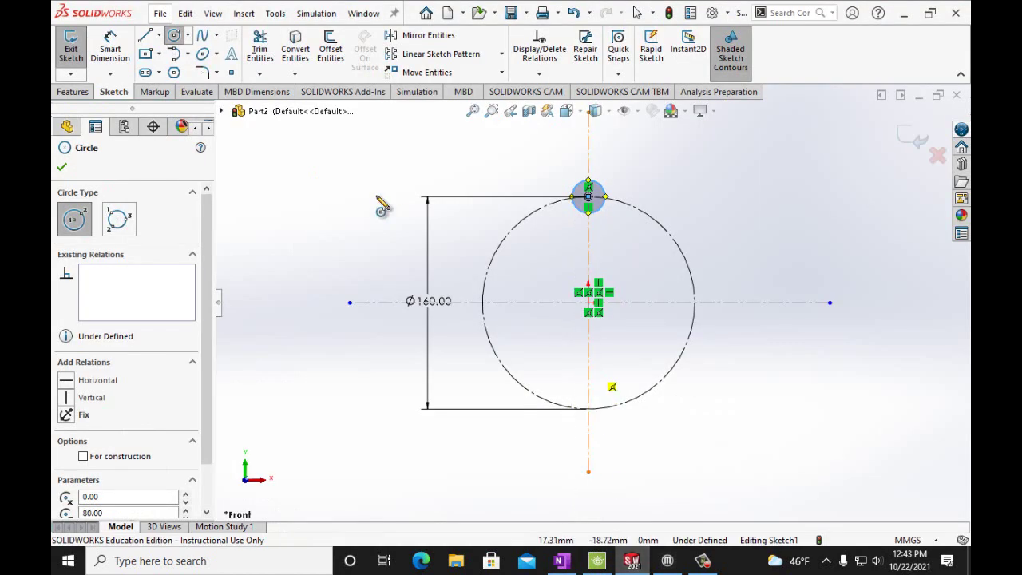
left_click(112, 46)
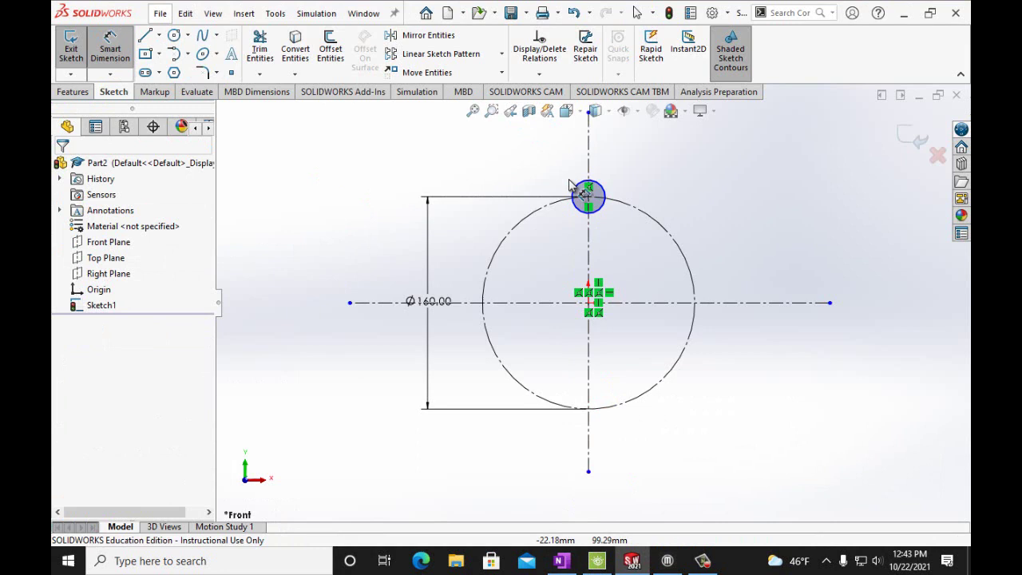
left_click(609, 199)
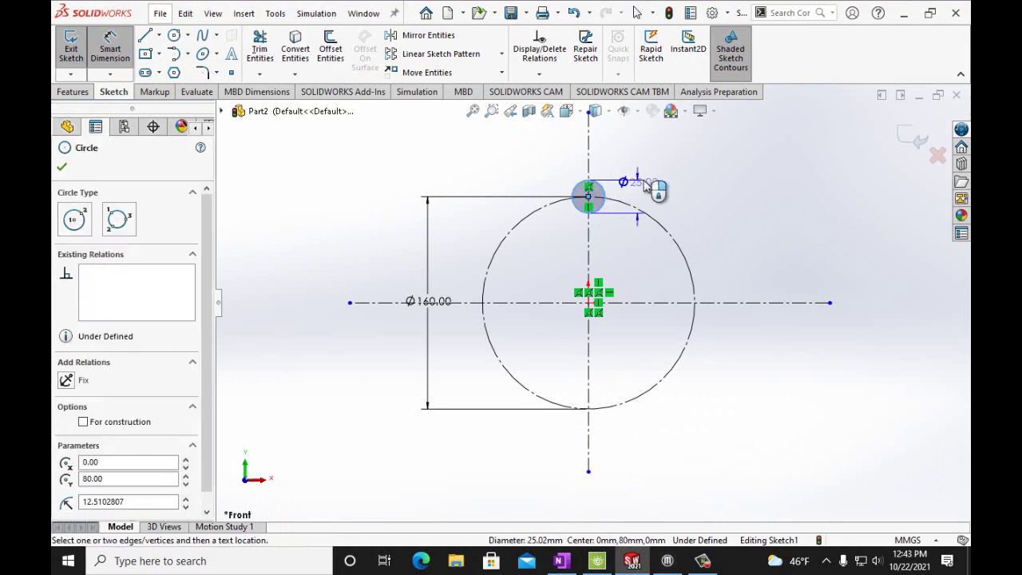
left_click(668, 175)
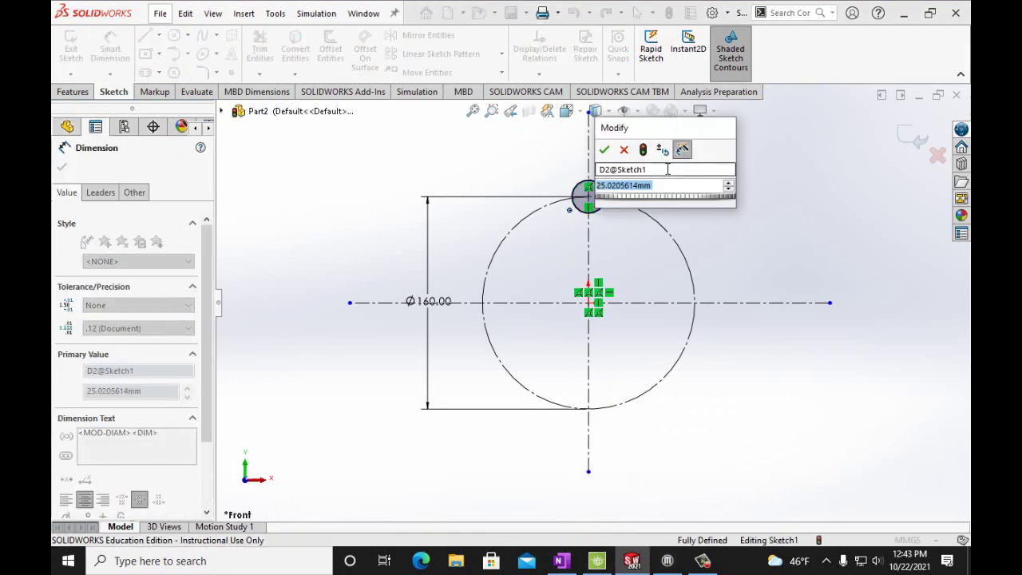
type("20mm")
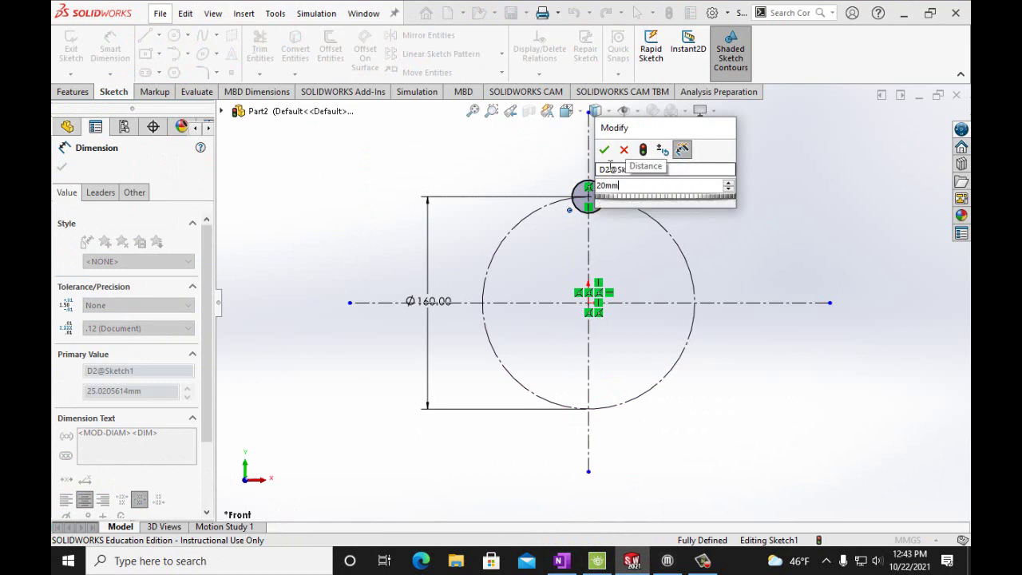
left_click(605, 151)
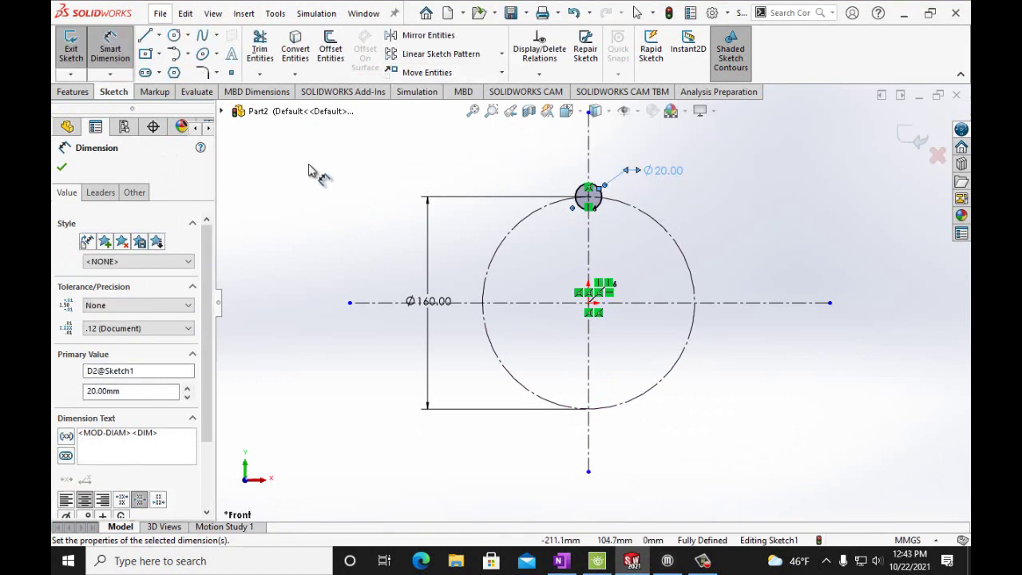
left_click(62, 168)
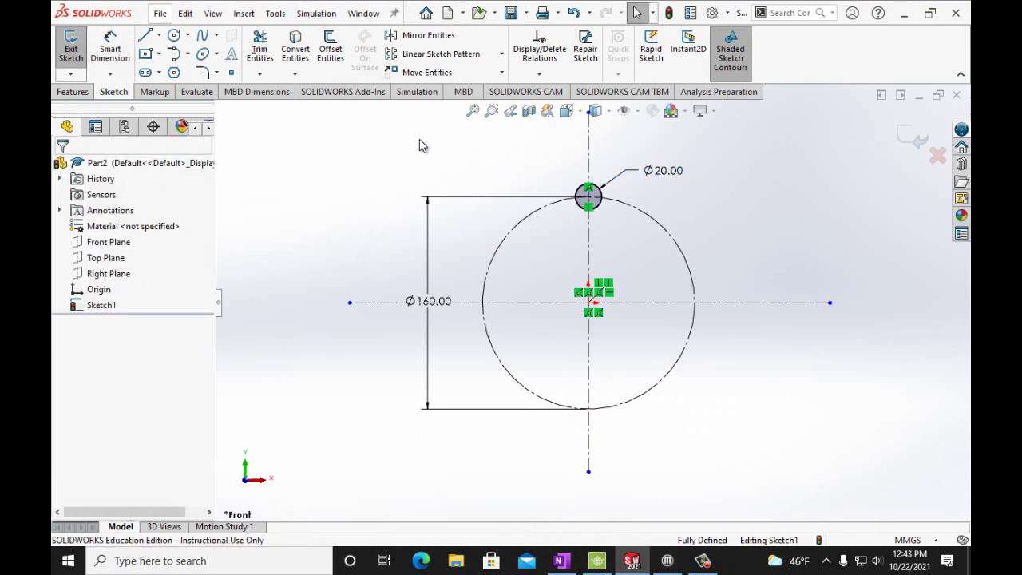
Step: Create a circular sketch pattern of the 20 mm circle around the origin with 12 equally spaced instances over 360 degrees
left_click(503, 56)
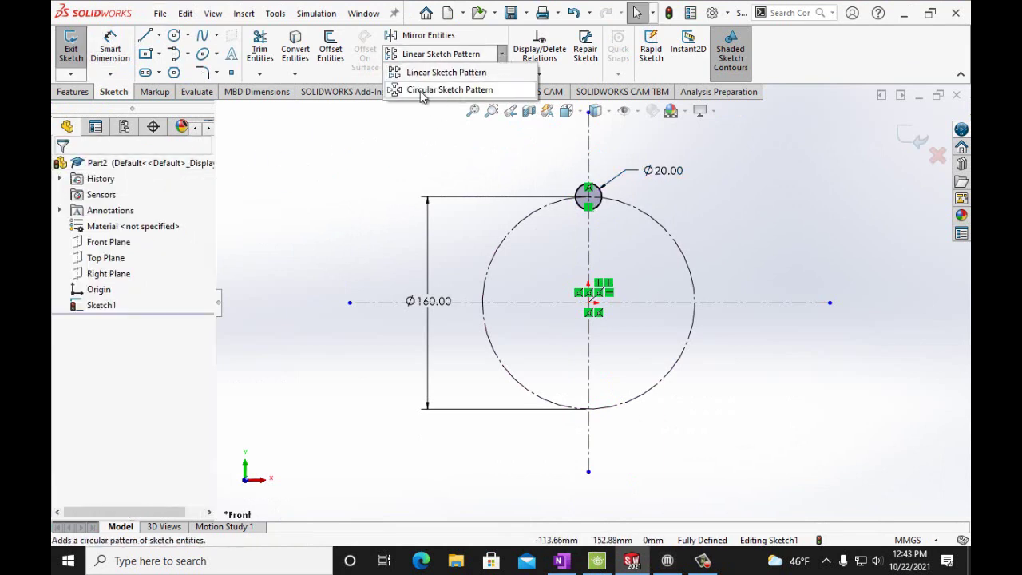
left_click(493, 91)
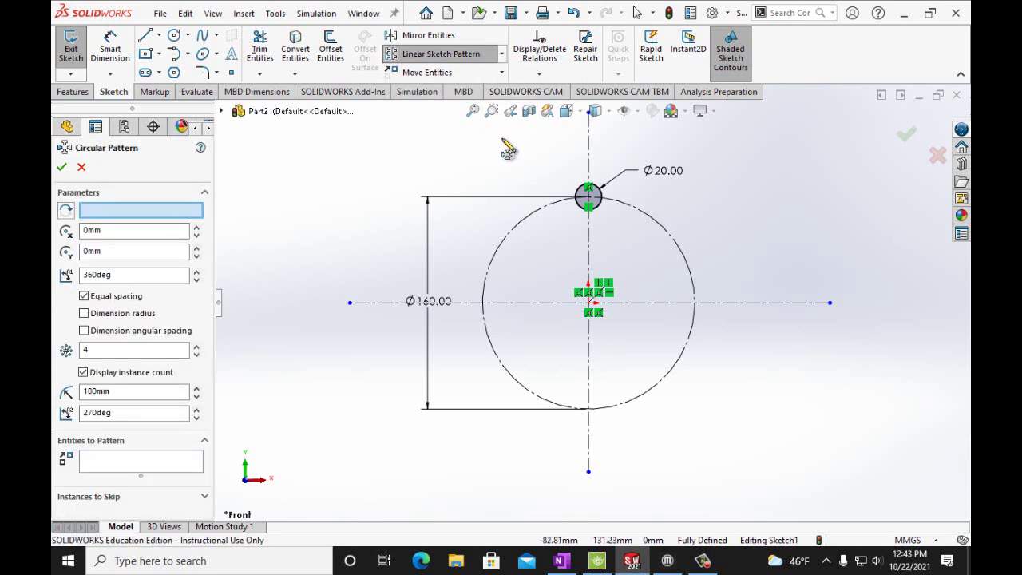
left_click(583, 187)
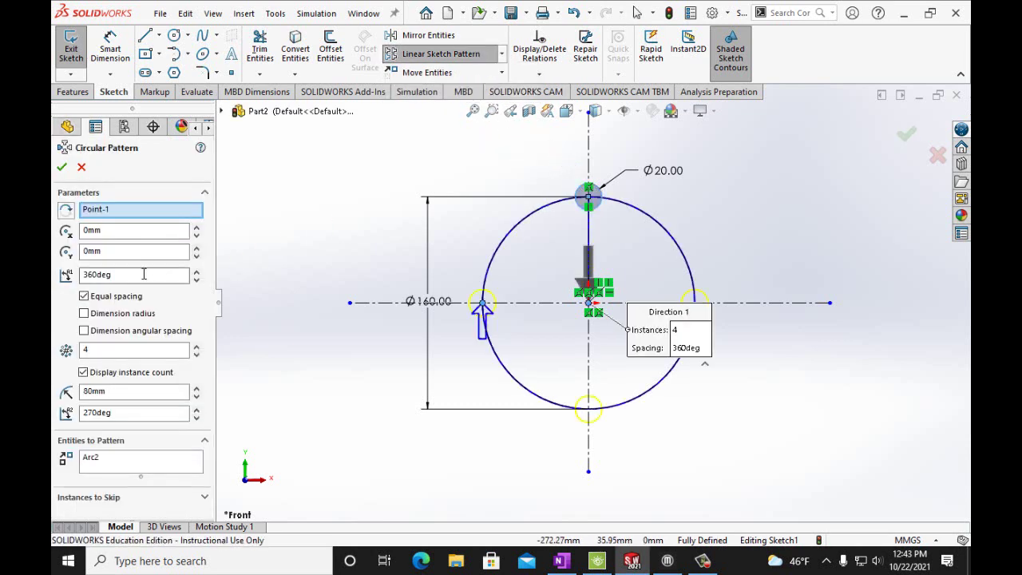
left_click(197, 346)
left_click(197, 346)
left_click(196, 346)
left_click(196, 346)
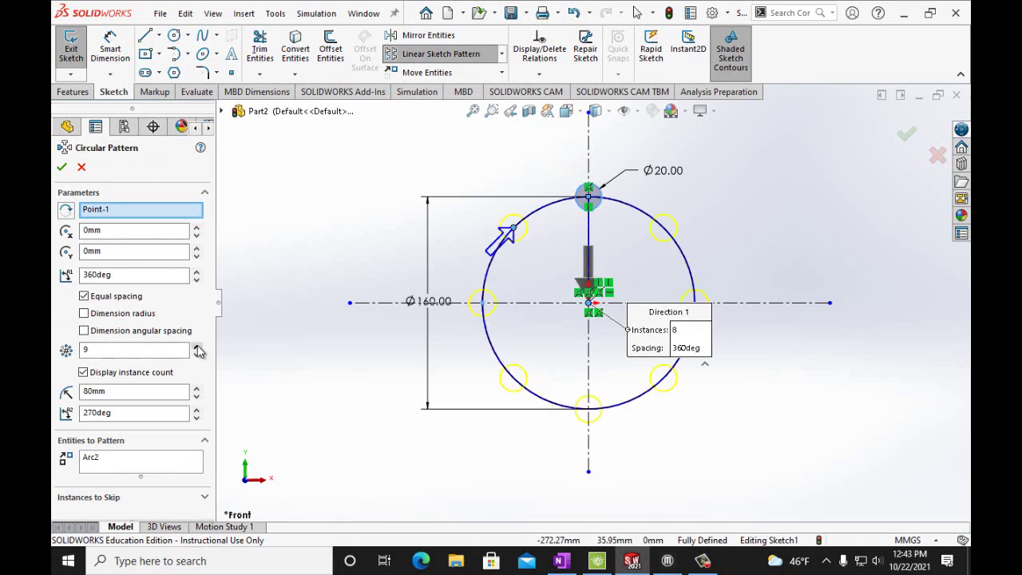
left_click(196, 345)
left_click(197, 346)
left_click(196, 345)
left_click(197, 345)
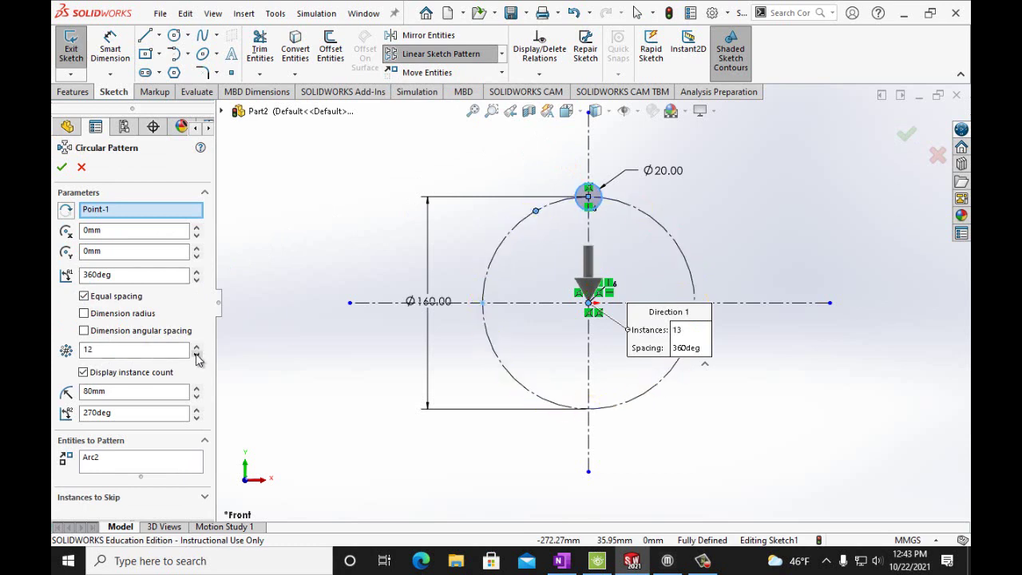
left_click(62, 167)
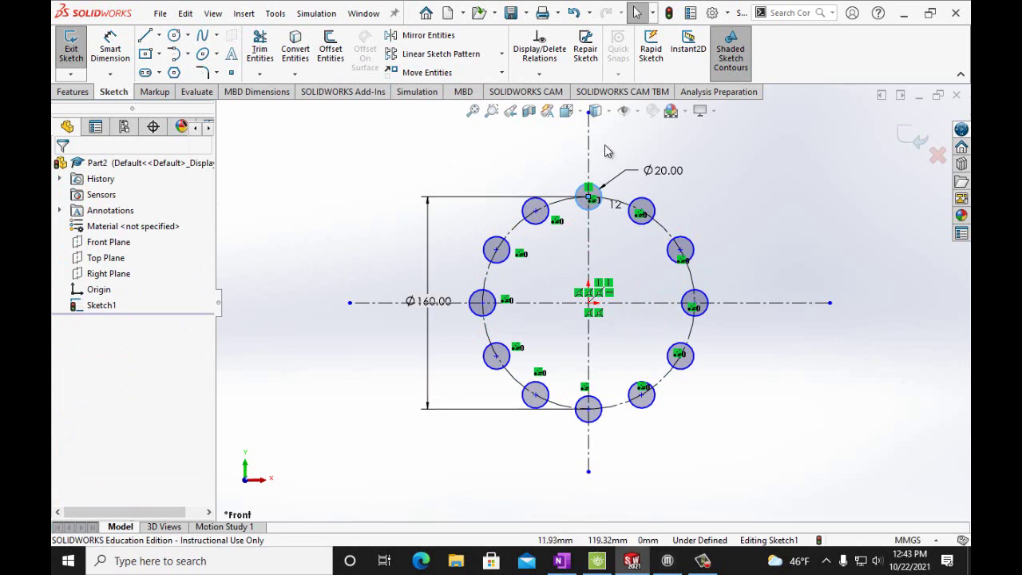
Step: Consult the lace gasket drawing in OneNote, and sketch a centerpoint arc about 21 mm in radius above the top hole, concentric with it and ending on the vertical centerline
scroll(559, 184, "down", 3)
scroll(548, 198, "down", 2)
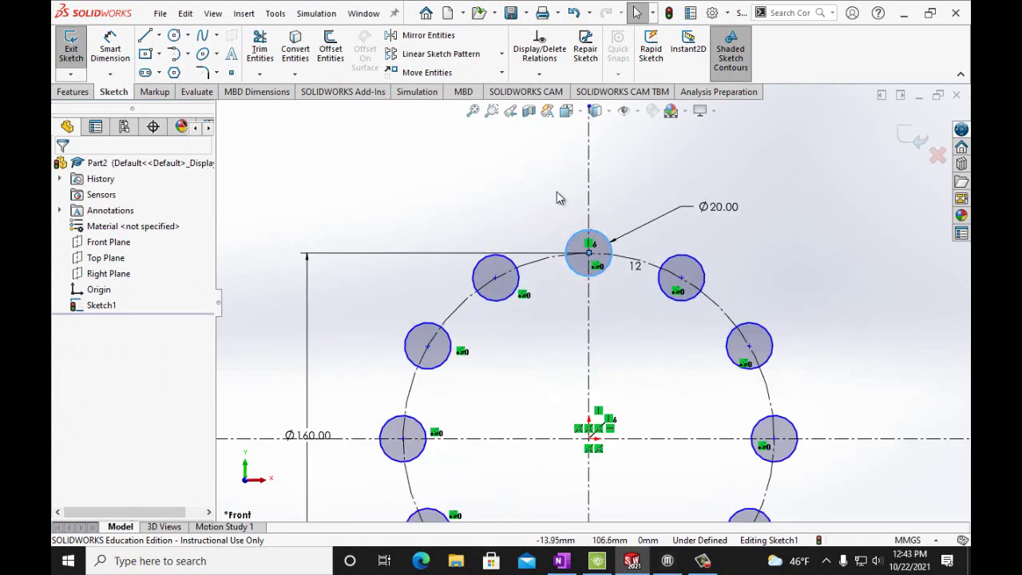
scroll(562, 197, "up", 2)
left_click(561, 560)
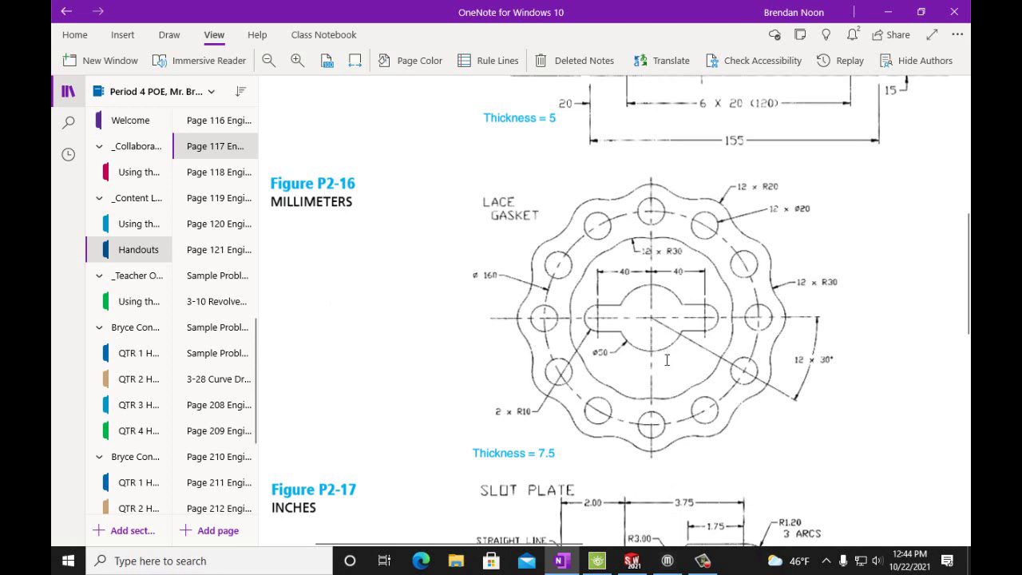
left_click(633, 561)
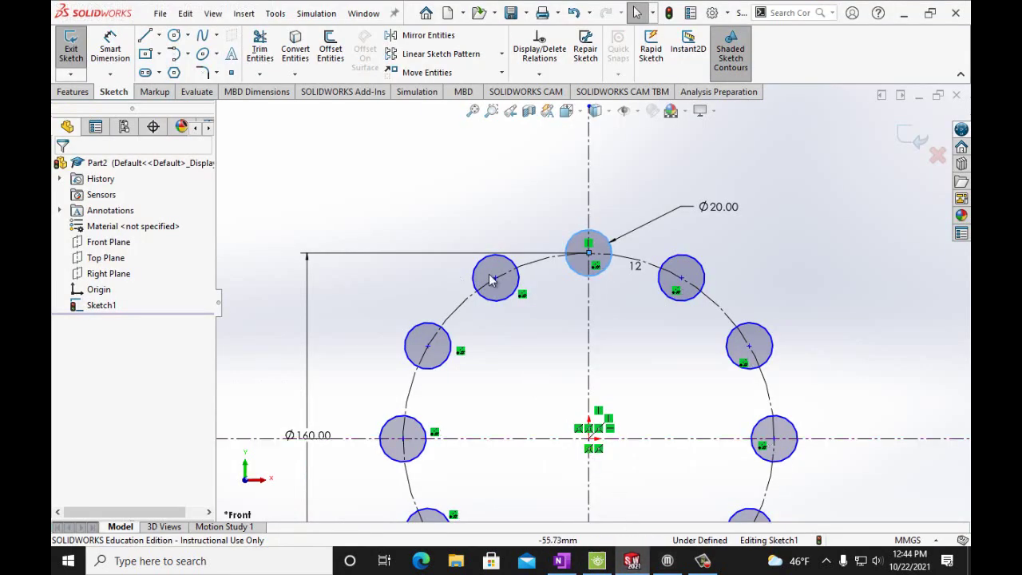
left_click(188, 54)
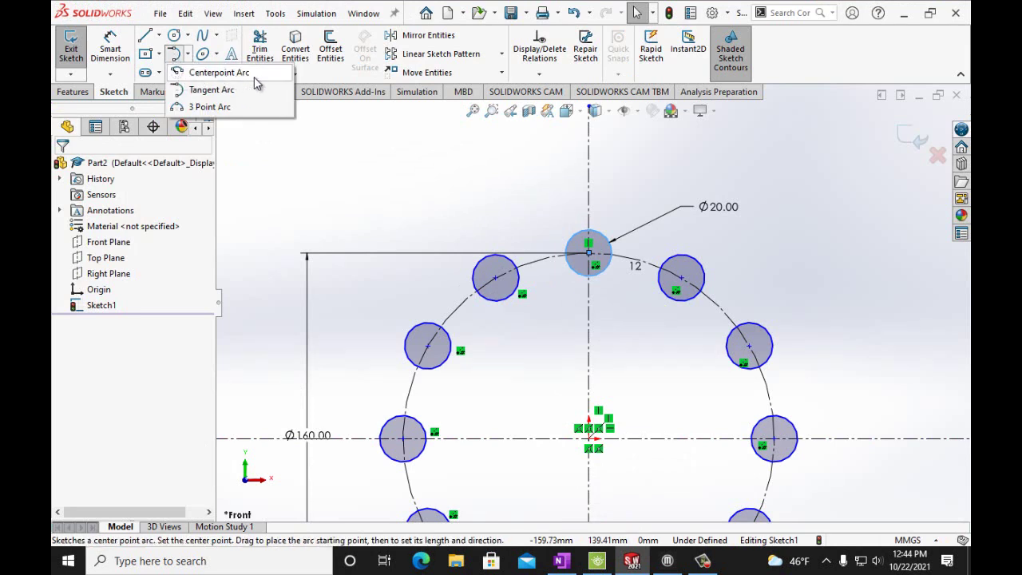
left_click(185, 73)
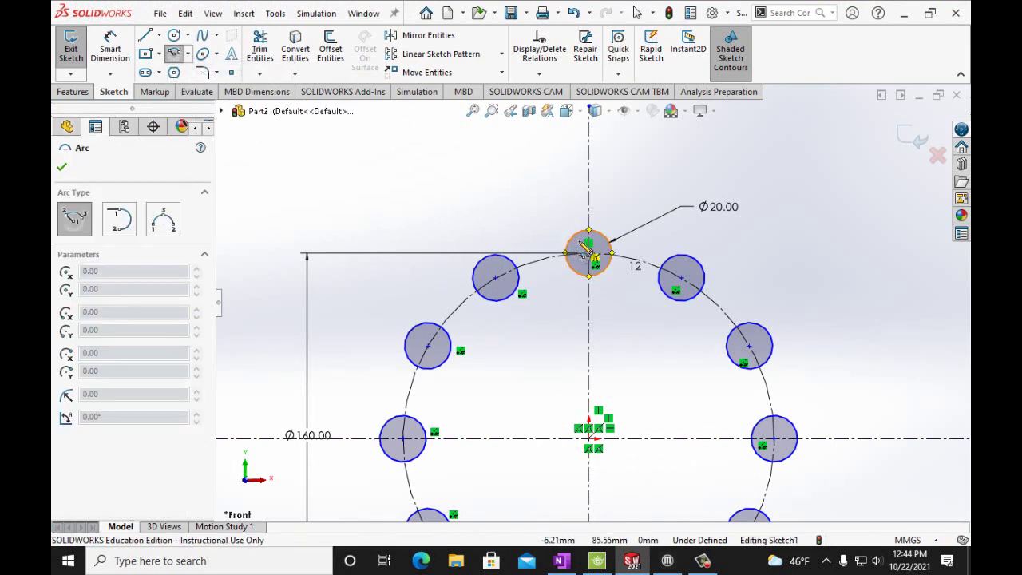
scroll(630, 267, "down", 3)
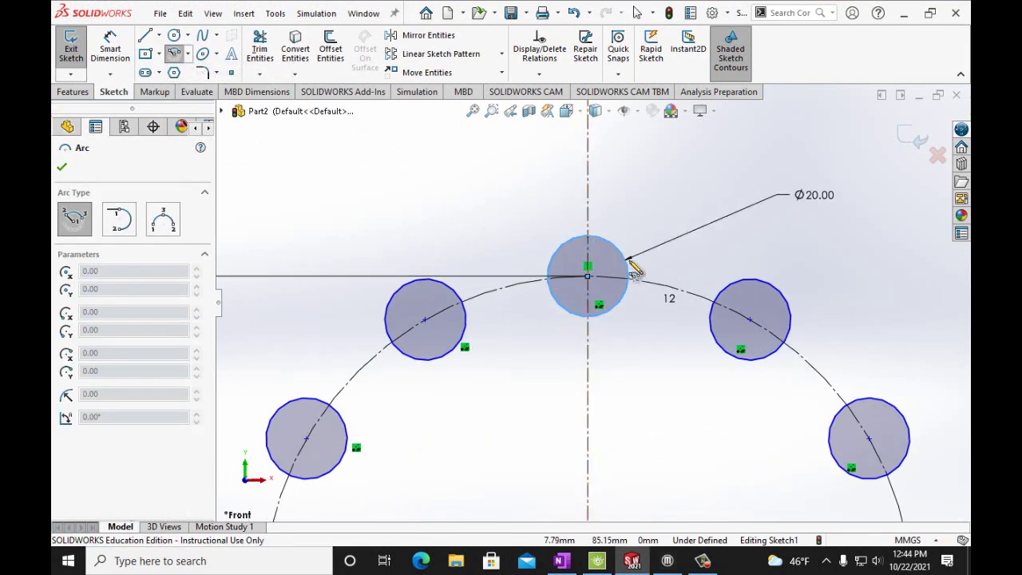
left_click(587, 277)
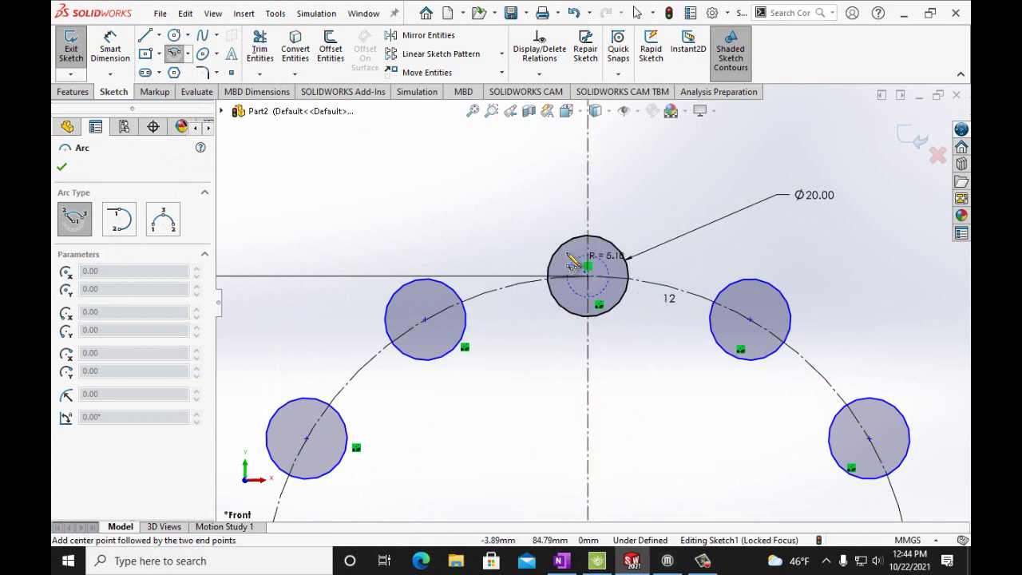
left_click(527, 220)
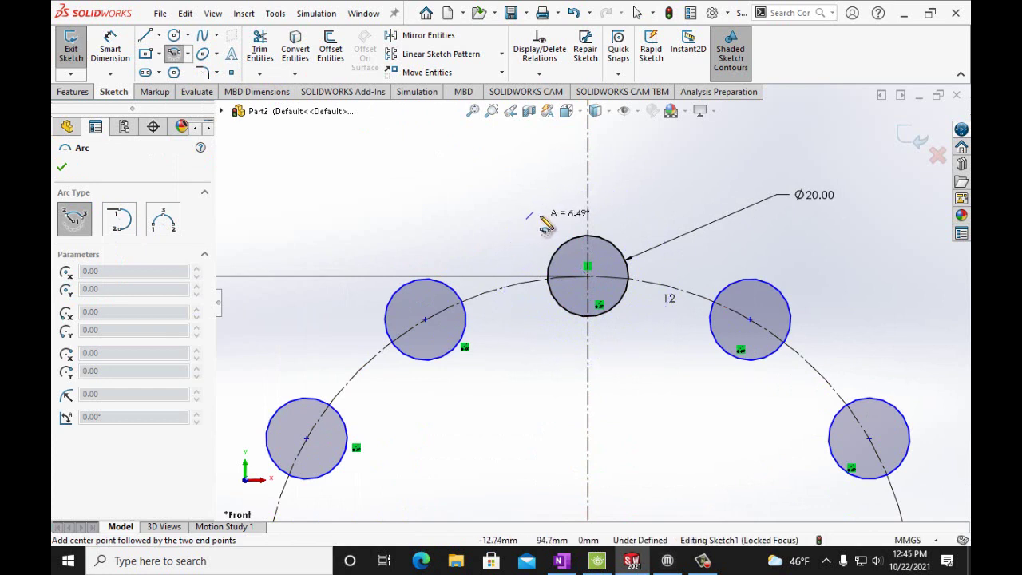
left_click(591, 200)
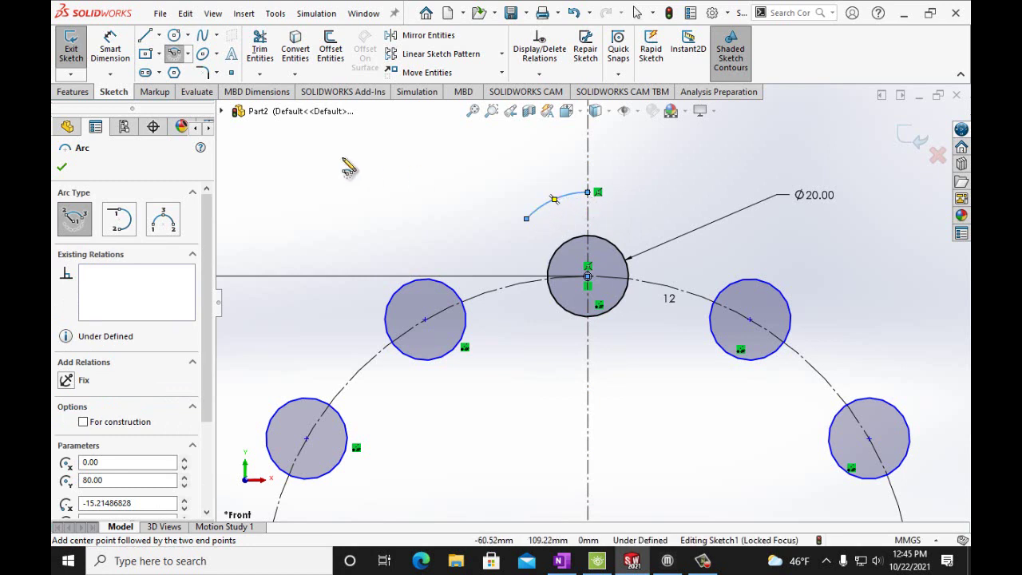
left_click(61, 166)
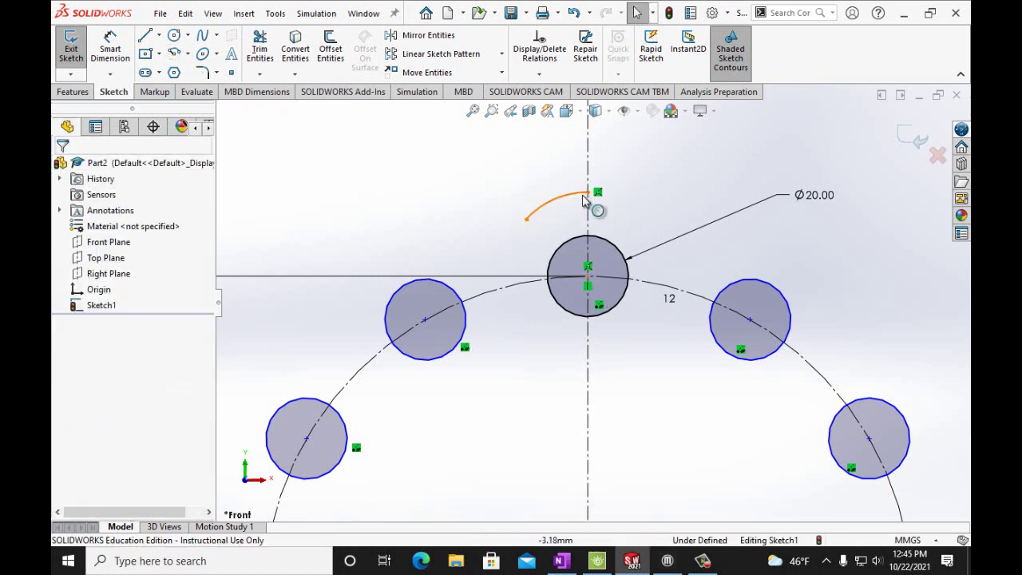
Step: Mirror the arc above the top hole about the vertical centerline
left_click(482, 40)
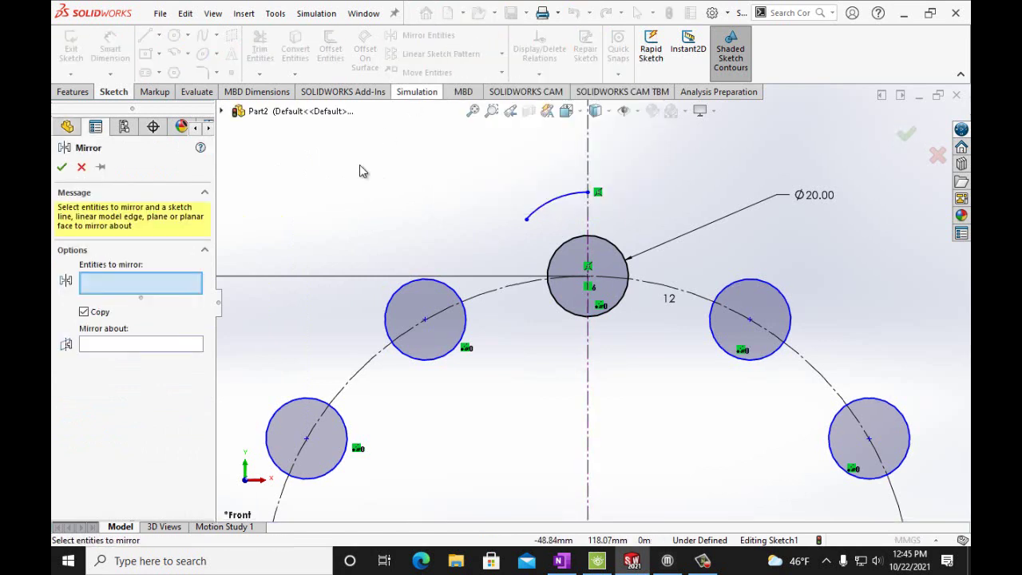
left_click(543, 204)
left_click(170, 348)
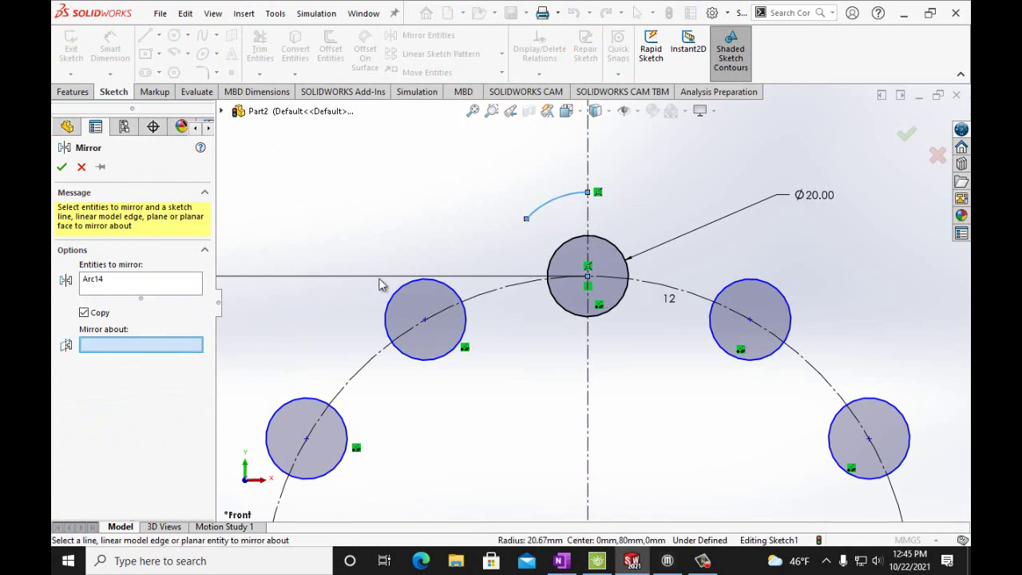
left_click(588, 156)
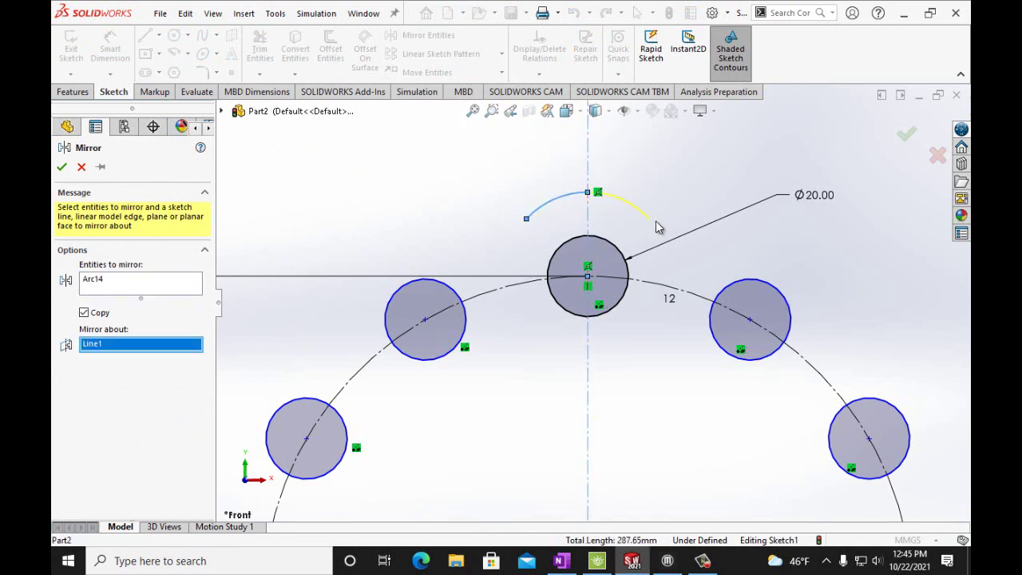
left_click(62, 167)
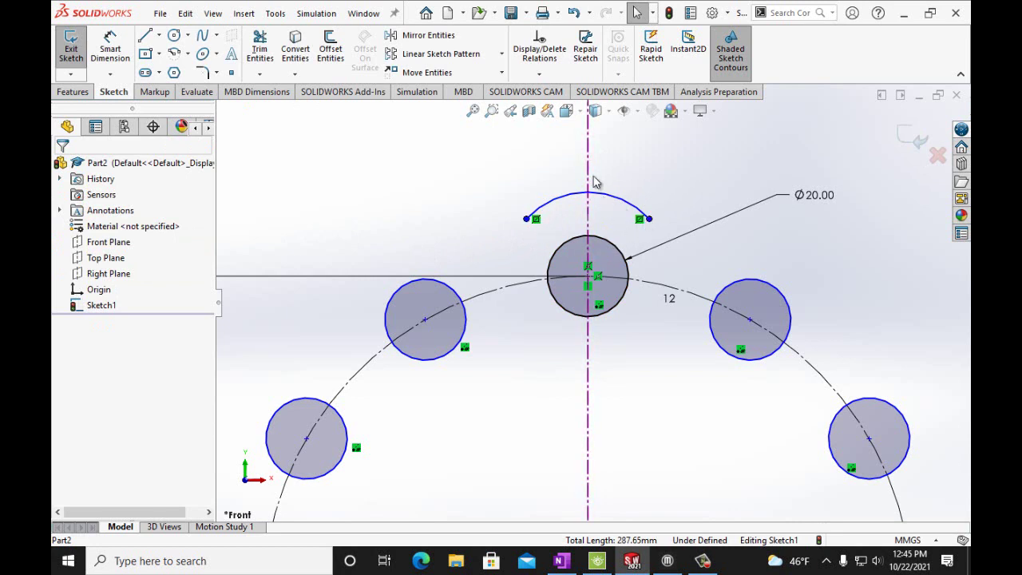
left_click(539, 73)
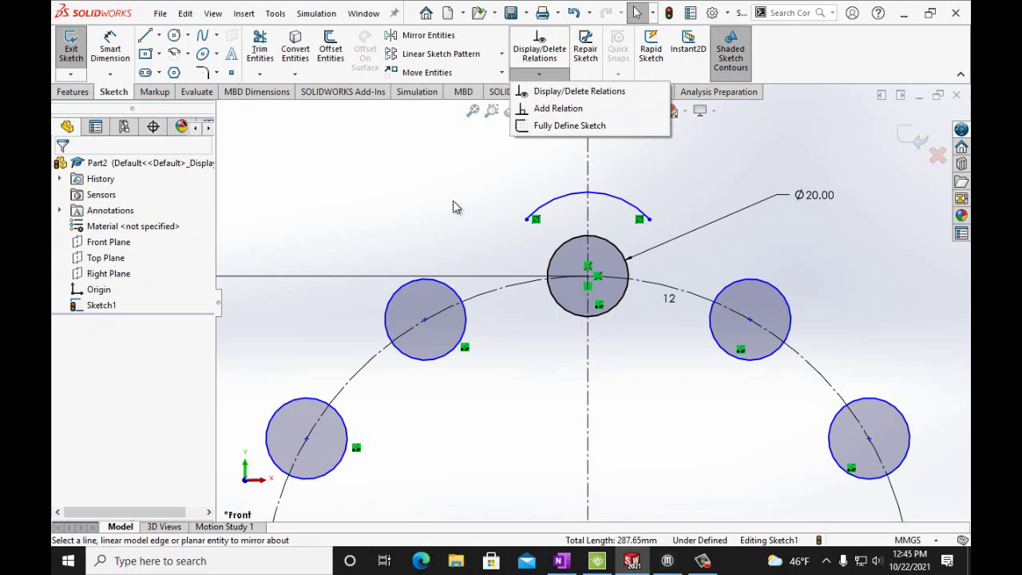
left_click(425, 162)
Step: Create a circular sketch pattern of the top scallop arc around the origin with 12 equally spaced instances over 360 degrees
left_click(501, 53)
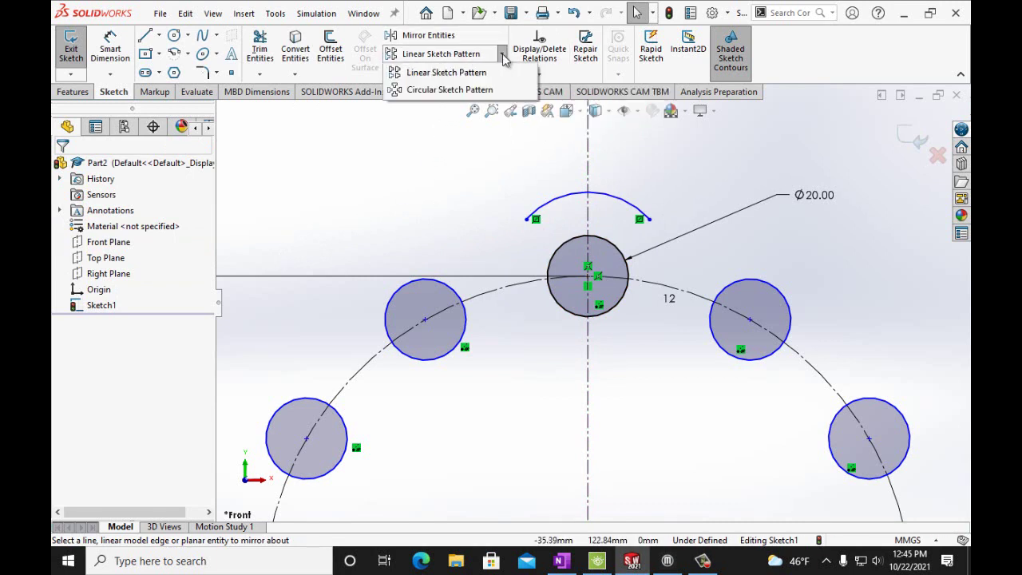
left_click(459, 91)
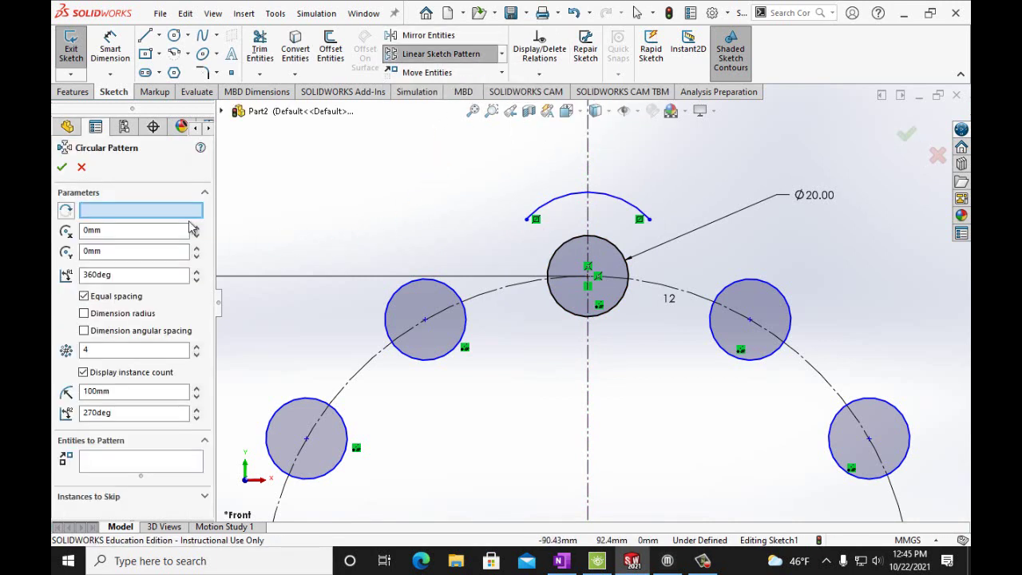
left_click(557, 205)
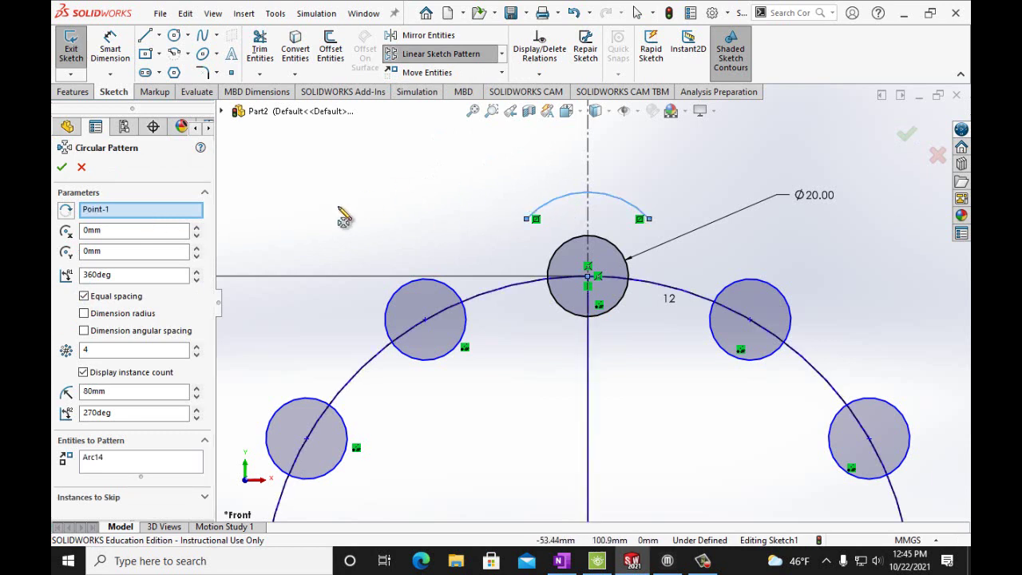
left_click(196, 349)
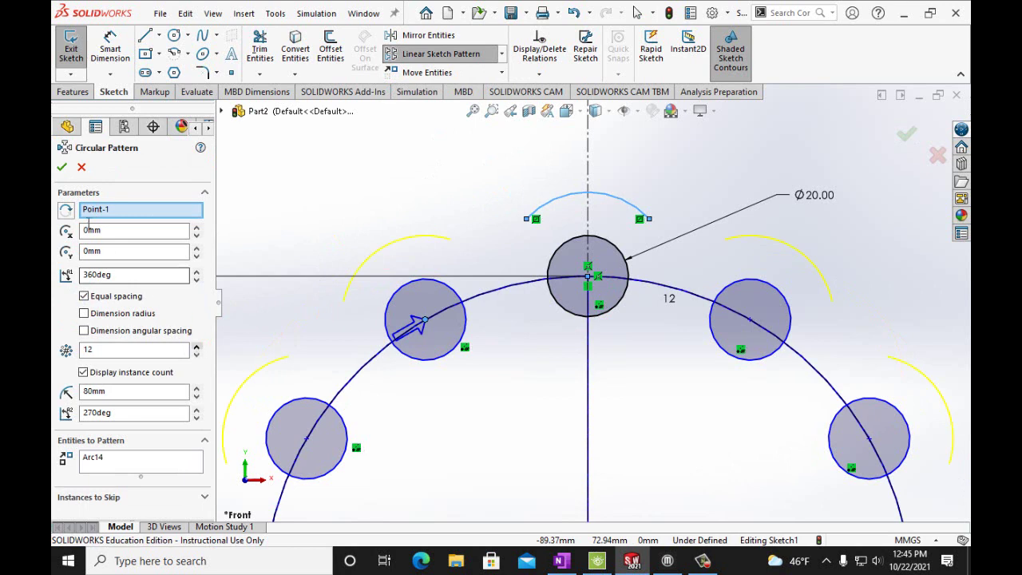
left_click(61, 167)
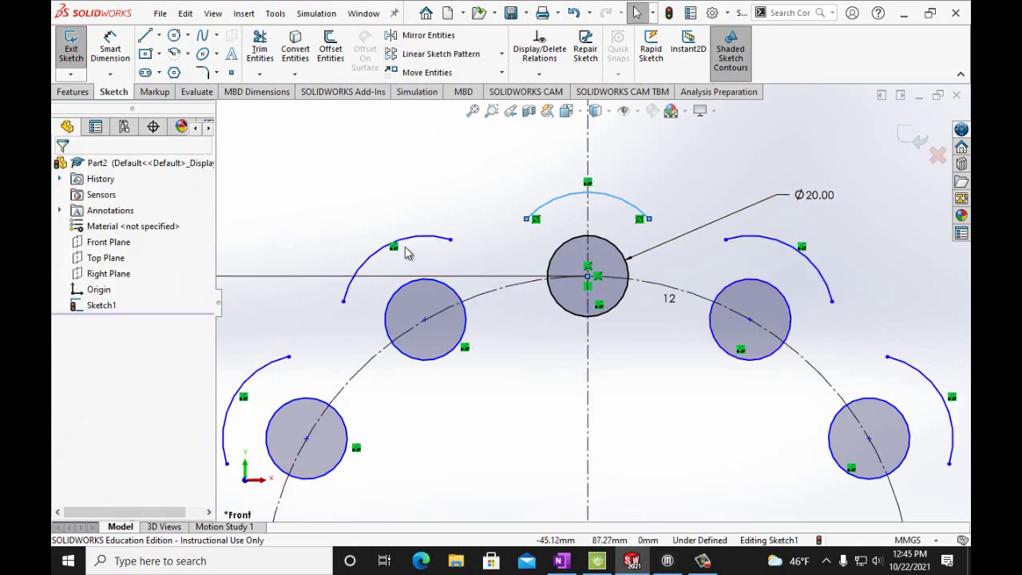
Step: Sketch a tangent arc about 18 mm in radius joining the top scallop arc's left end to the nearest end of the neighbouring scallop
left_click(188, 53)
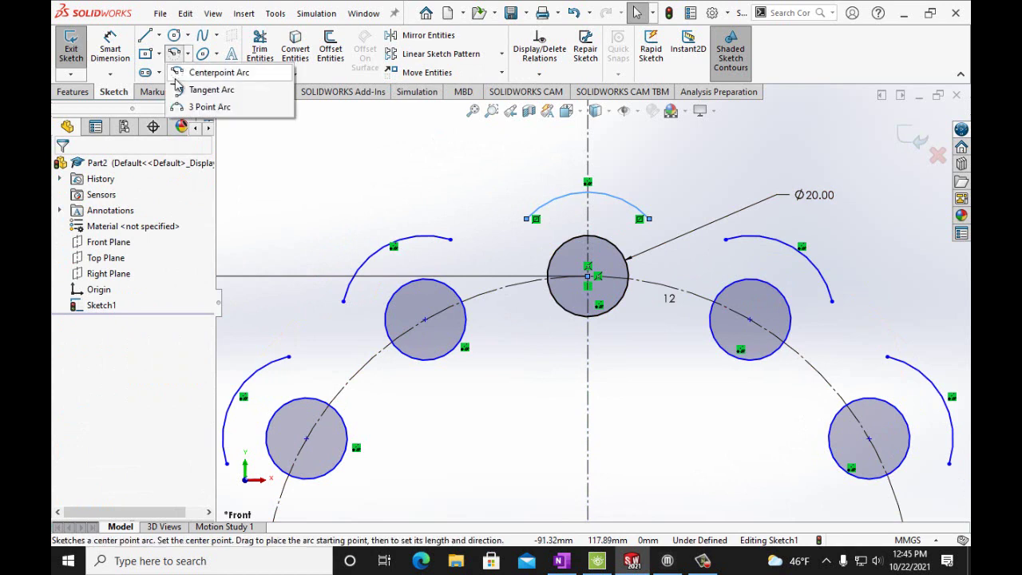
left_click(186, 90)
left_click(527, 219)
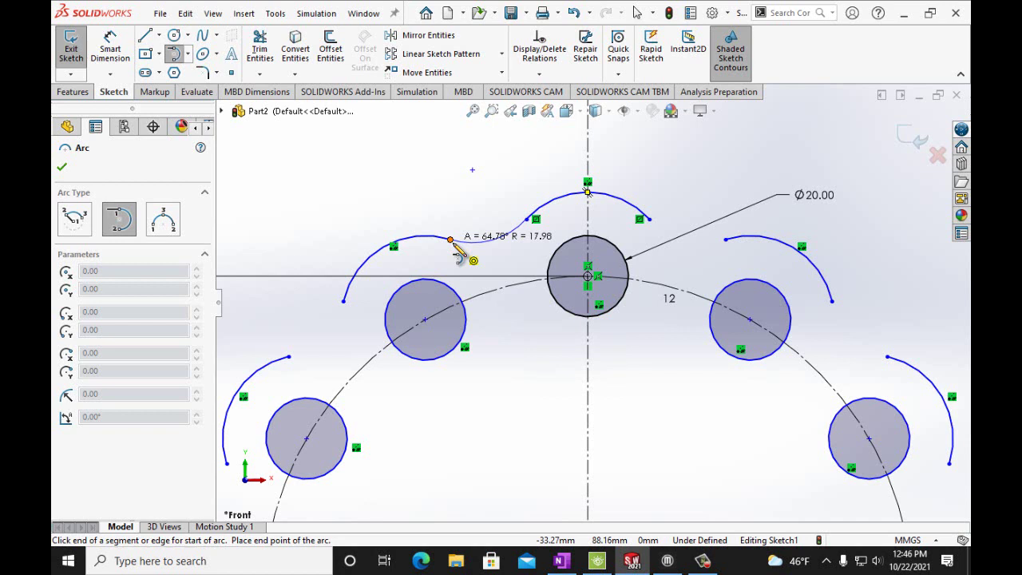
left_click(456, 248)
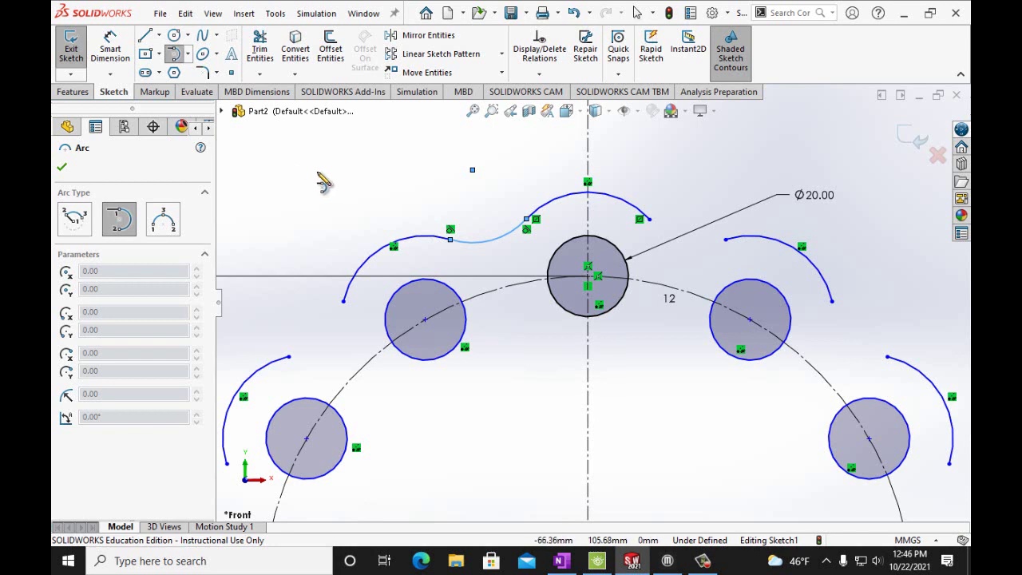
left_click(63, 167)
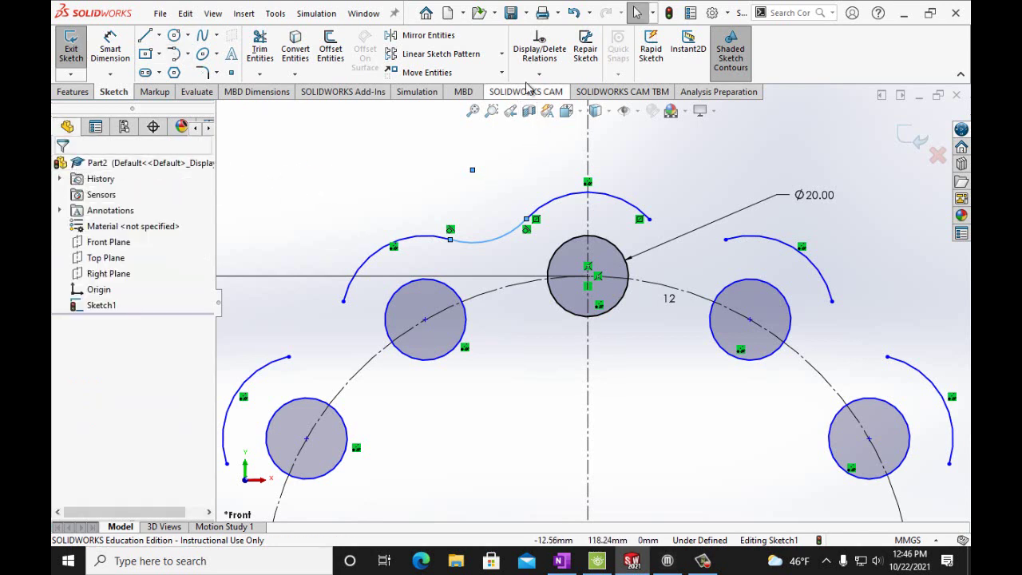
left_click(503, 55)
left_click(456, 89)
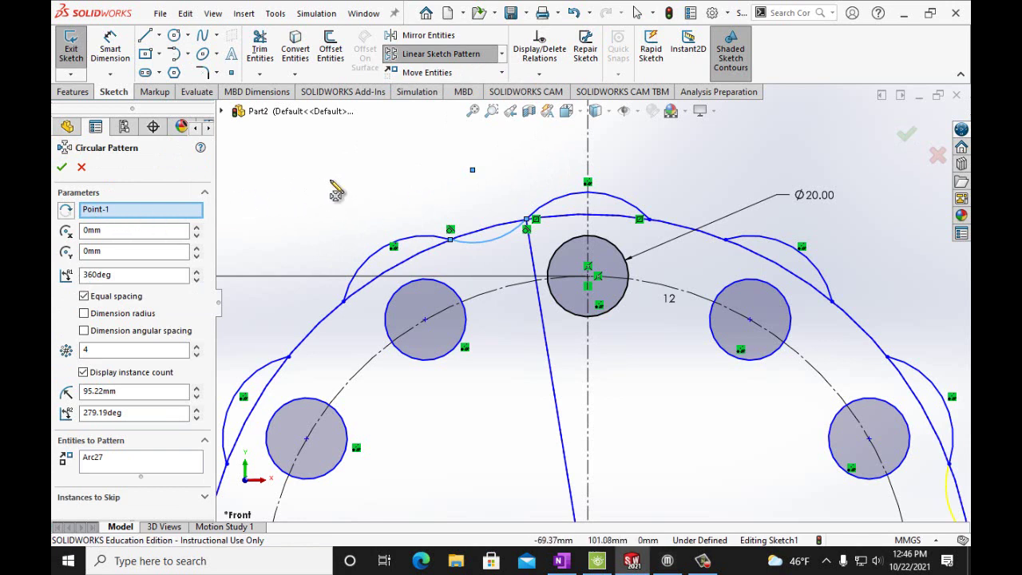
left_click(83, 168)
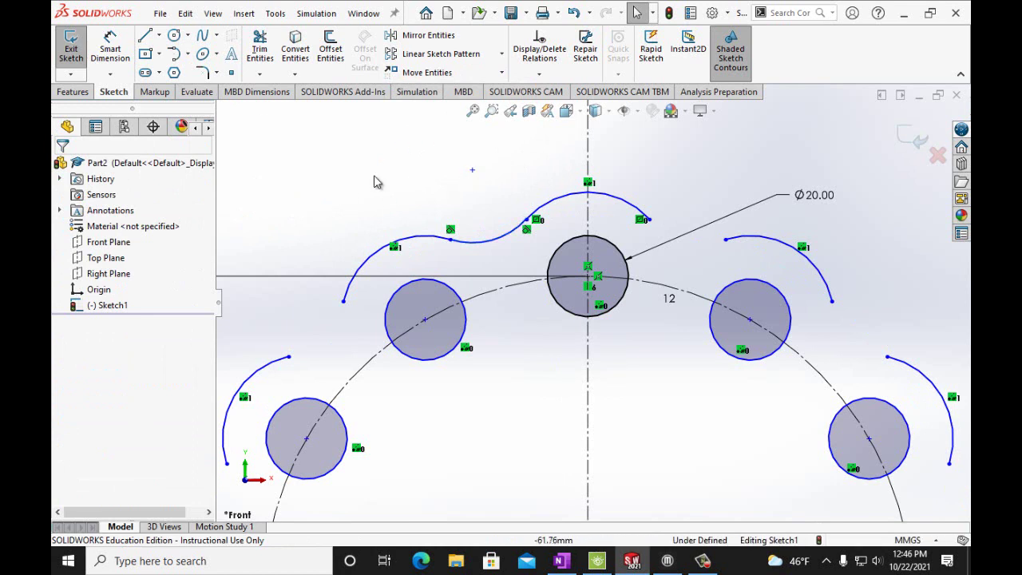
Step: Create a circular sketch pattern of the connecting tangent arc around the origin with 12 equally spaced instances over 360 degrees
left_click(501, 53)
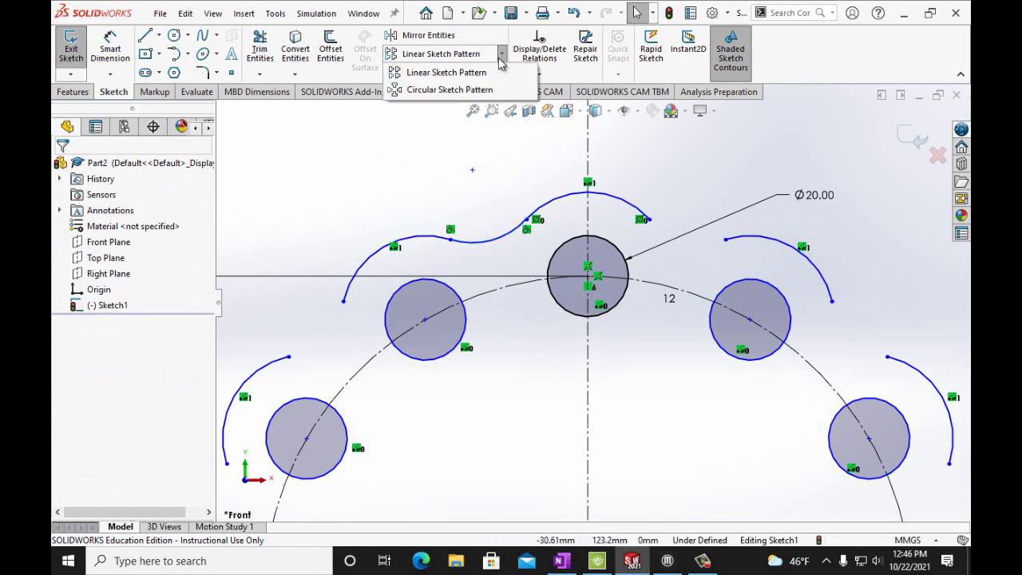
left_click(449, 89)
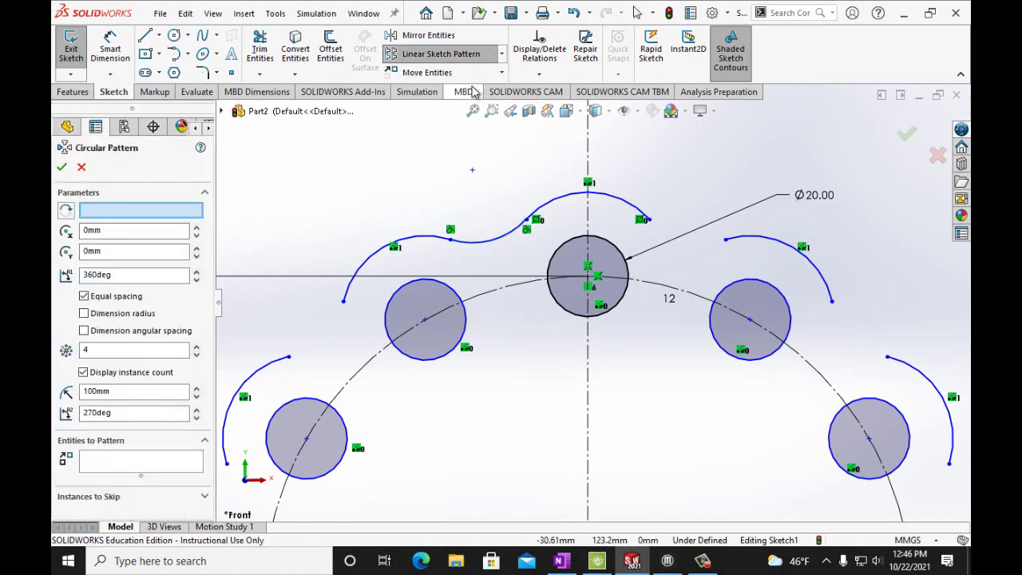
left_click(478, 242)
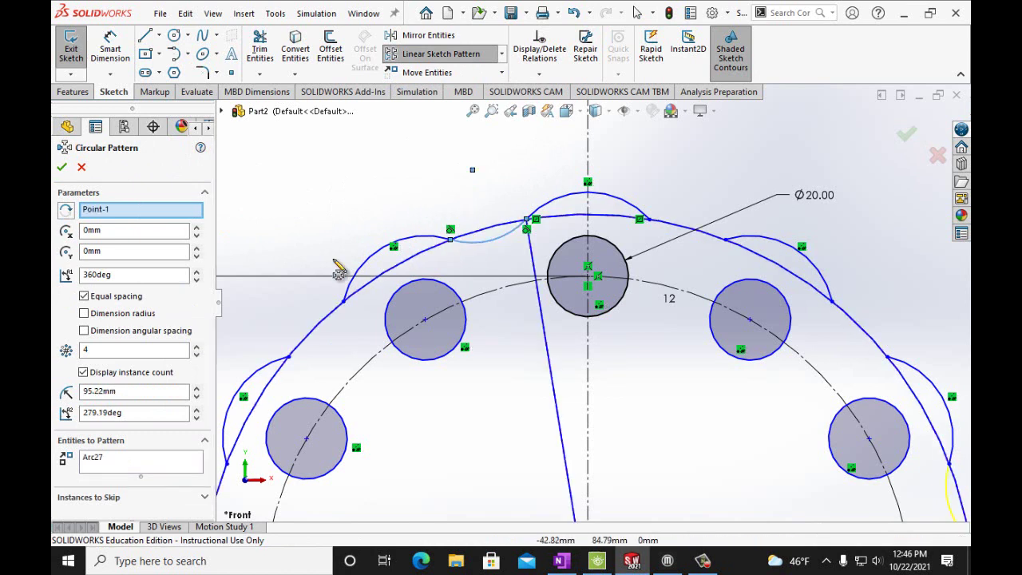
left_click(196, 346)
left_click(196, 346)
left_click(197, 349)
left_click(197, 348)
left_click(197, 348)
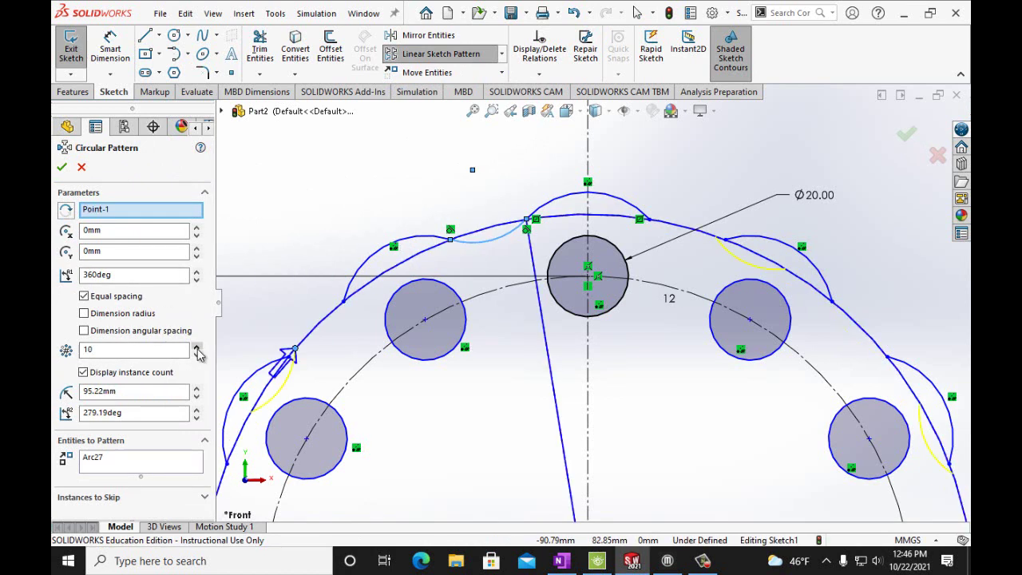
left_click(198, 348)
left_click(198, 348)
left_click(198, 348)
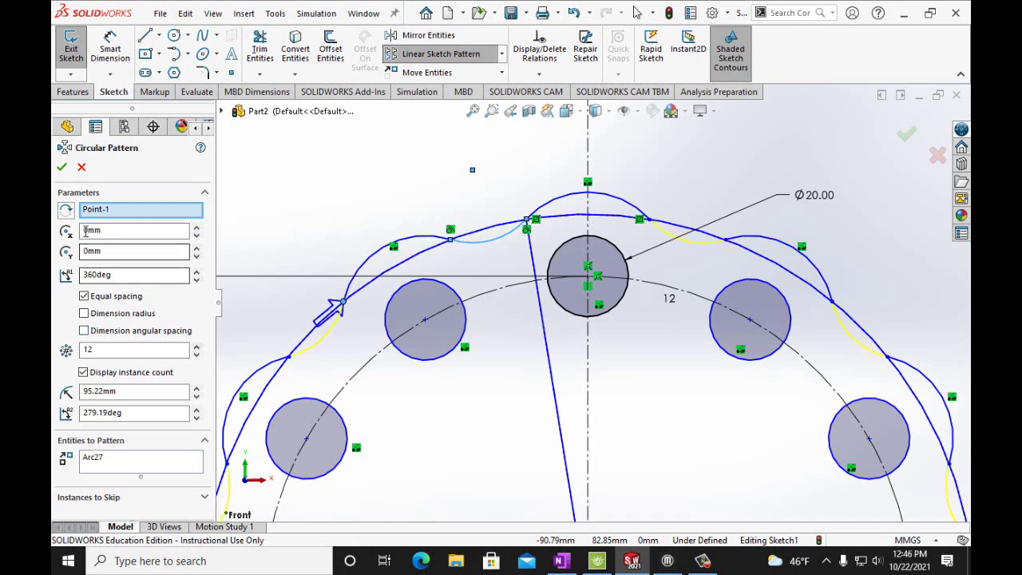
left_click(62, 167)
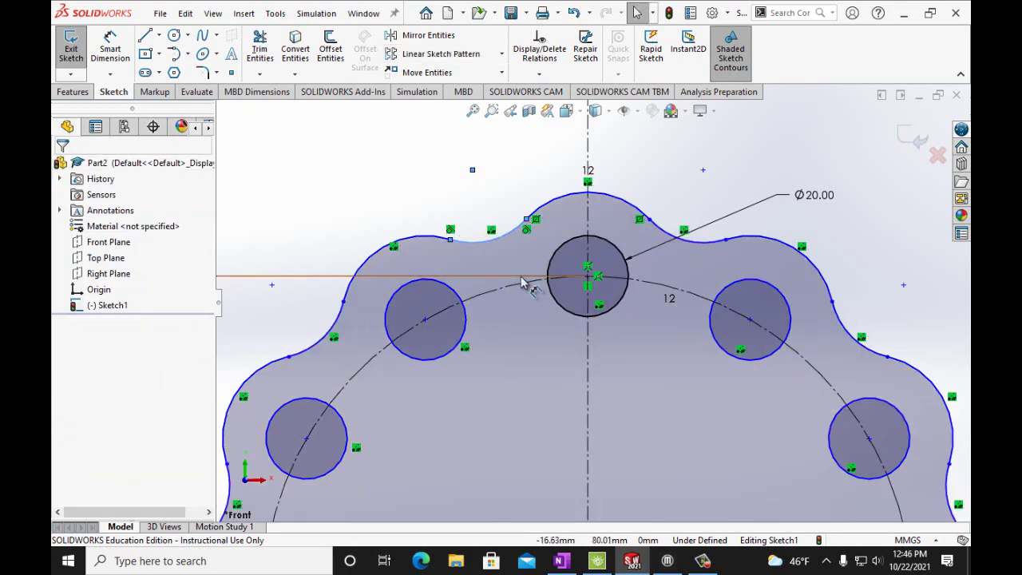
Step: Check the scalloped outer profile's arc radii on the Figure P2-16 drawing in OneNote, and compare the sketched gasket outline in SOLIDWORKS
scroll(710, 263, "up", 3)
scroll(677, 303, "up", 3)
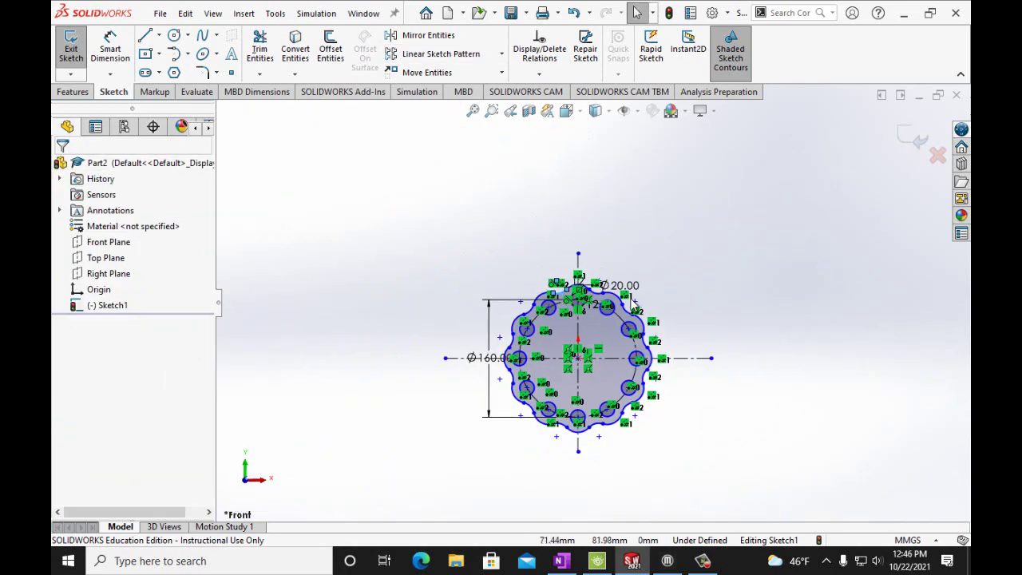
scroll(639, 304, "down", 1)
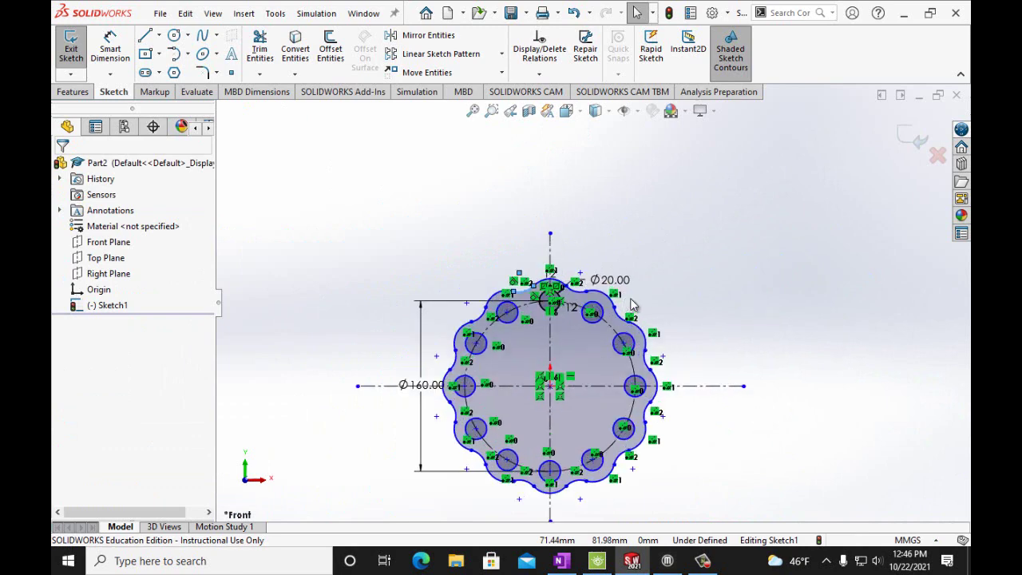
left_click(561, 560)
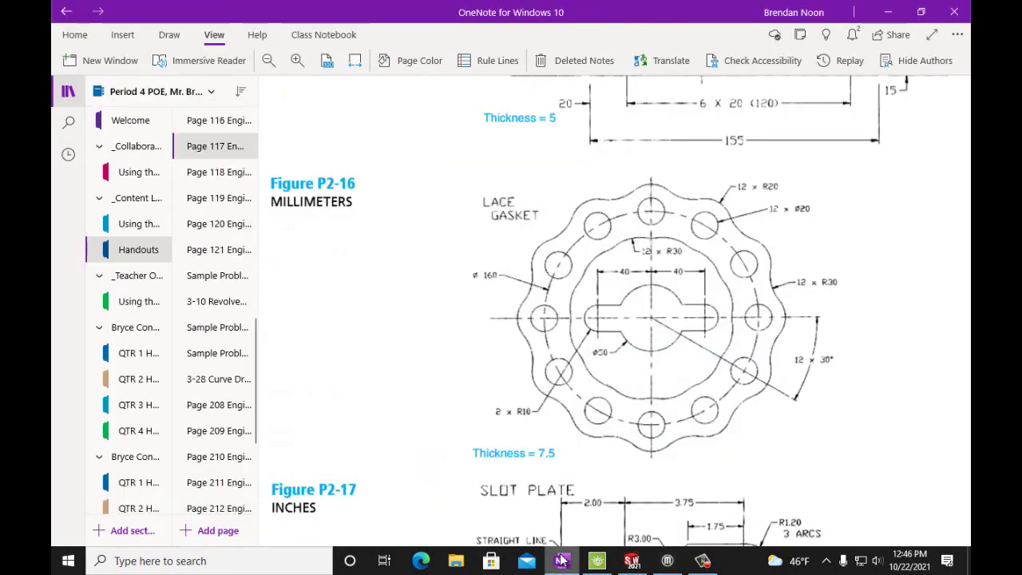
left_click(561, 560)
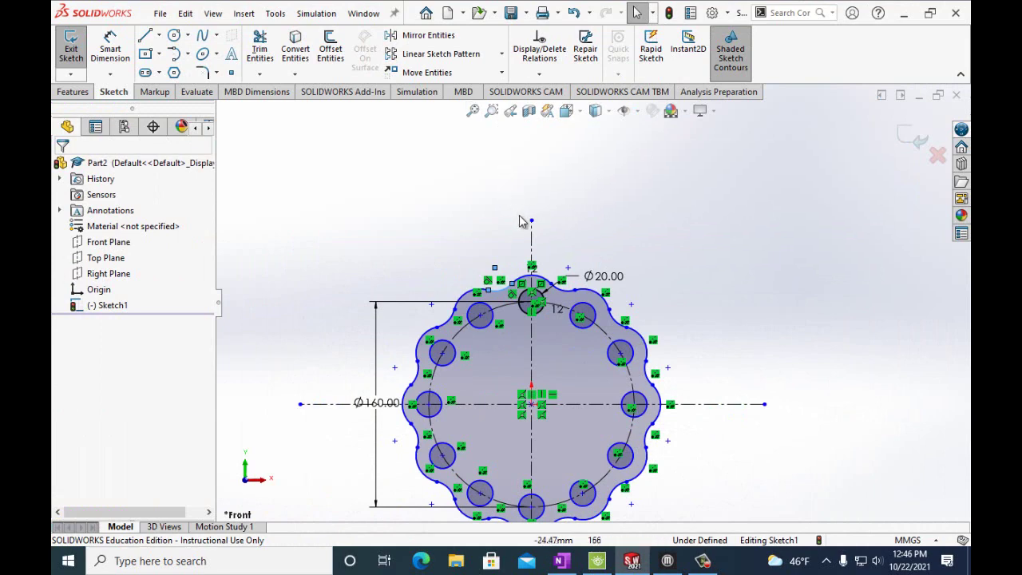
scroll(531, 244, "up", 1)
scroll(559, 275, "down", 3)
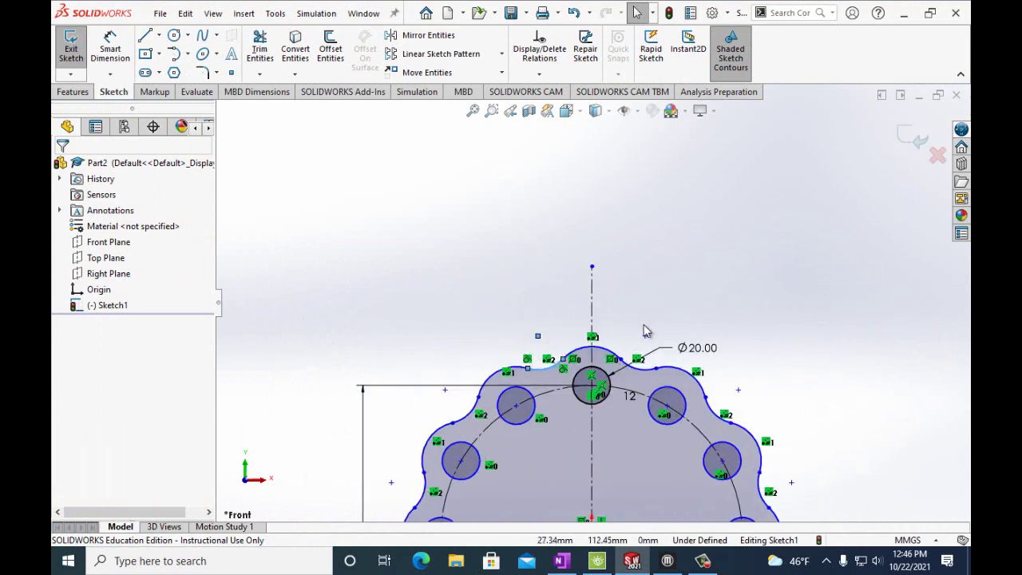
scroll(591, 363, "up", 3)
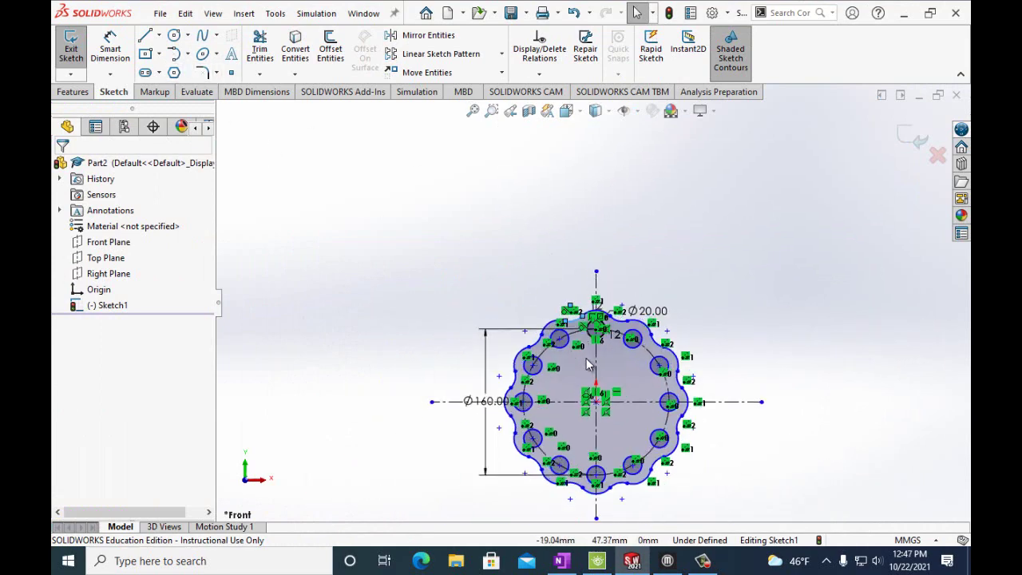
scroll(591, 352, "down", 3)
Step: Dimension the top scallop arc's radius as 20 mm
left_click(110, 49)
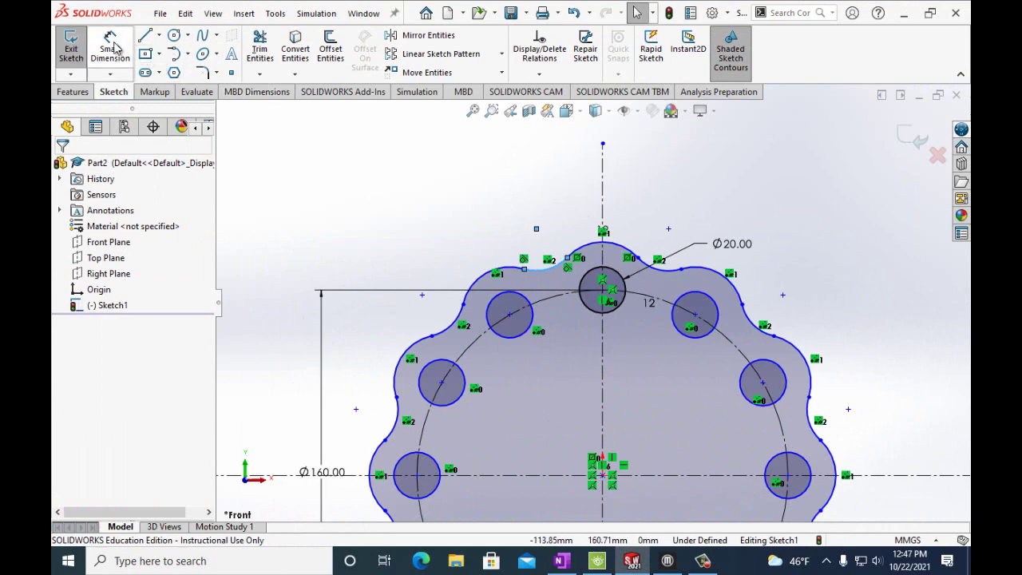
left_click(587, 252)
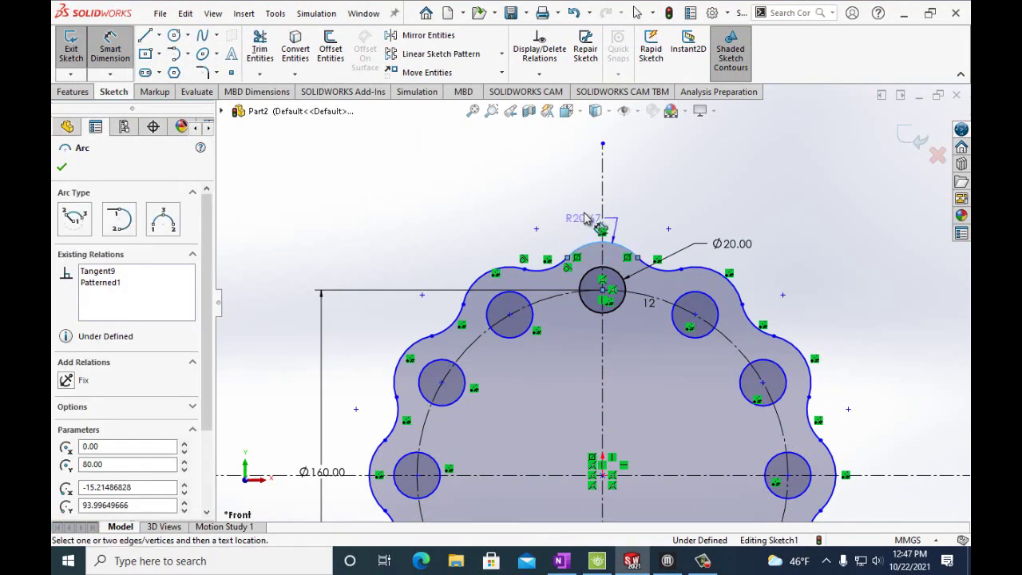
left_click(581, 206)
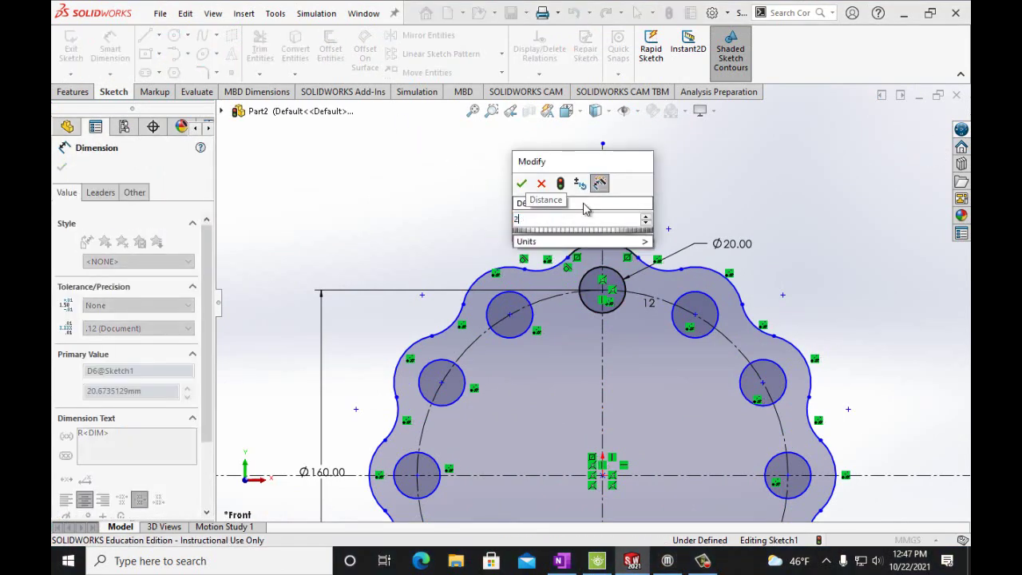
type("20mm")
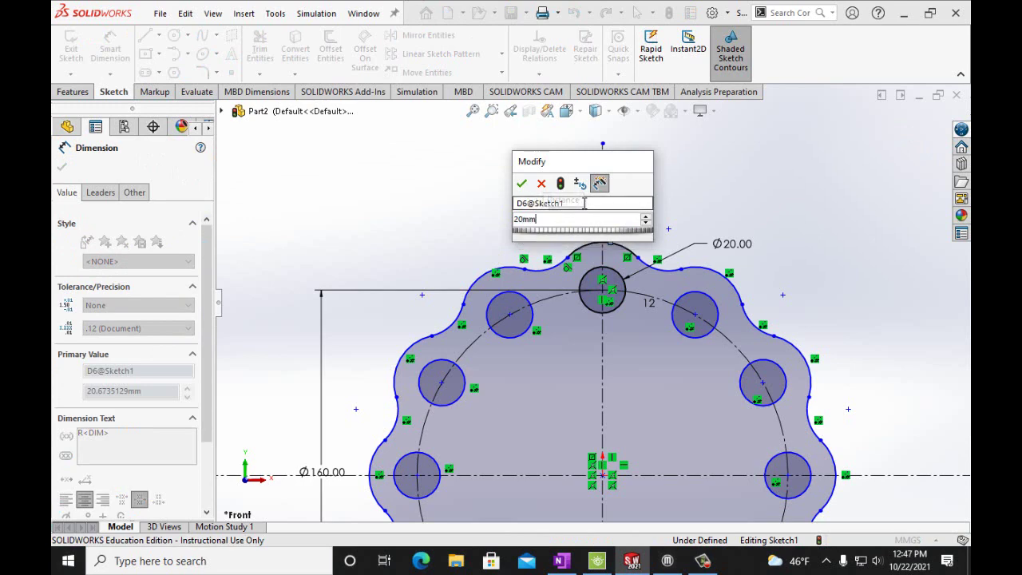
left_click(522, 183)
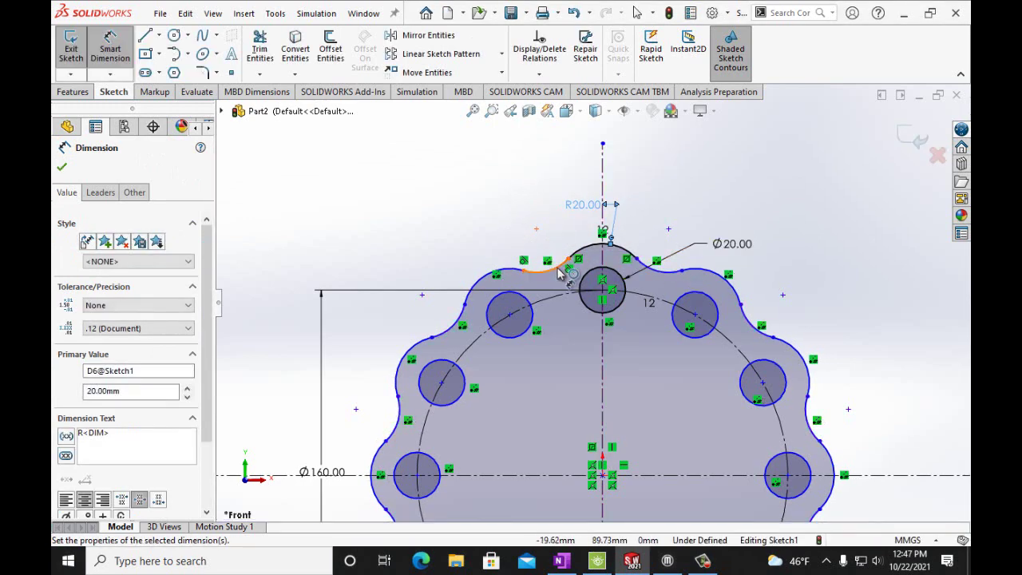
Step: Dimension the radius of the connecting tangent arc beside the top scallop as 30 mm
left_click_drag(559, 271, 518, 227)
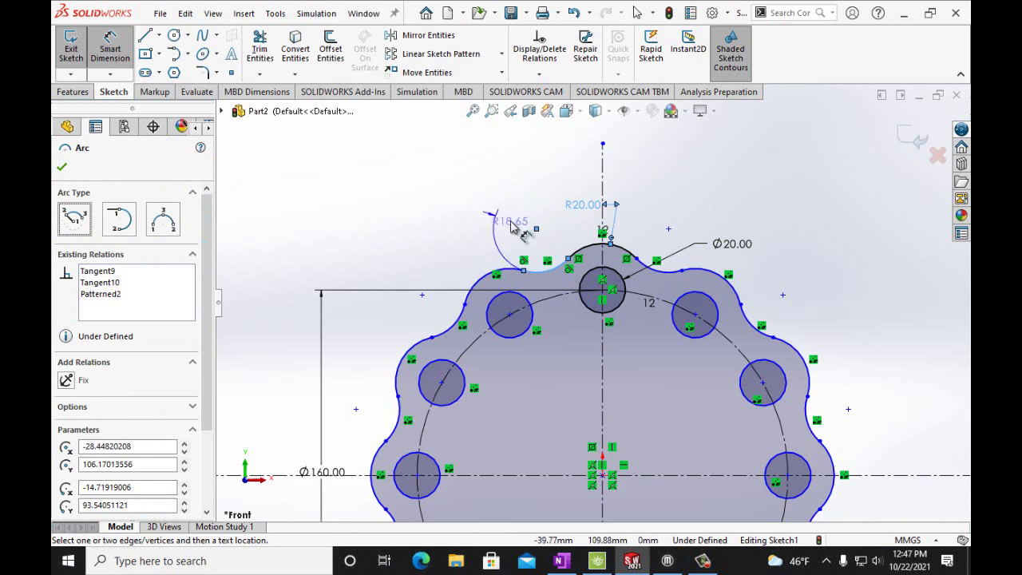
left_click(512, 224)
type("3")
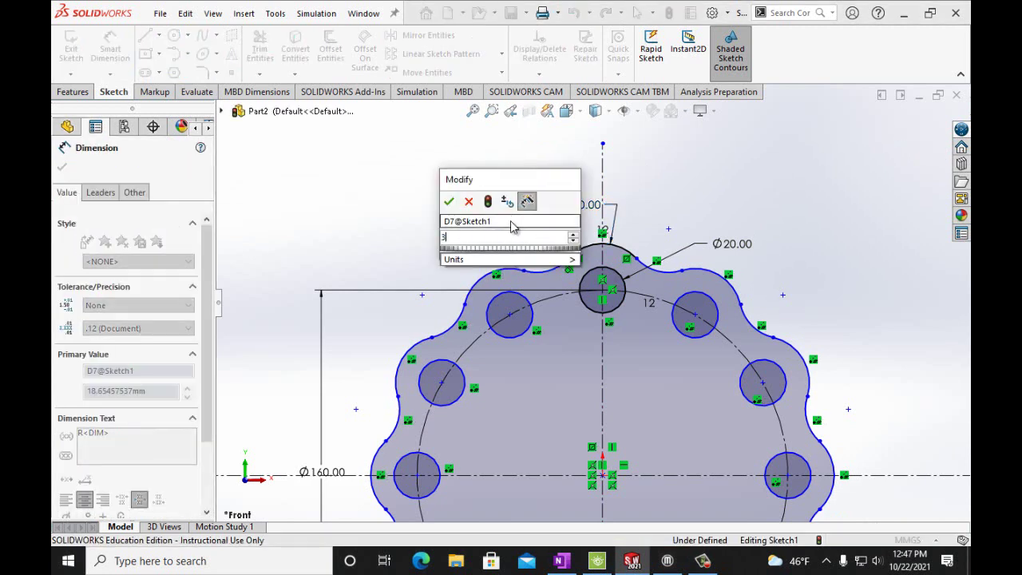
type("0mm")
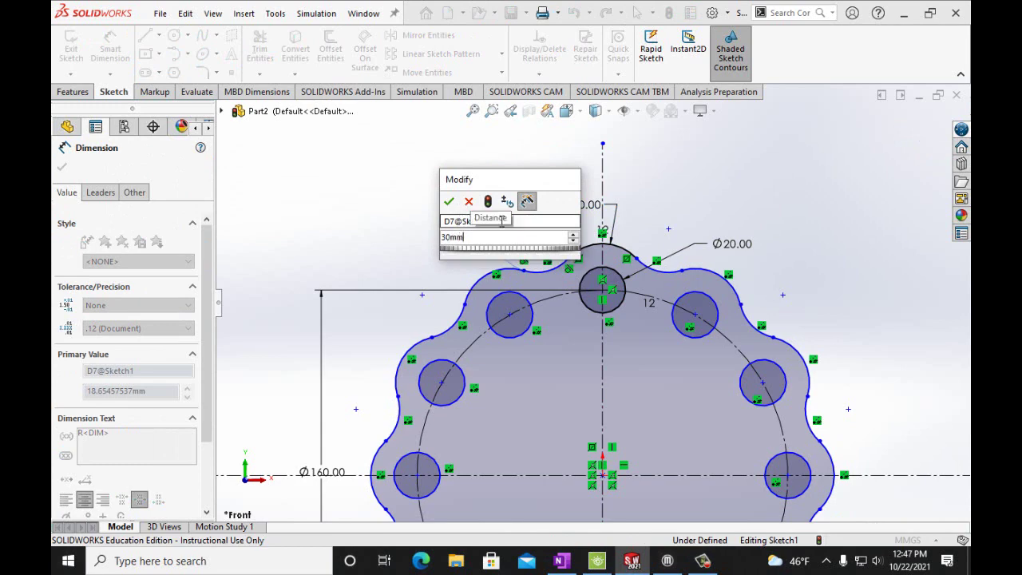
left_click(449, 201)
scroll(678, 426, "up", 4)
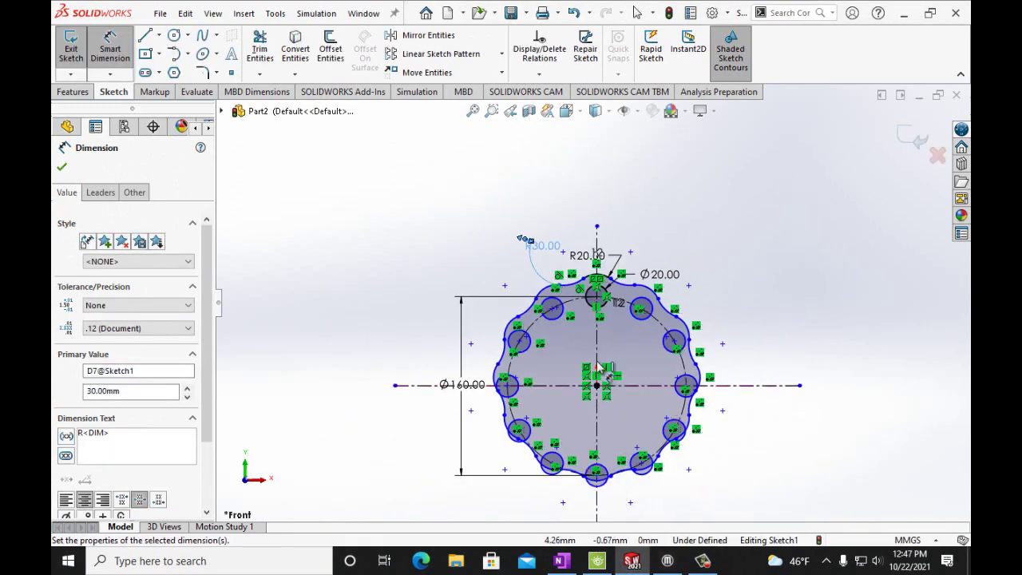
scroll(530, 289, "down", 3)
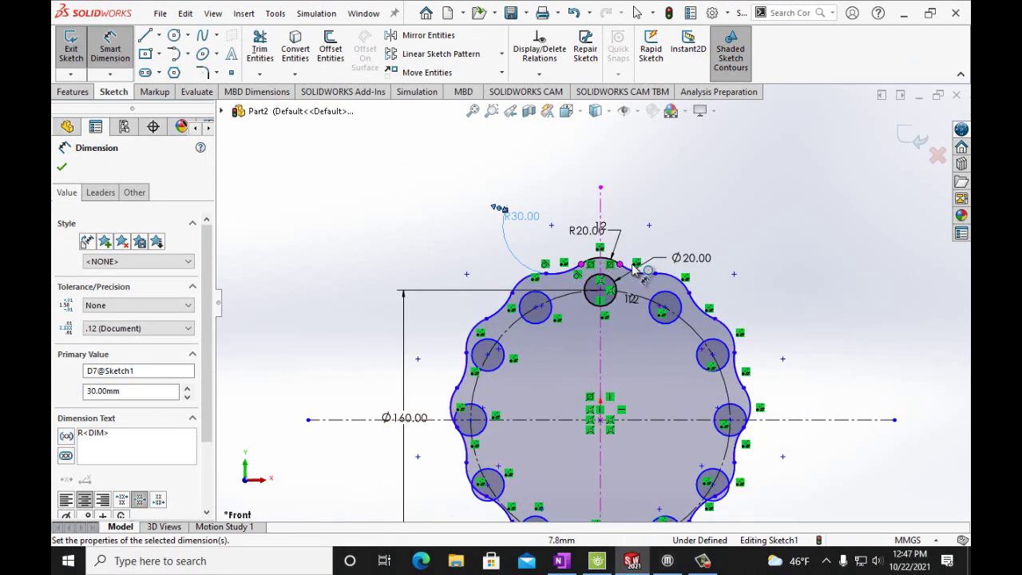
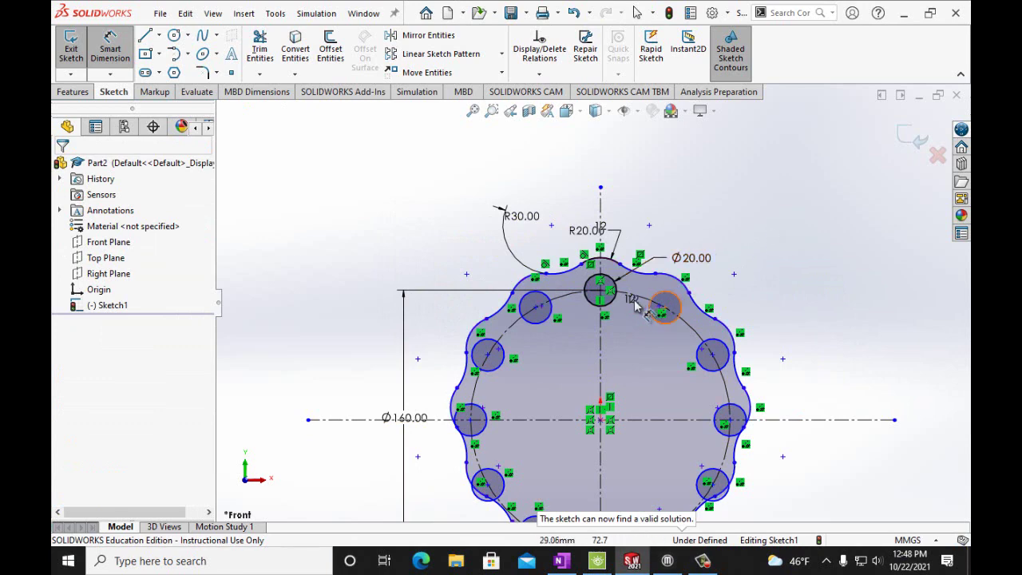
Step: Dimension the vertical distance from the origin to the lowest point of the bottom scallop arc as 100 mm
scroll(803, 266, "down", 2)
scroll(656, 329, "up", 2)
scroll(615, 351, "up", 3)
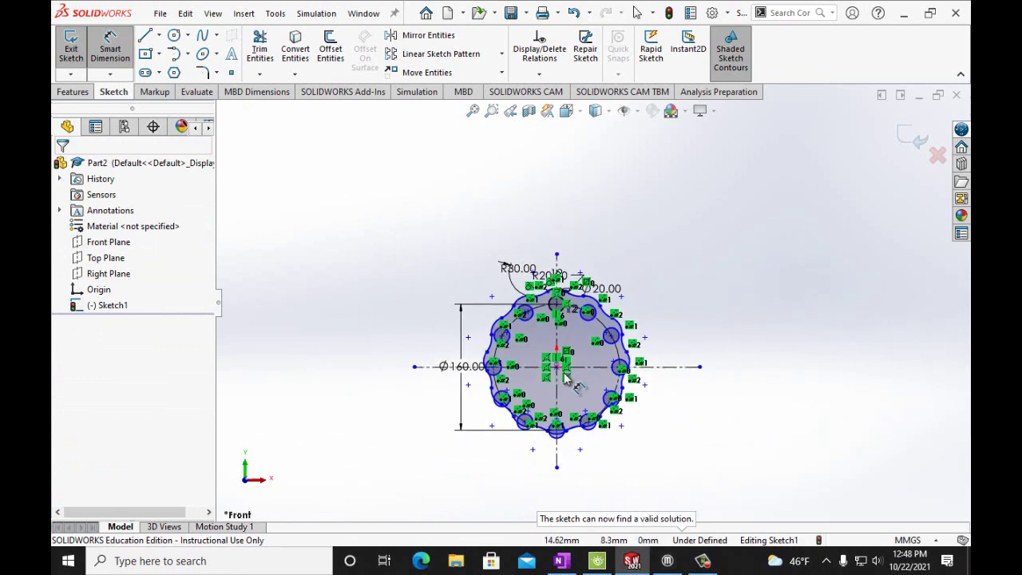
scroll(562, 381, "down", 4)
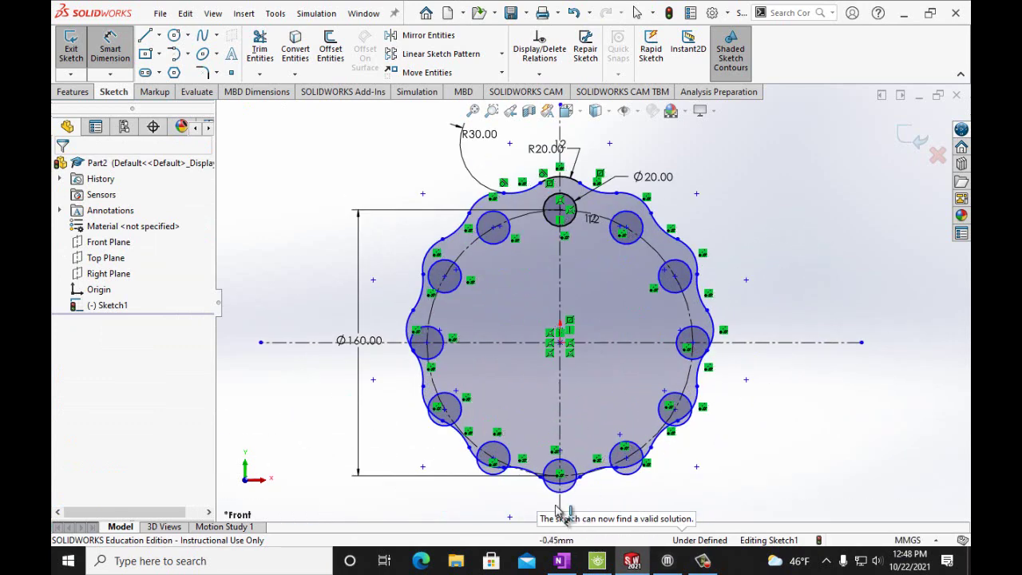
scroll(561, 499, "down", 2)
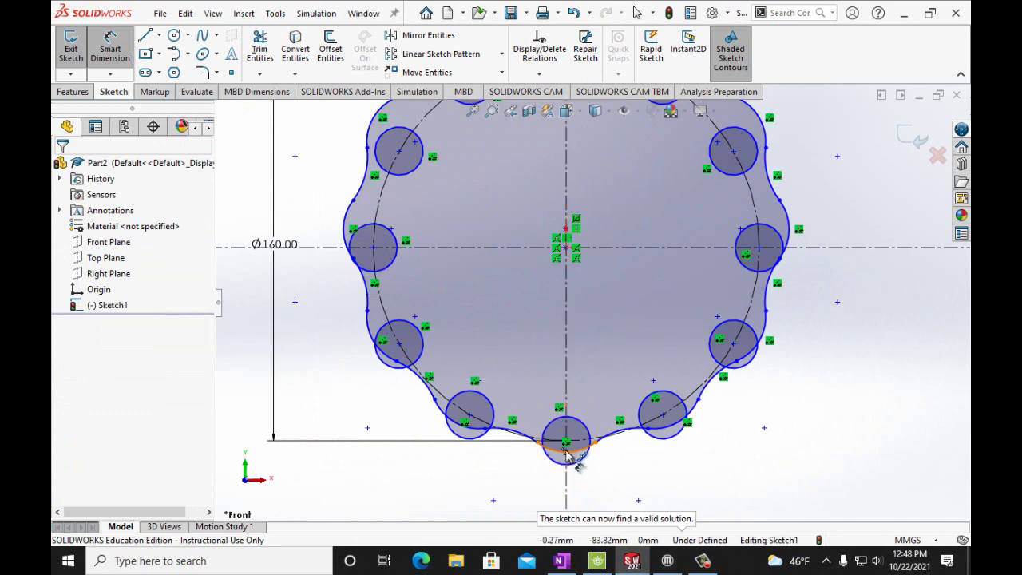
left_click(565, 453)
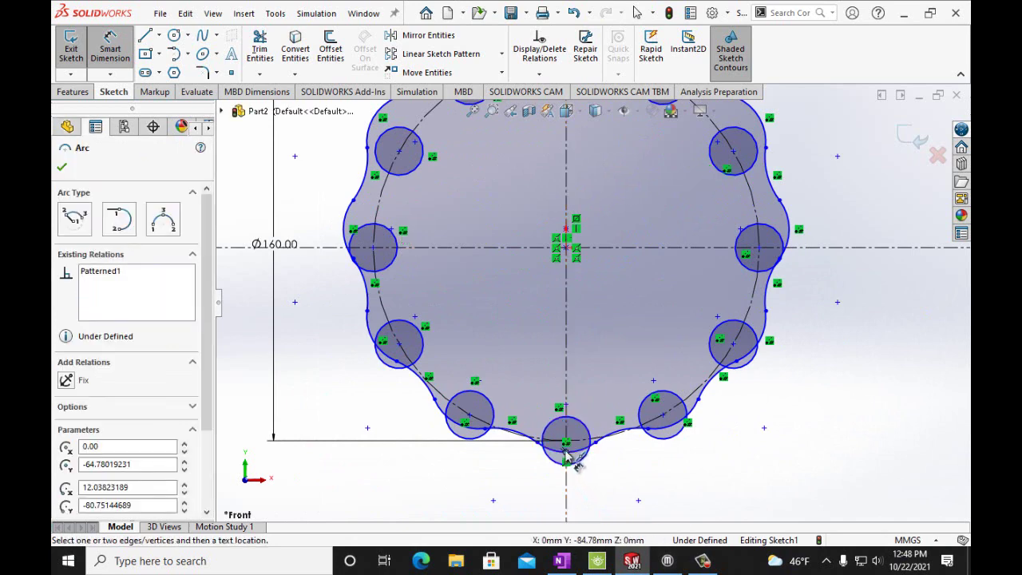
left_click(567, 250)
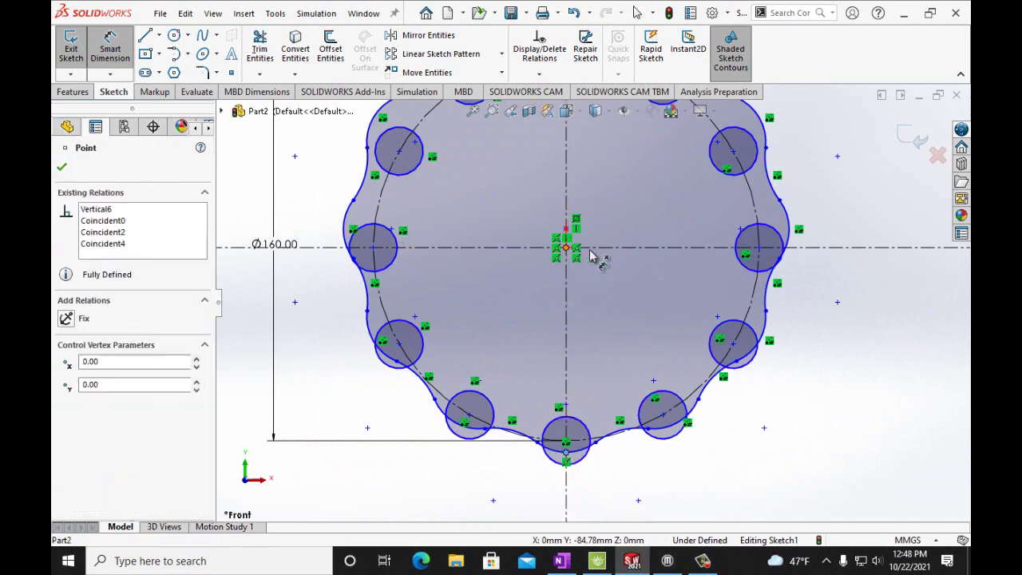
left_click(869, 275)
type("100mm")
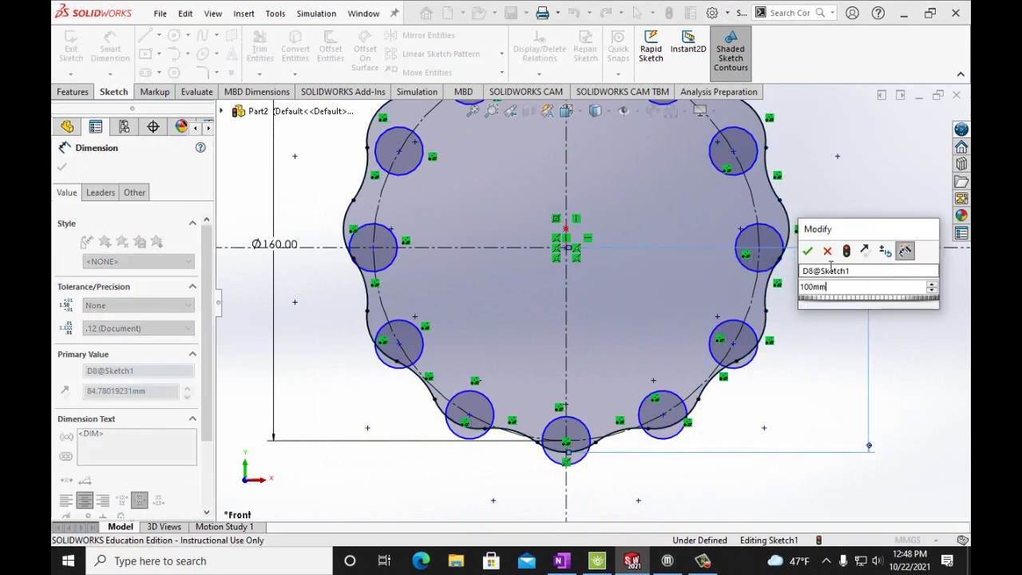
left_click(808, 251)
scroll(837, 259, "up", 3)
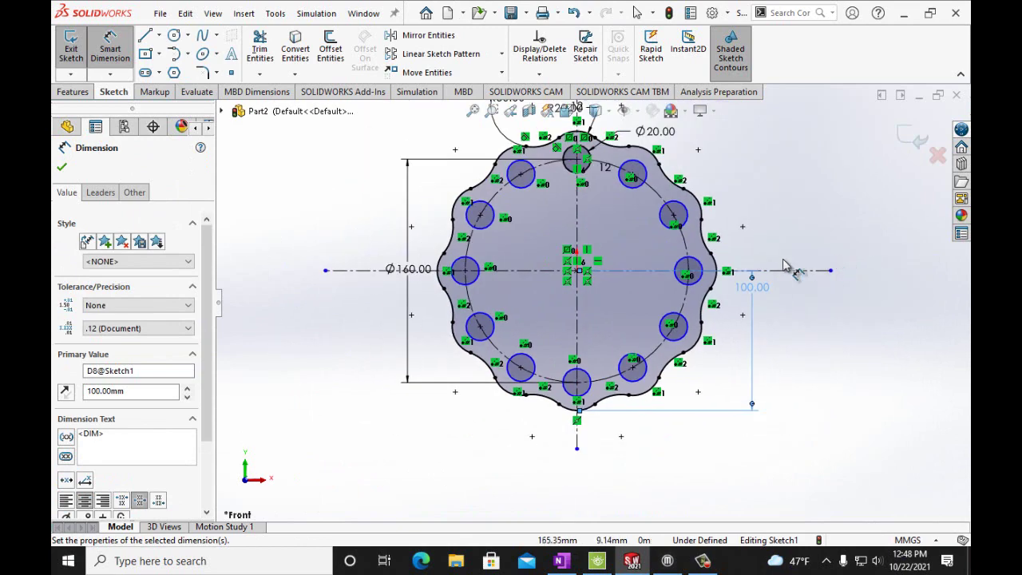
scroll(559, 196, "up", 1)
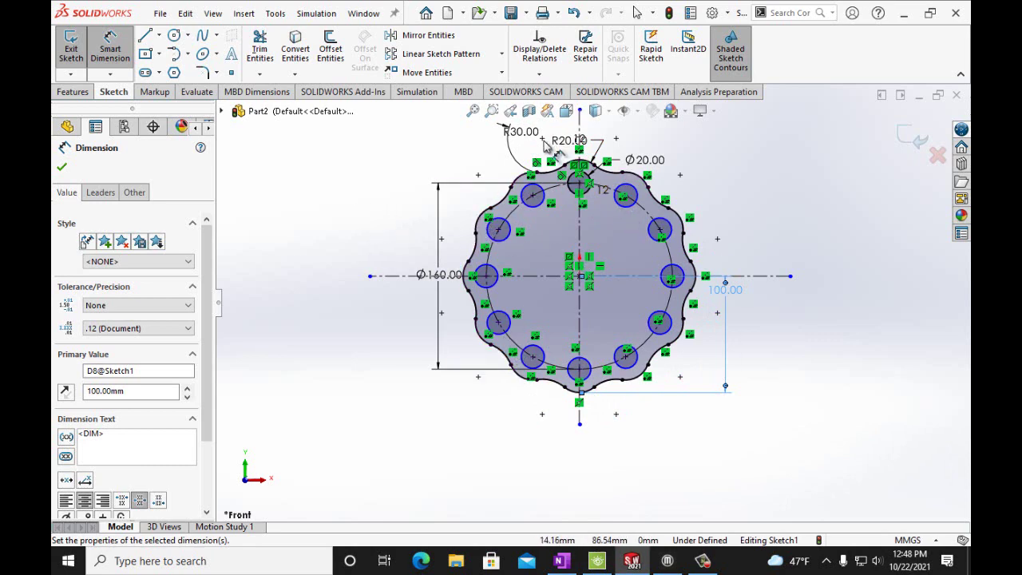
Step: Consult the gasket drawing in OneNote and, back in SOLIDWORKS, sketch a circle about 23 mm in radius centered on the origin
scroll(603, 279, "down", 3)
scroll(619, 274, "down", 2)
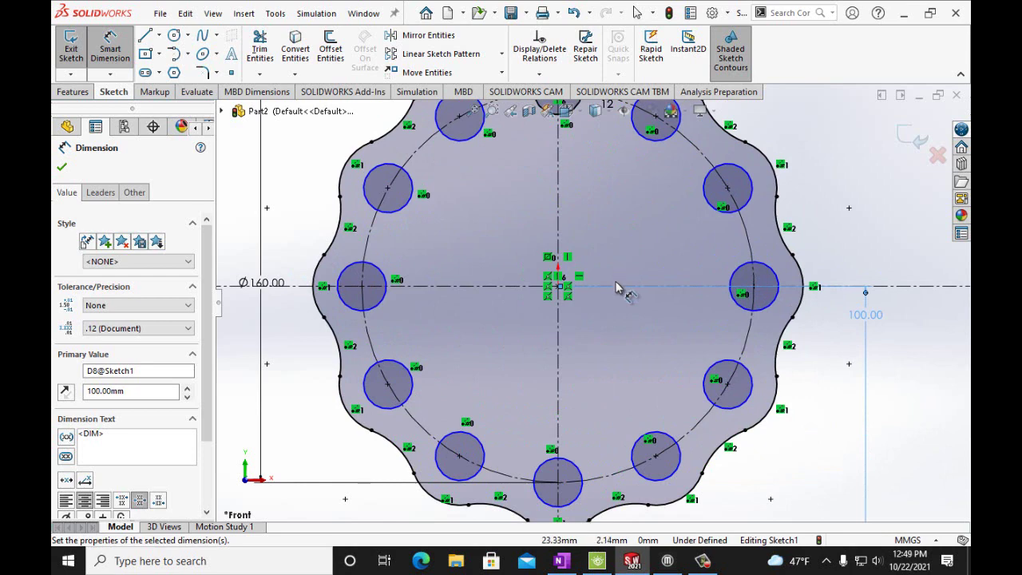
left_click(564, 568)
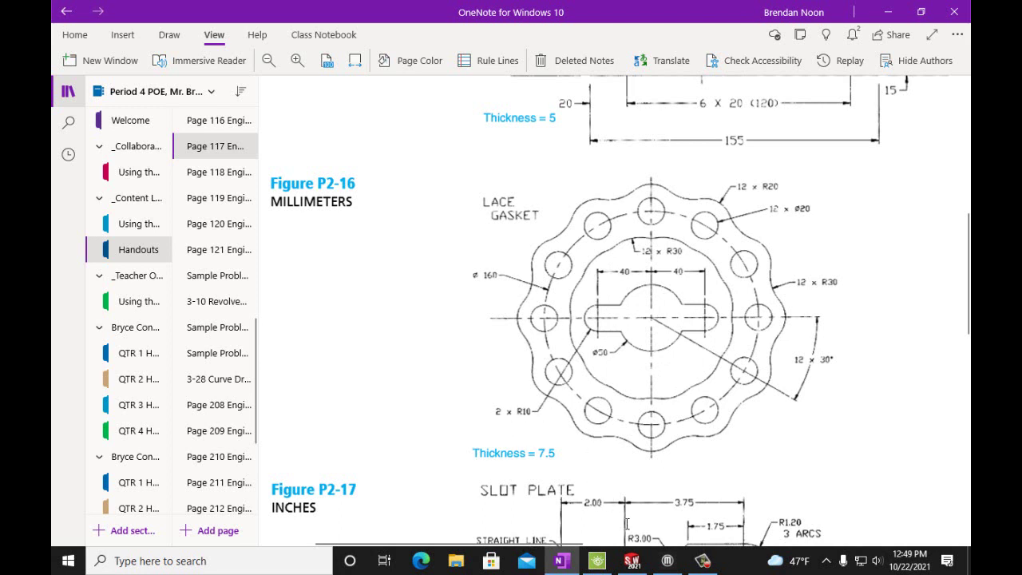
left_click(631, 562)
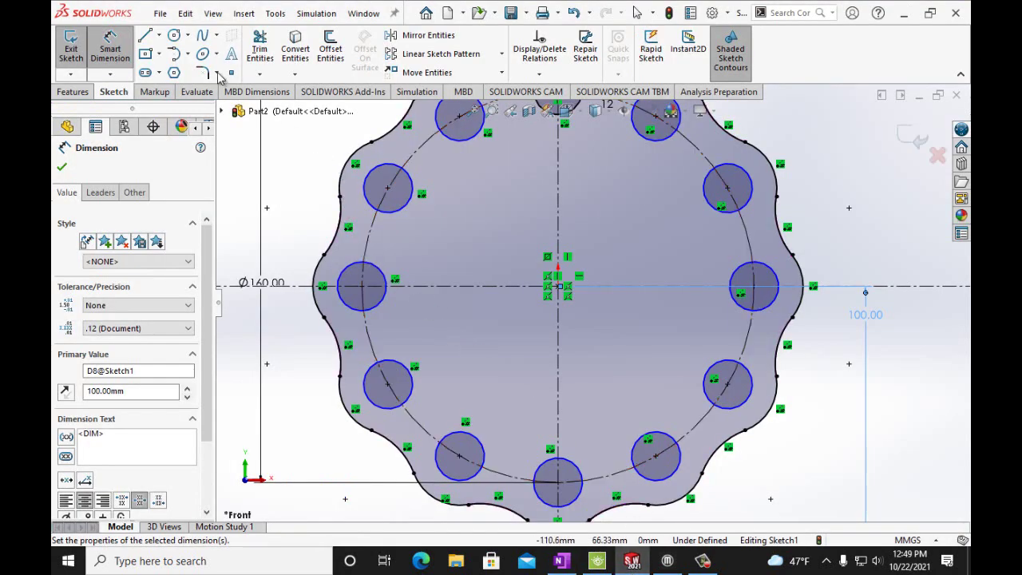
left_click(173, 35)
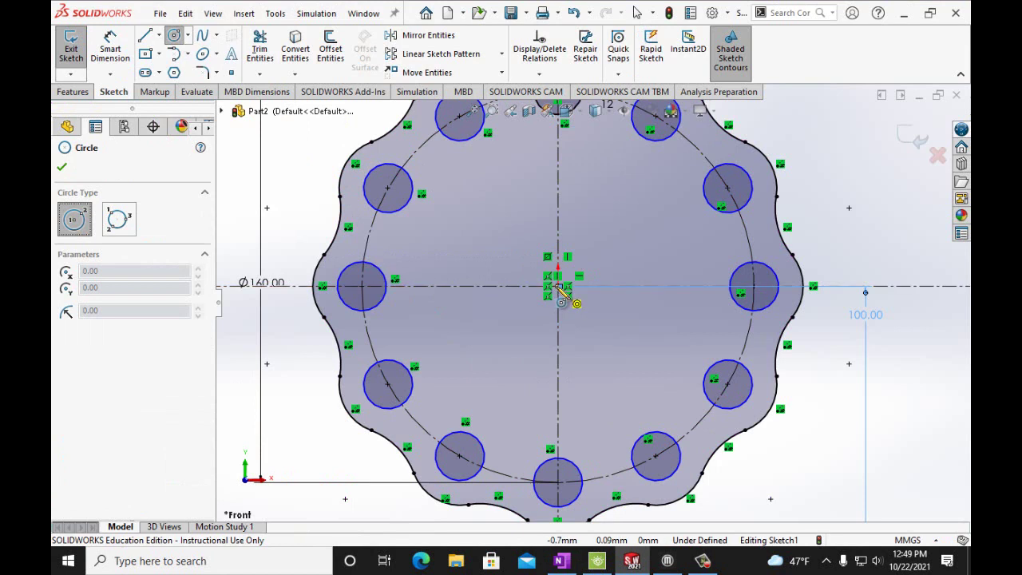
scroll(562, 294, "down", 4)
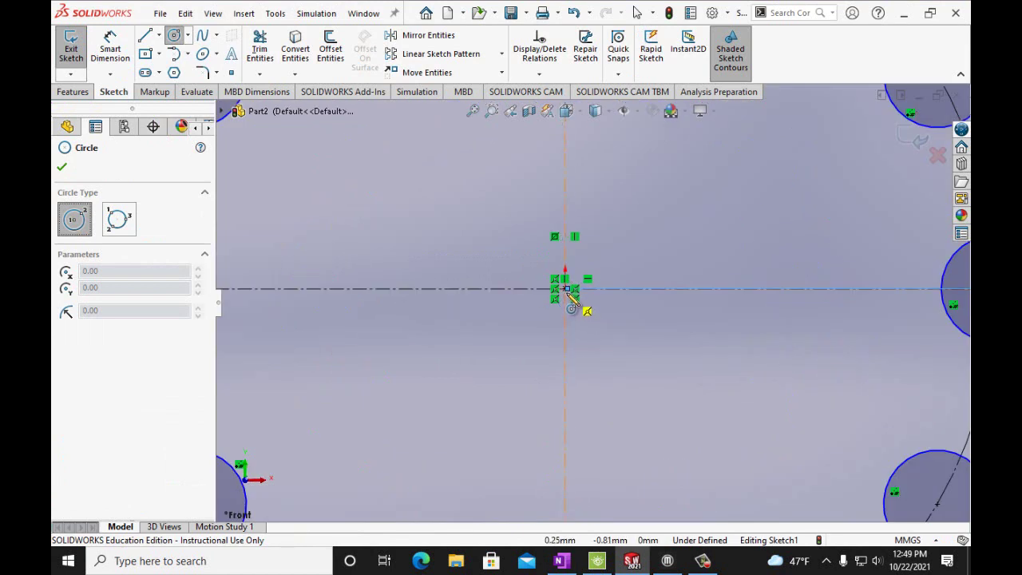
left_click(565, 289)
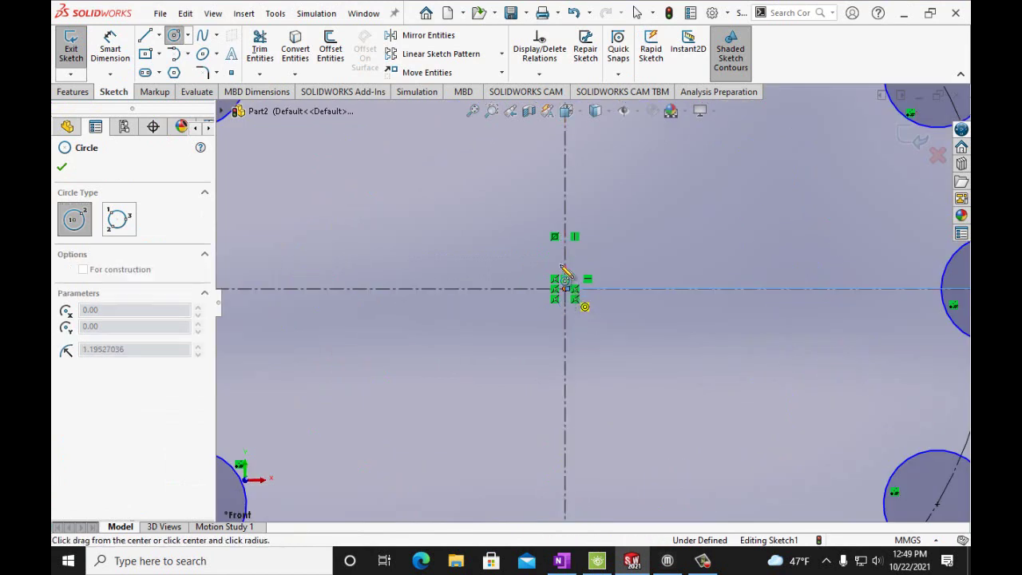
left_click(486, 198)
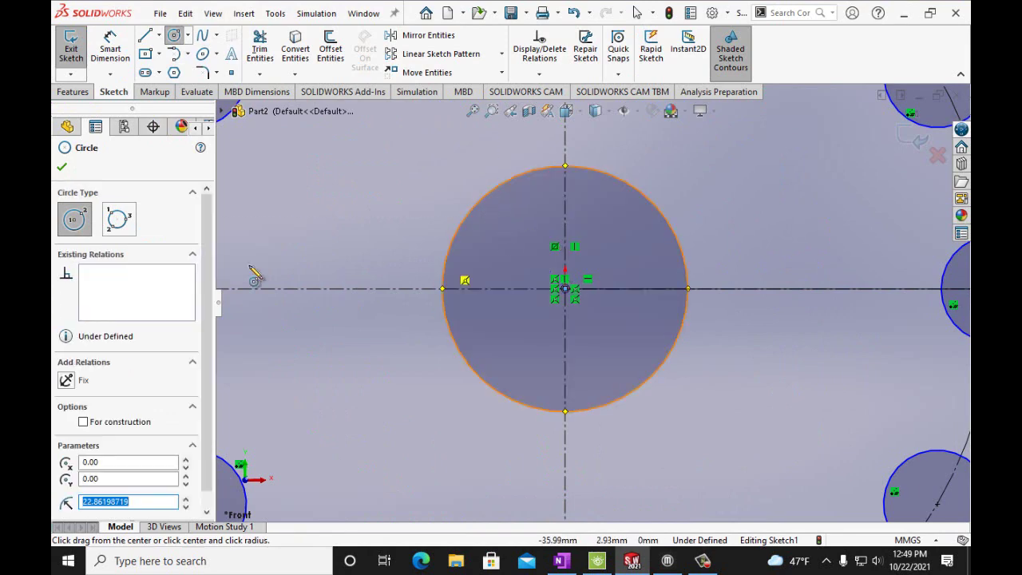
Step: Check the gasket drawing in OneNote and, back in SOLIDWORKS, dimension the central circle's diameter as 50 mm
left_click(562, 561)
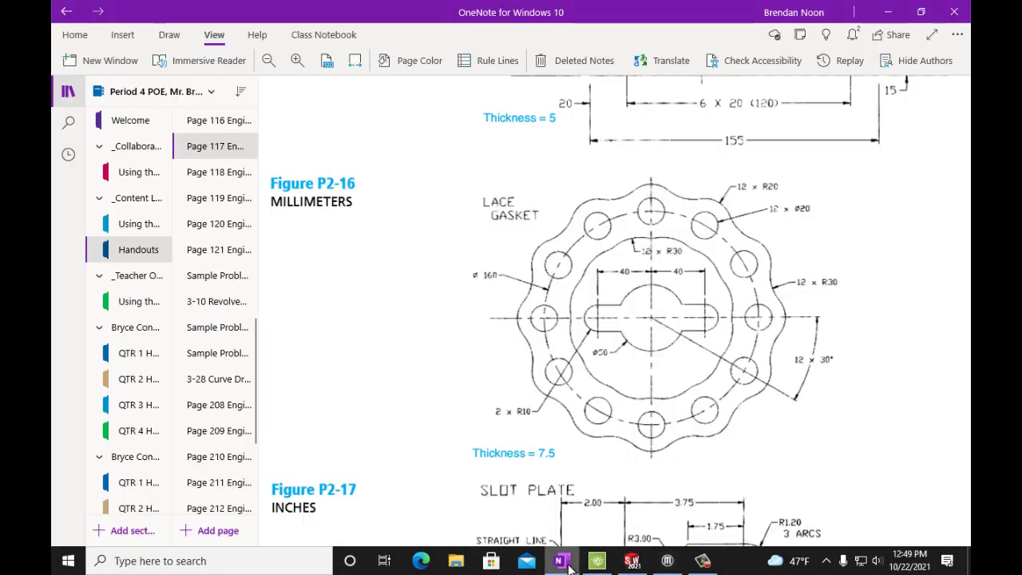
left_click(562, 561)
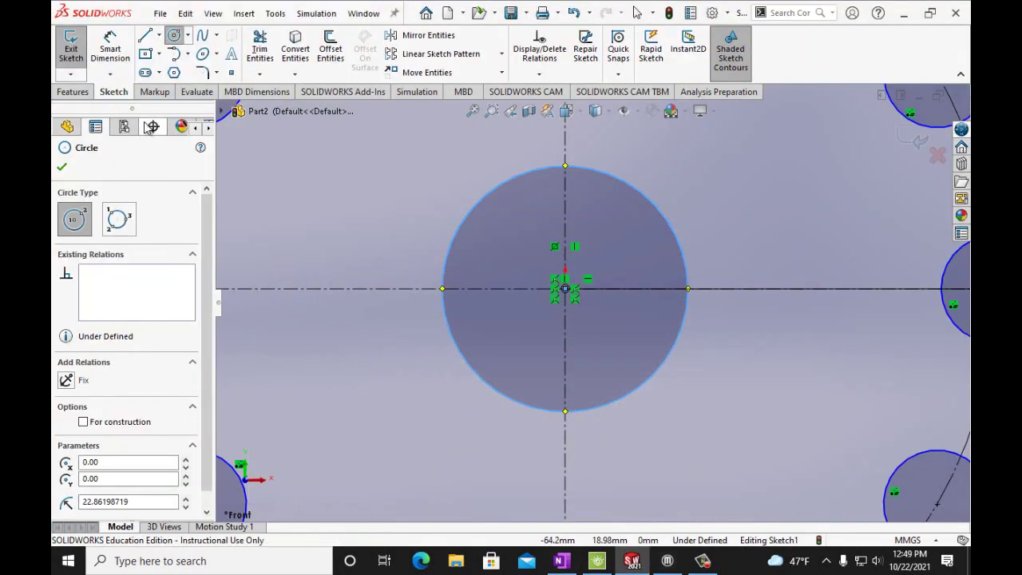
left_click(110, 49)
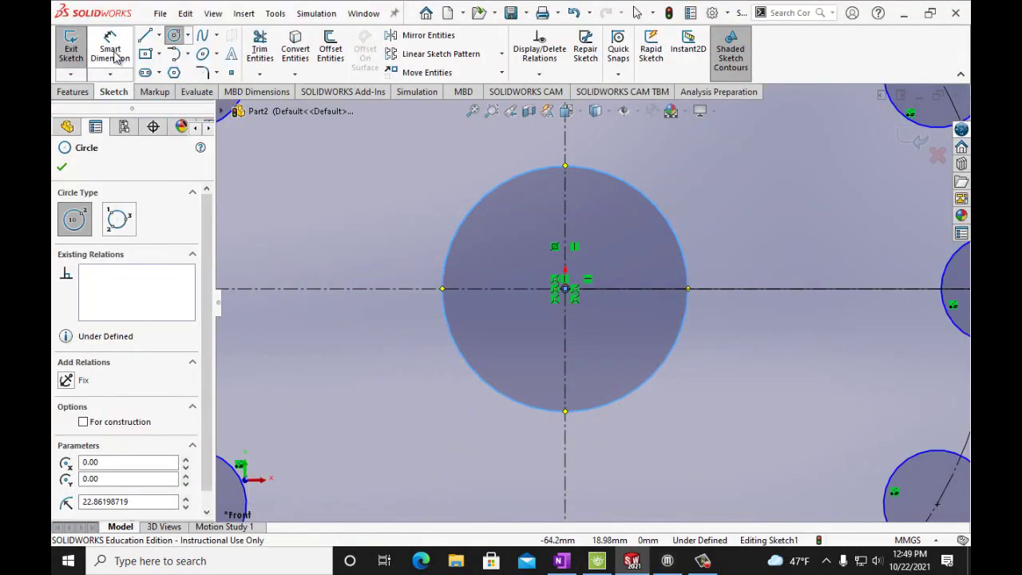
left_click(451, 250)
left_click(413, 237)
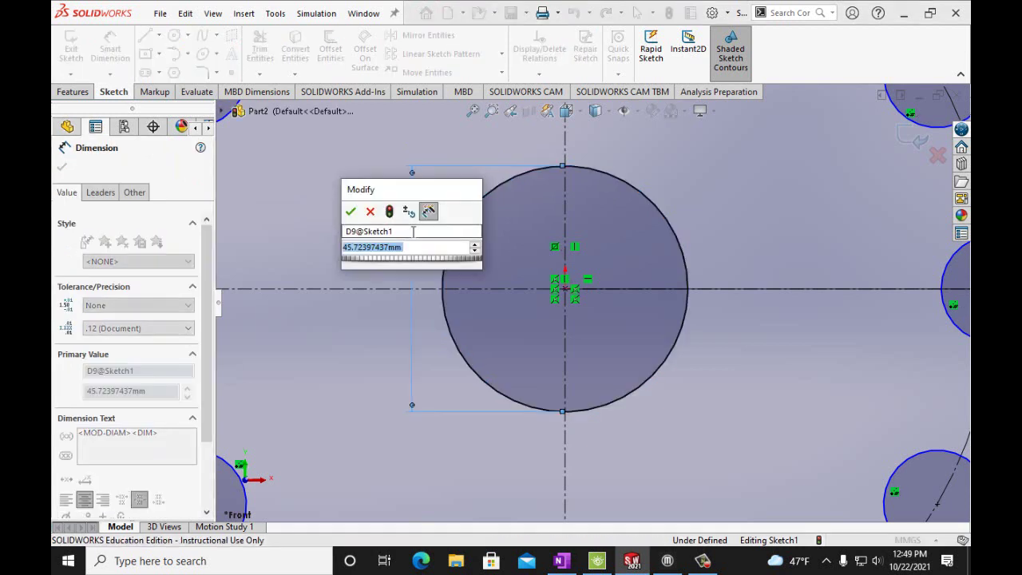
type("50mm")
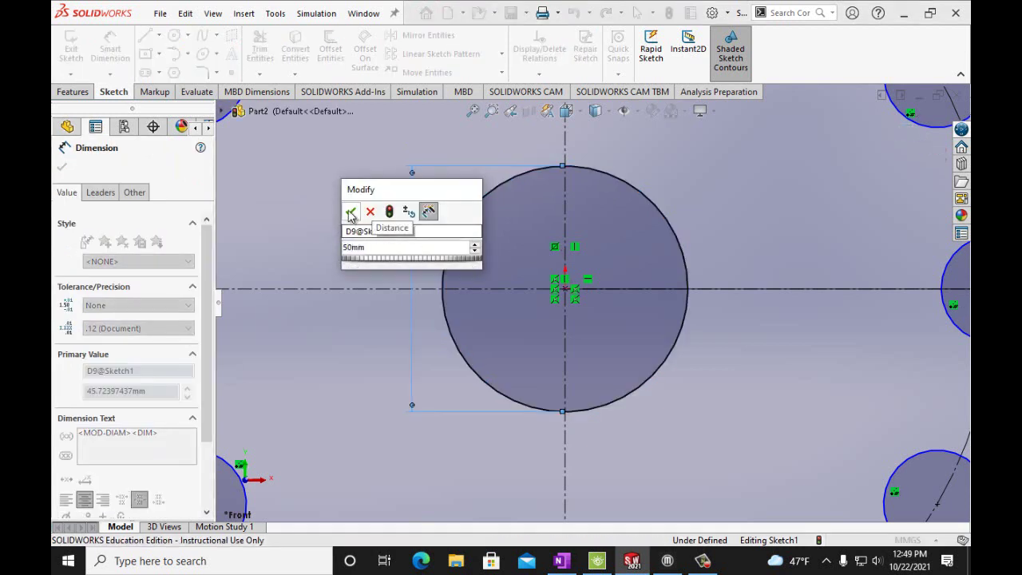
left_click(350, 212)
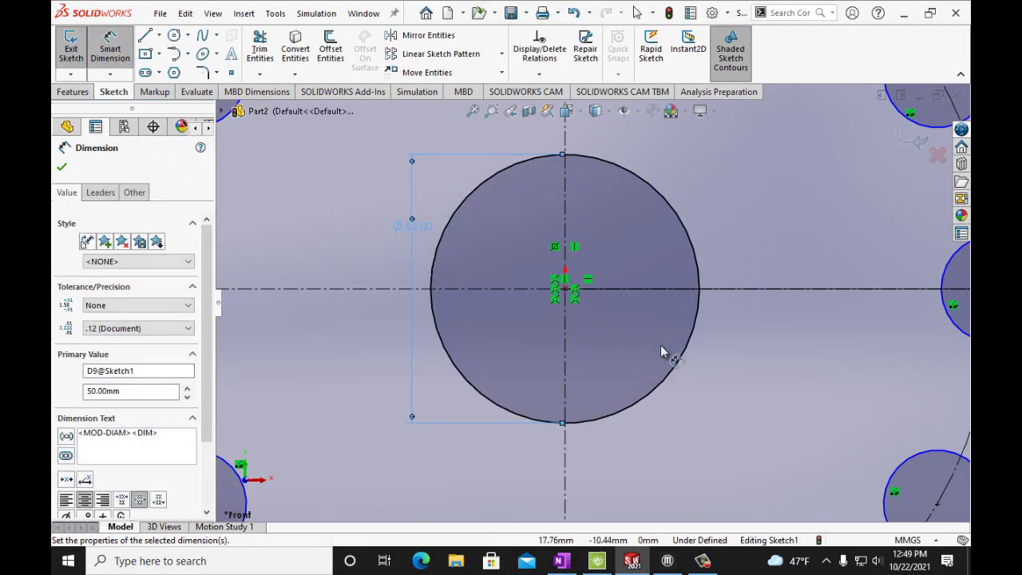
Step: Try a straight slot from the origin along the horizontal centerline, about 40 mm between centers and 32 mm wide, and undo it
left_click(147, 76)
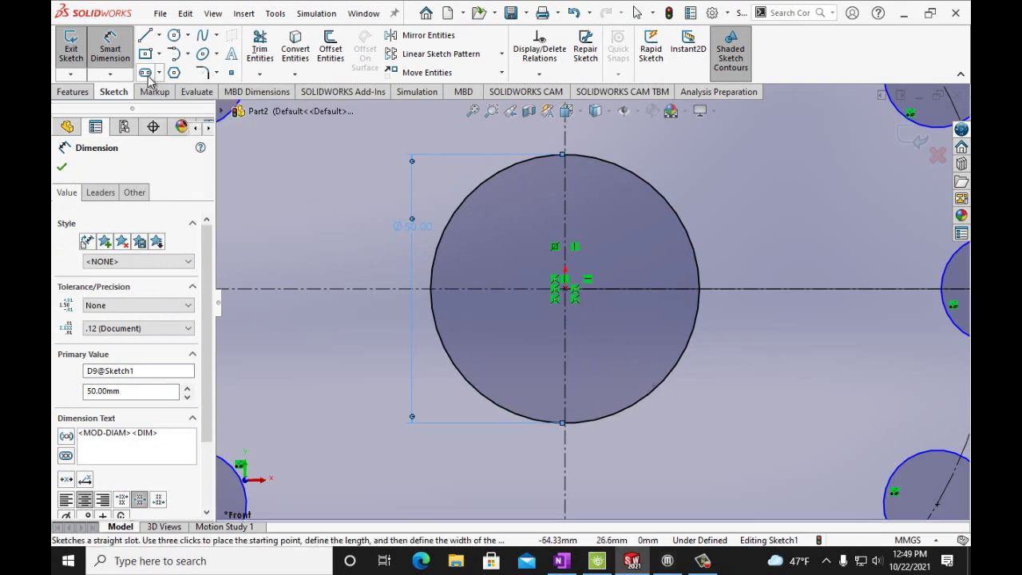
left_click(565, 290)
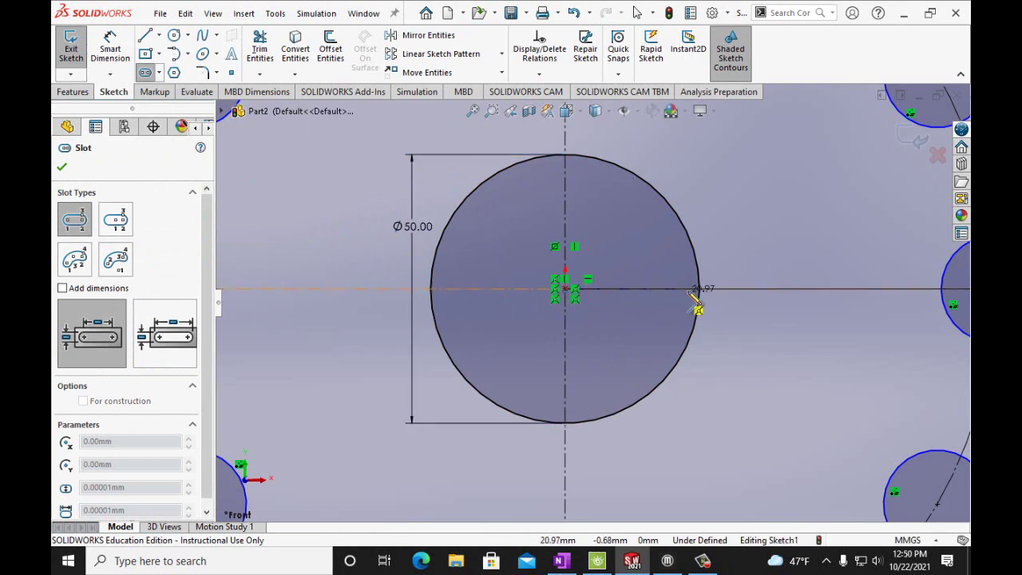
left_click(781, 289)
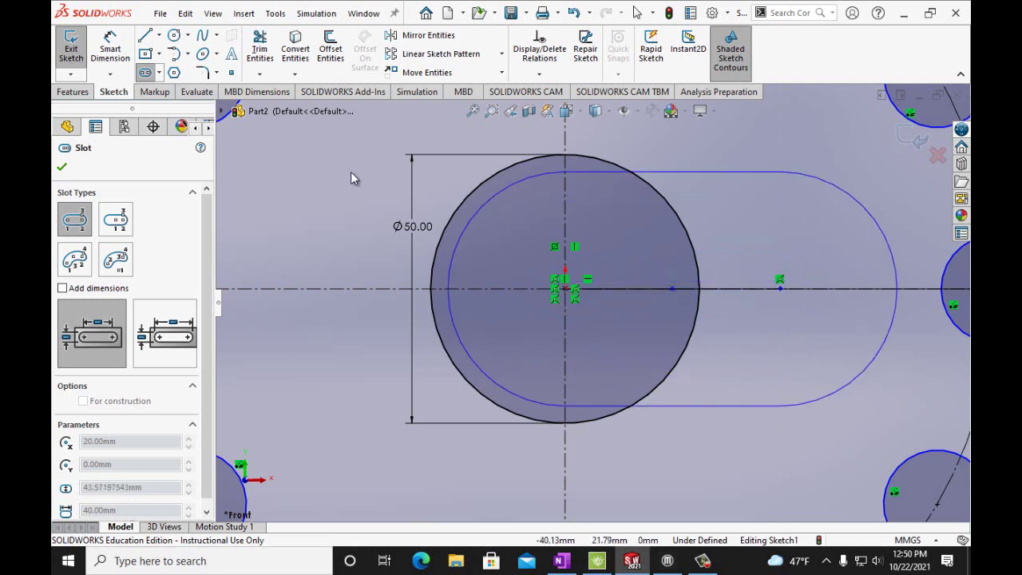
left_click(357, 210)
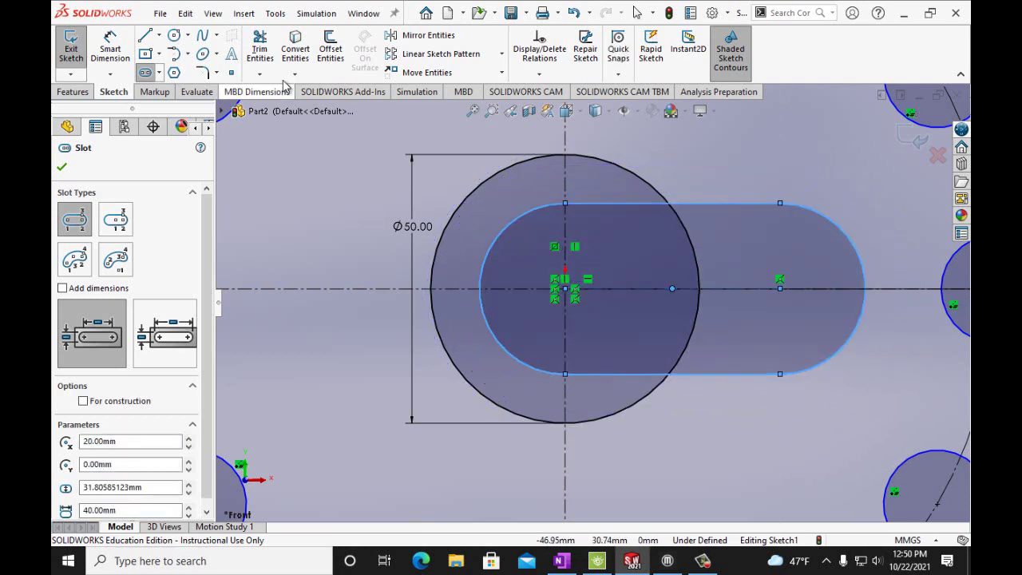
left_click(187, 14)
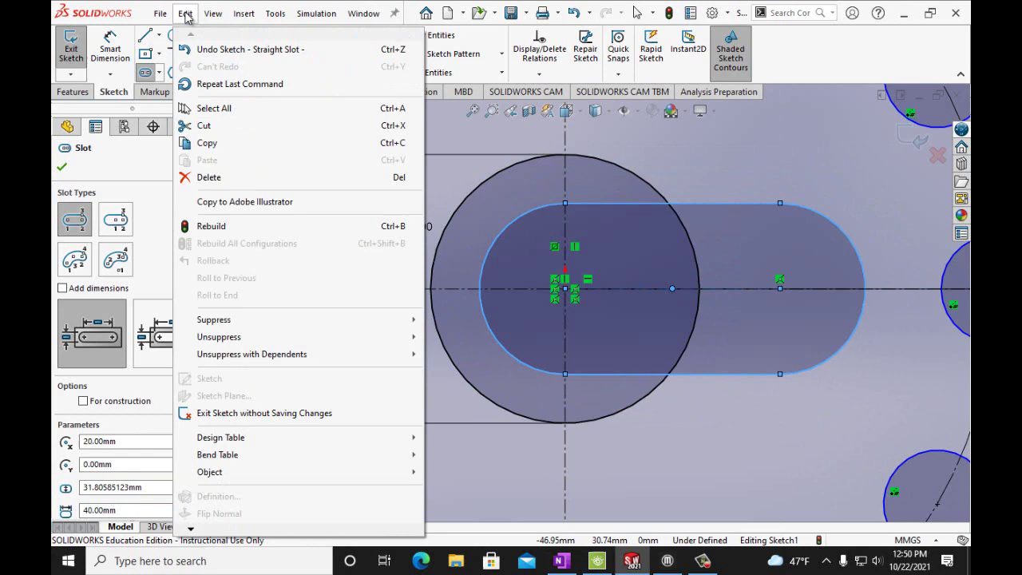
left_click(199, 50)
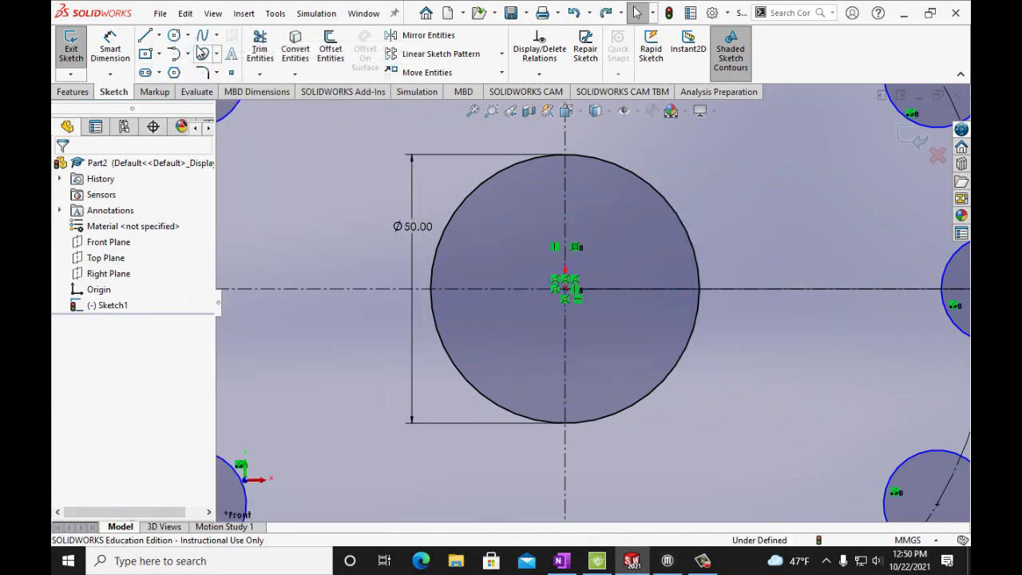
Step: Sketch a straight slot across the central circle on the horizontal centerline, about 70 mm between centers and 15 mm wide
left_click(146, 73)
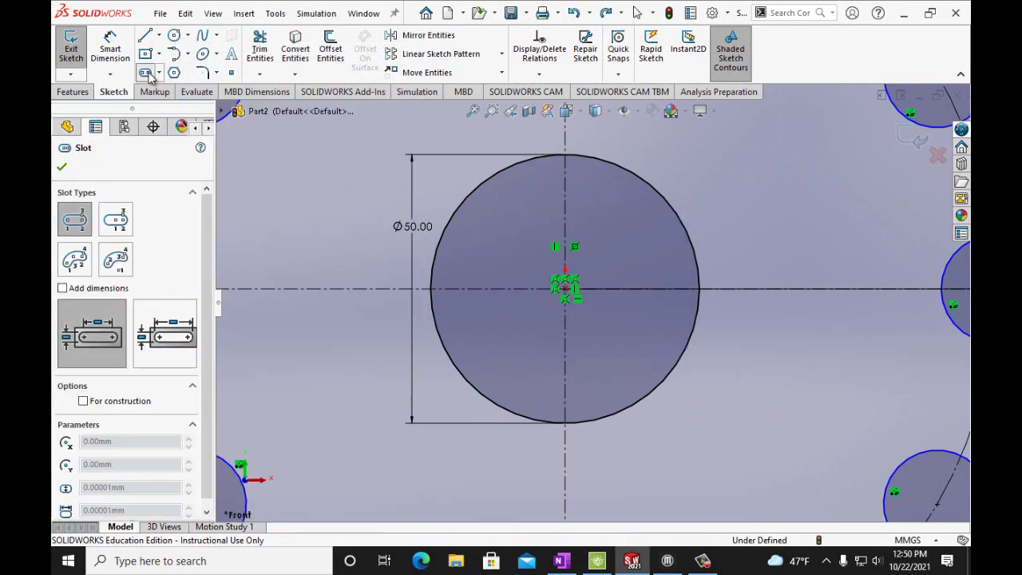
left_click(748, 290)
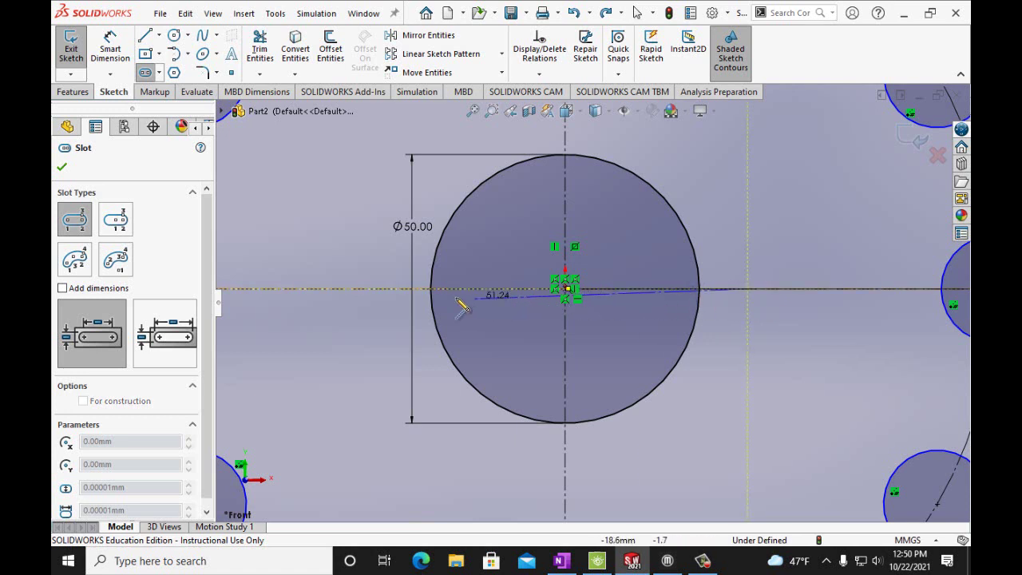
left_click(372, 288)
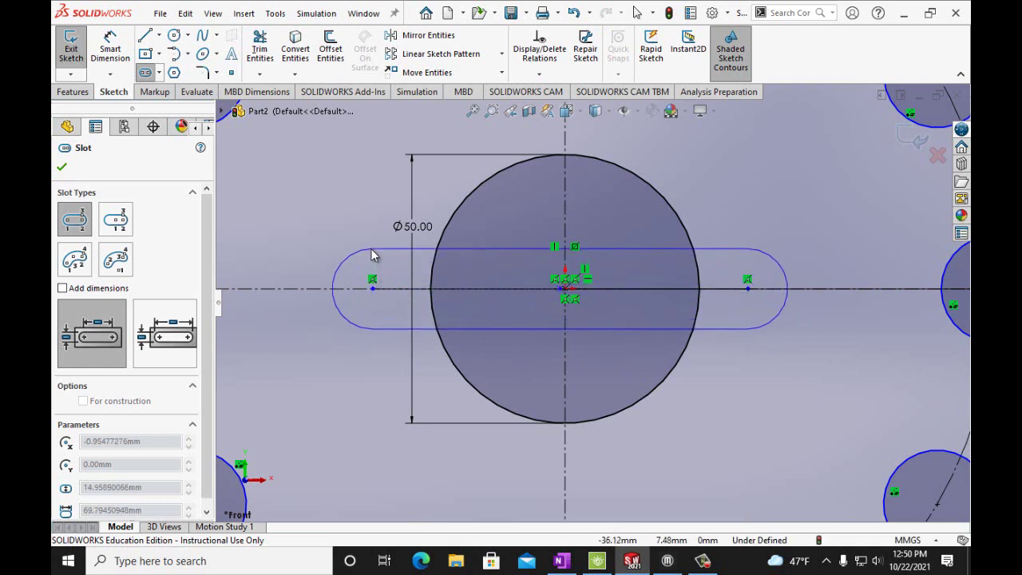
left_click(373, 248)
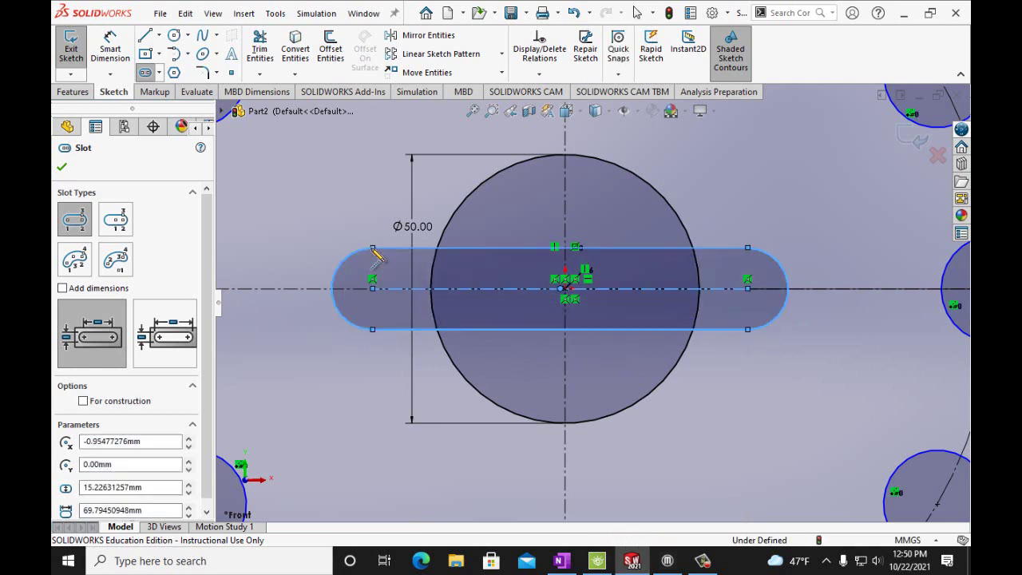
Step: Dimension the distance between the slot's two end-arc centers as 80 mm
left_click(104, 48)
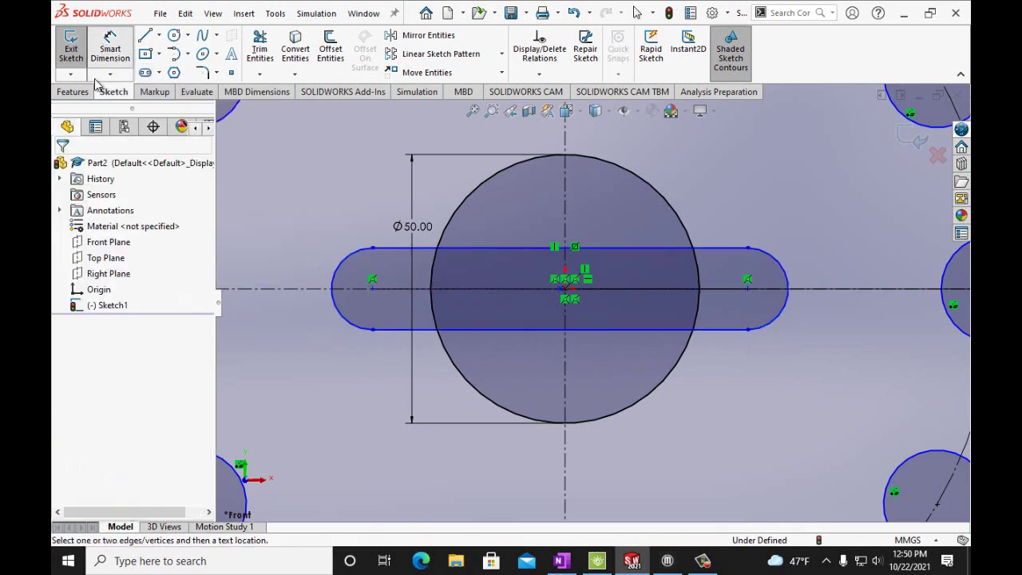
left_click(373, 289)
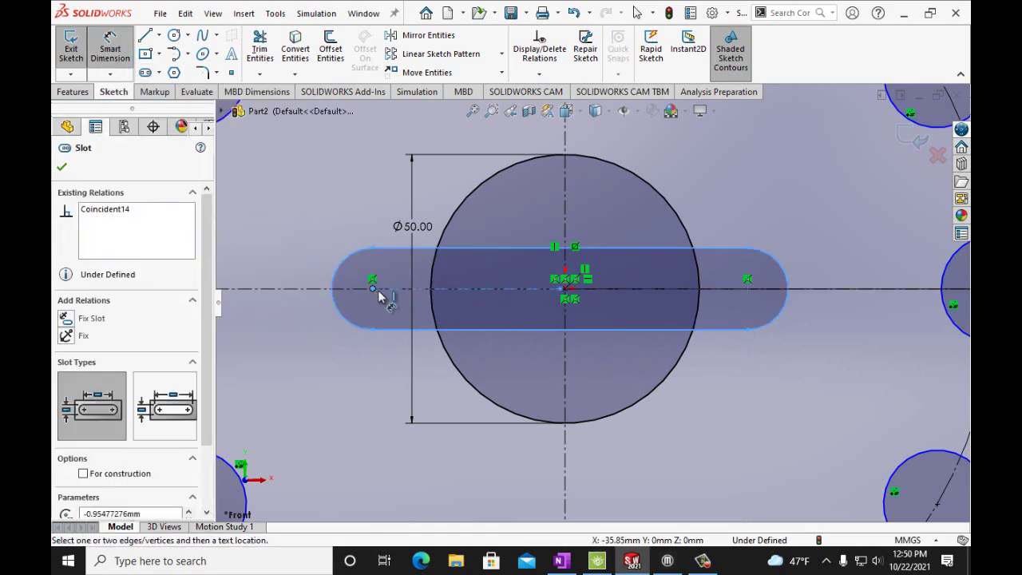
left_click(747, 281)
left_click(733, 171)
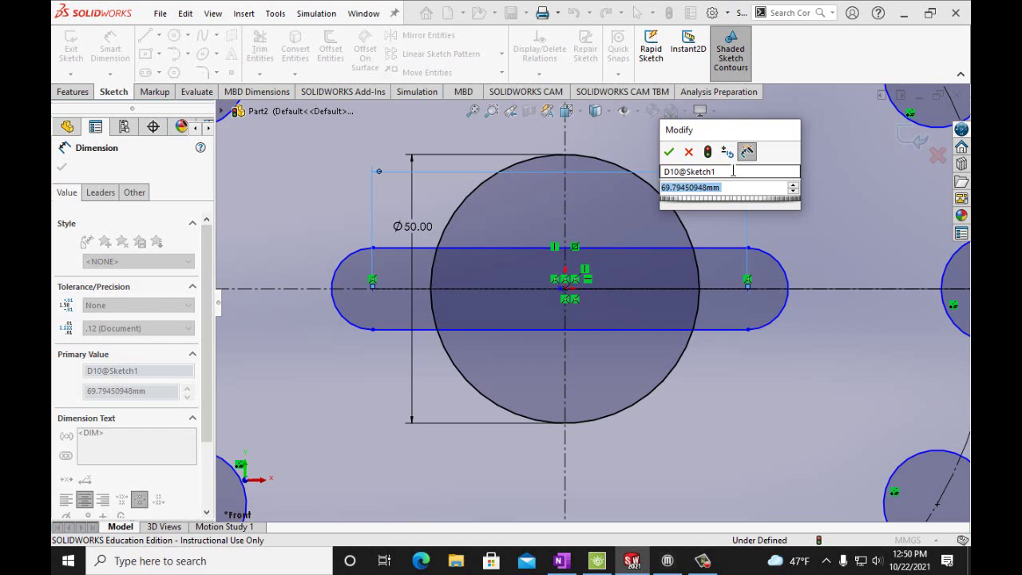
type("80")
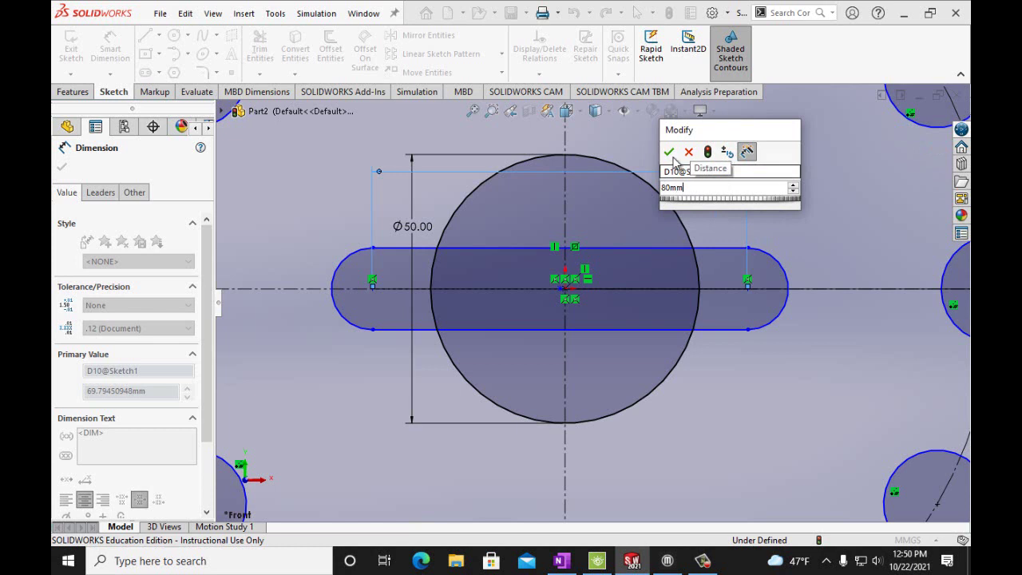
key("Return")
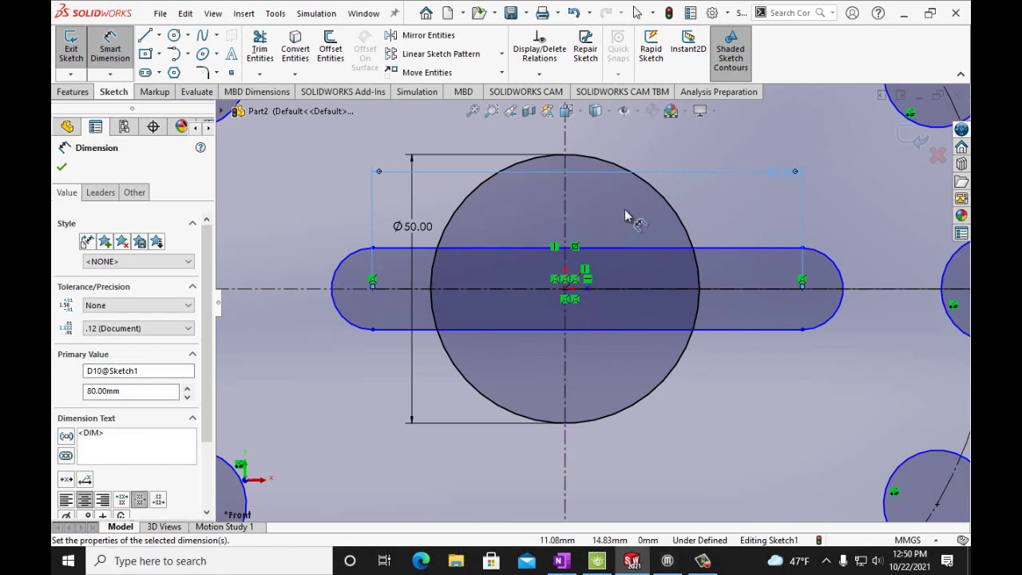
Step: Dimension the radius of the slot's left end arc as 10 mm and finish dimensioning
left_click(337, 275)
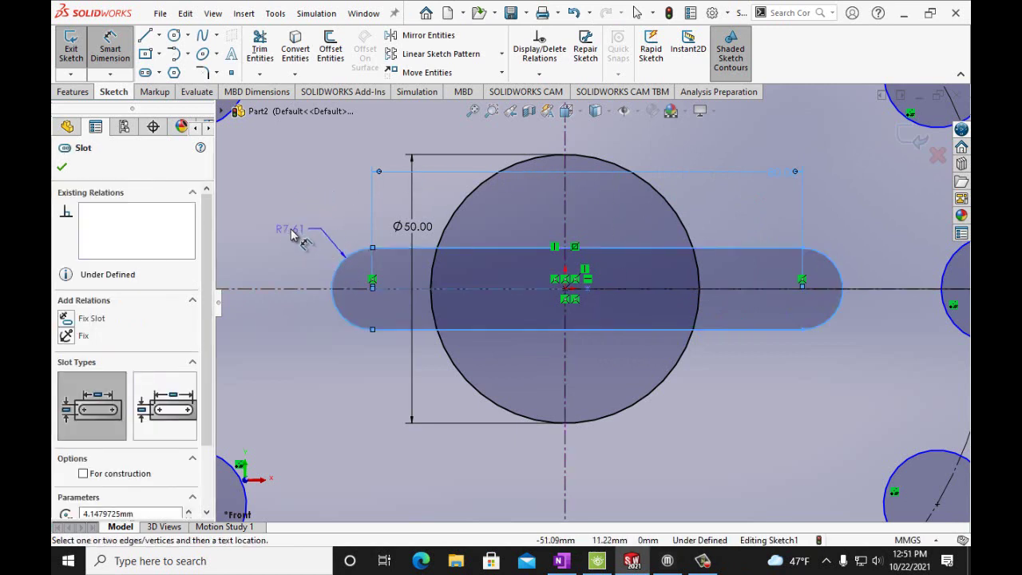
left_click(312, 253)
type("10mm")
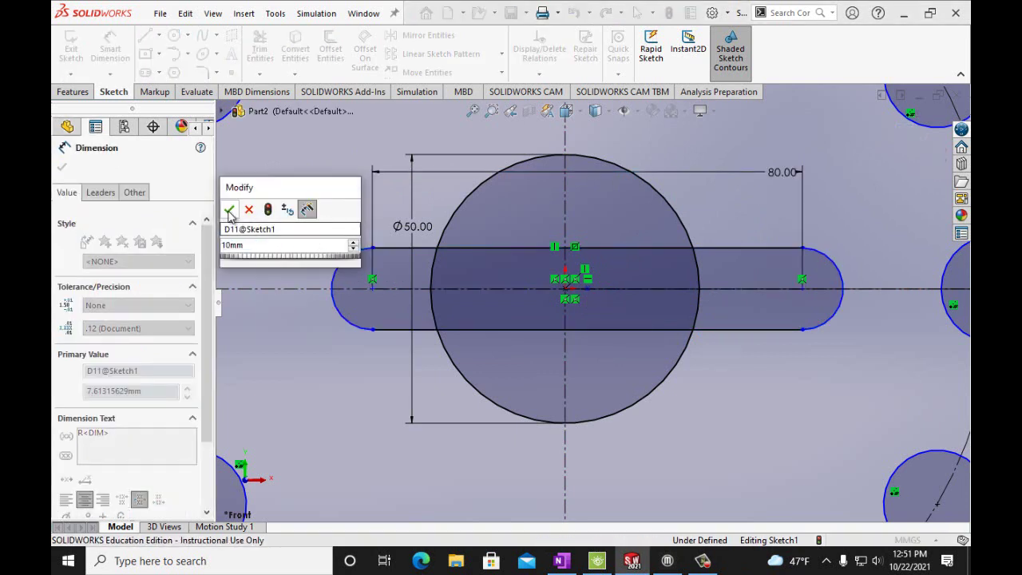
left_click(229, 209)
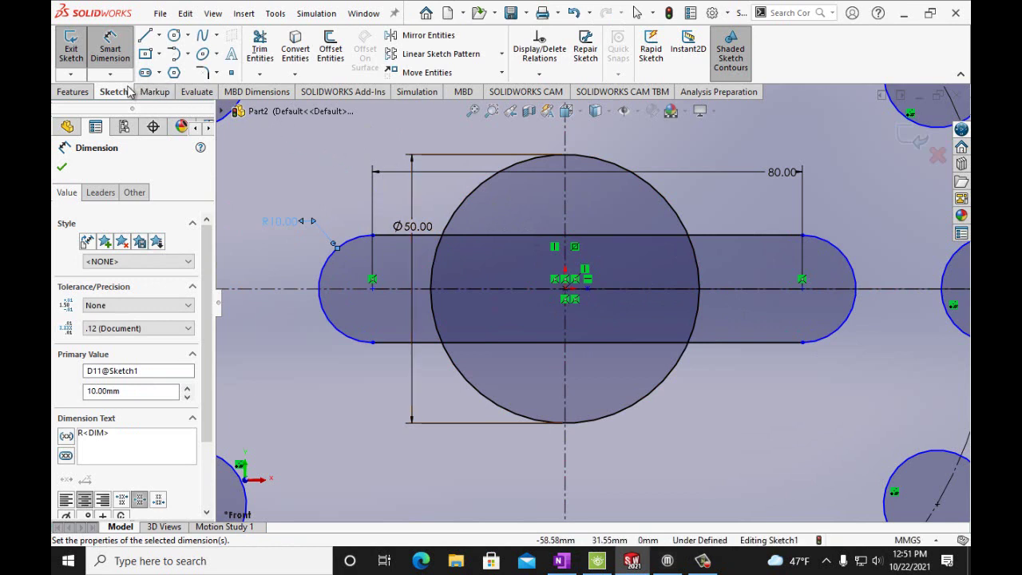
left_click(110, 50)
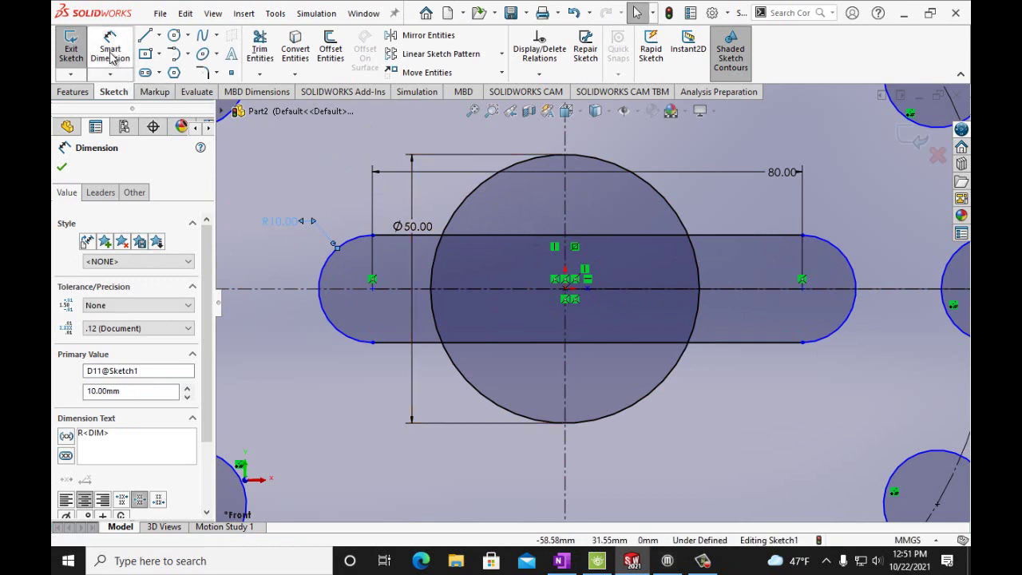
left_click(62, 169)
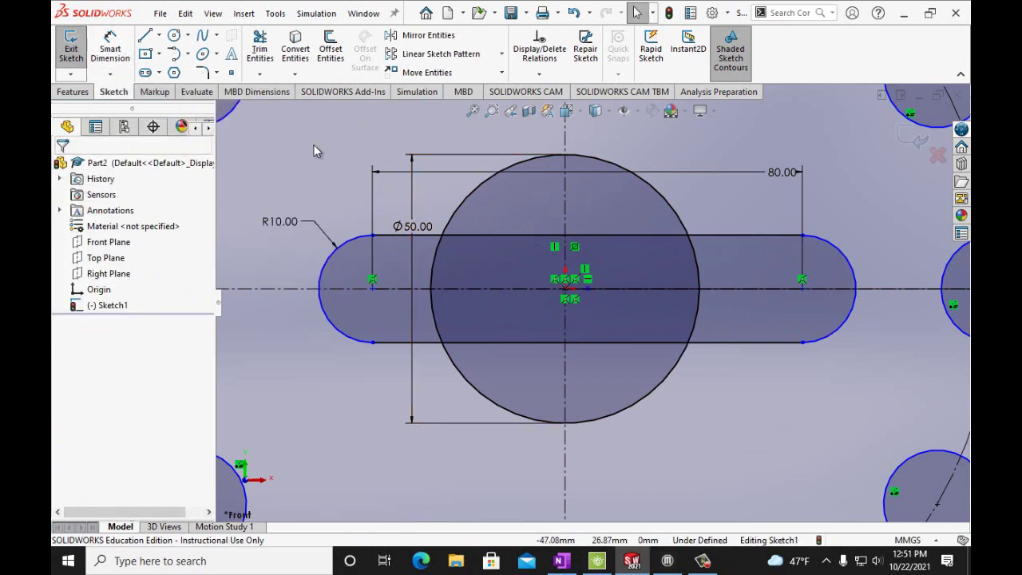
left_click(543, 76)
left_click(484, 109)
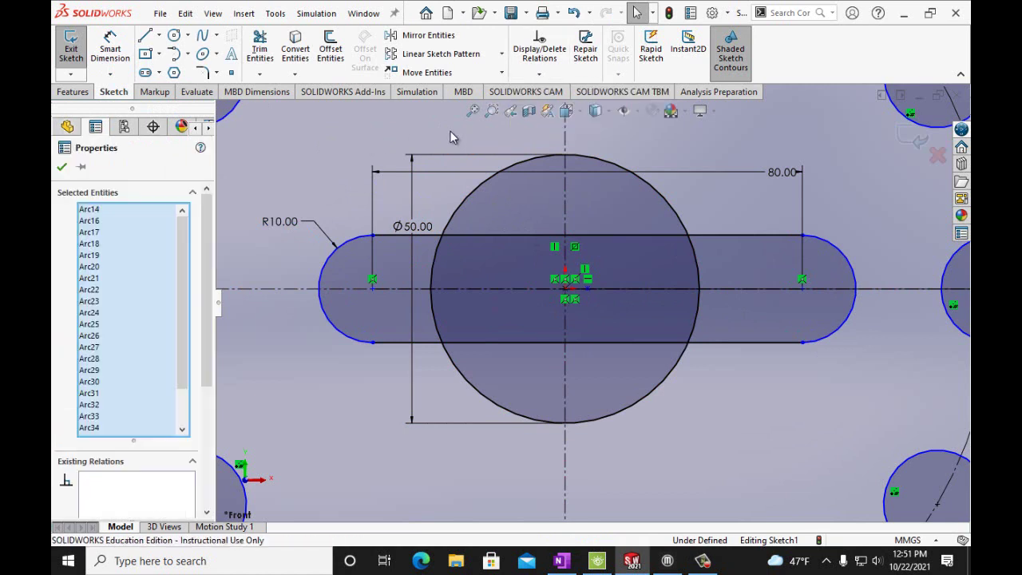
left_click(542, 74)
left_click(551, 110)
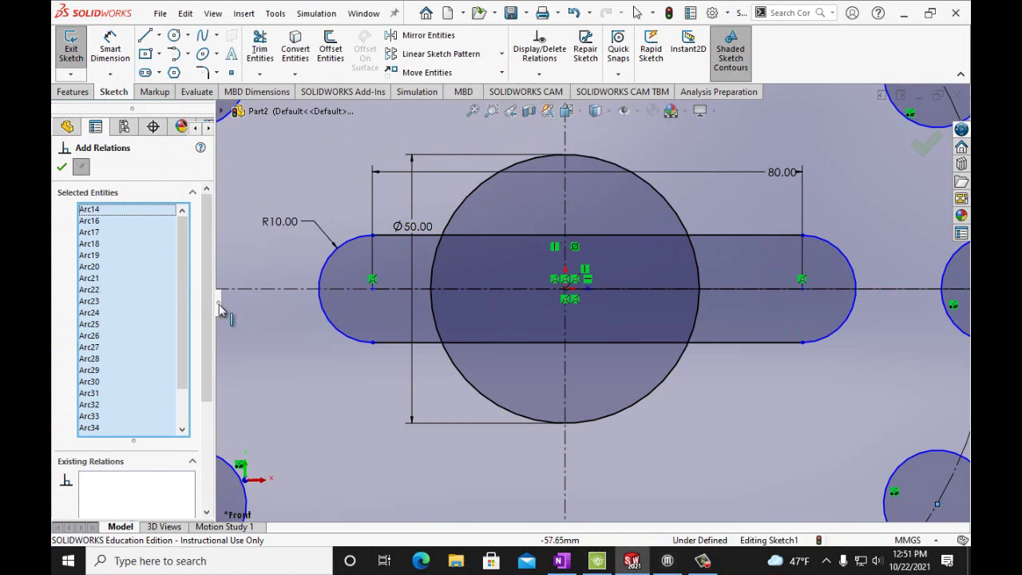
left_click(98, 431)
right_click(98, 431)
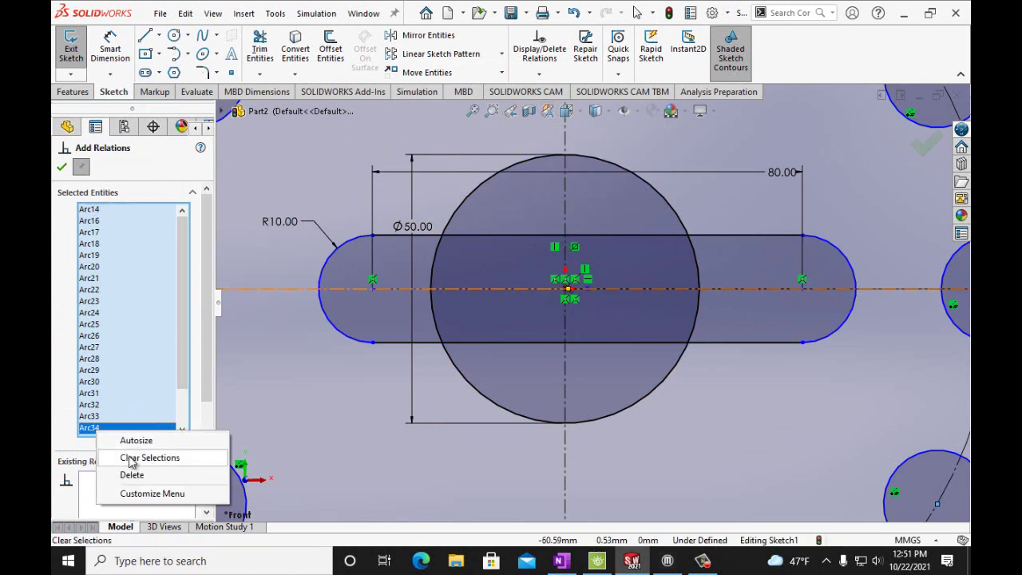
left_click(131, 474)
left_click(94, 430)
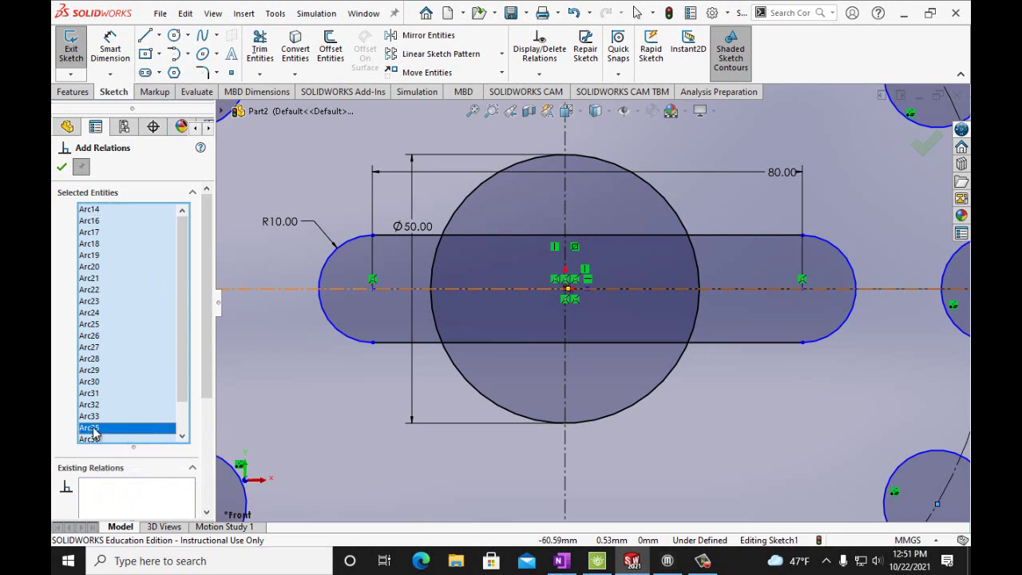
right_click(94, 430)
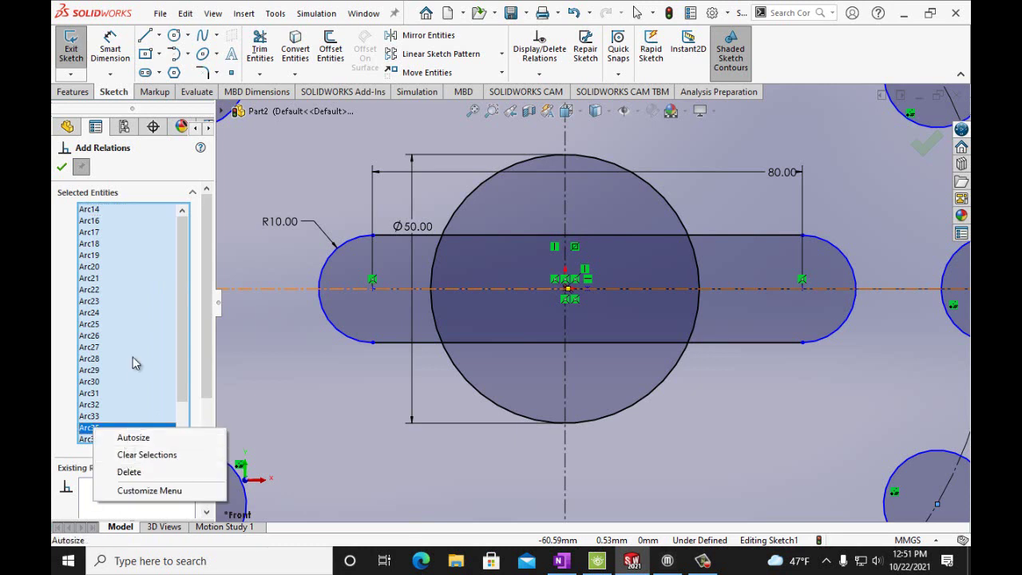
left_click(137, 182)
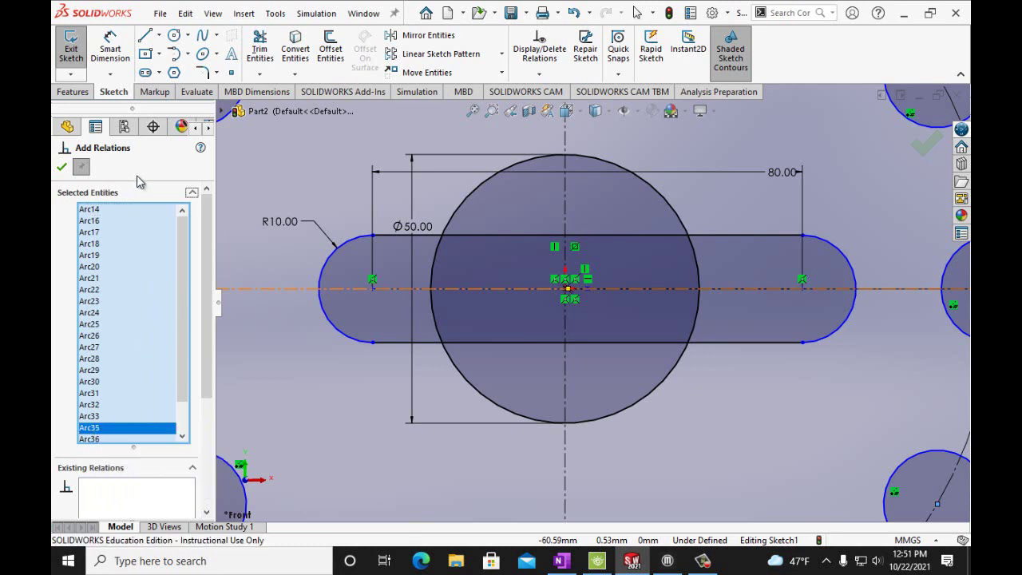
left_click(64, 168)
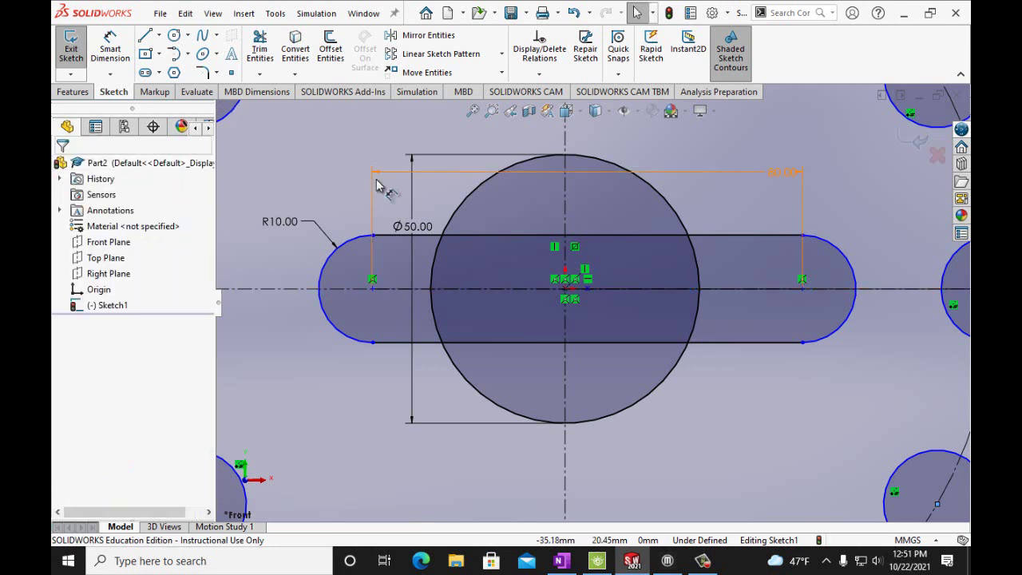
left_click(539, 73)
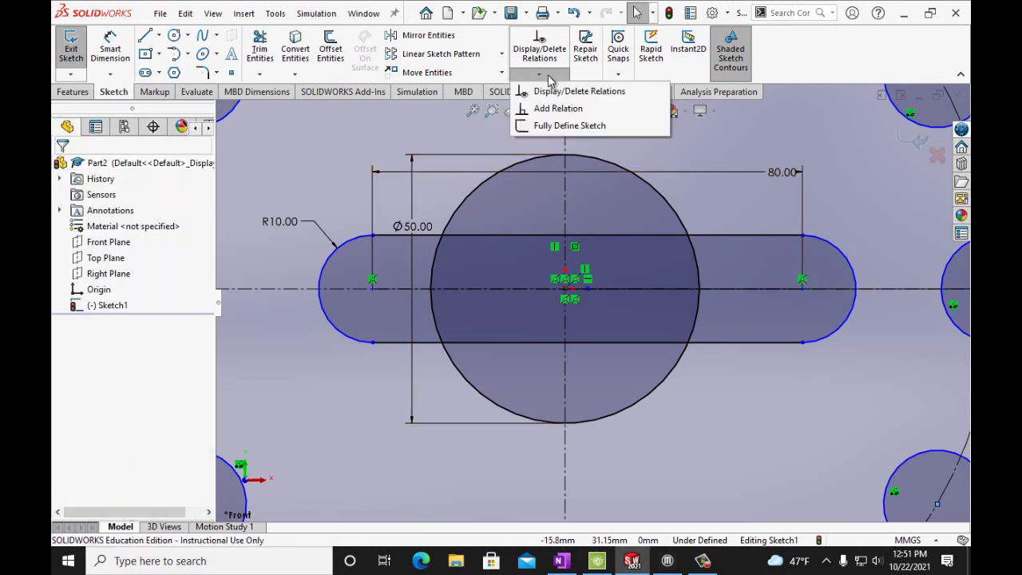
left_click(549, 109)
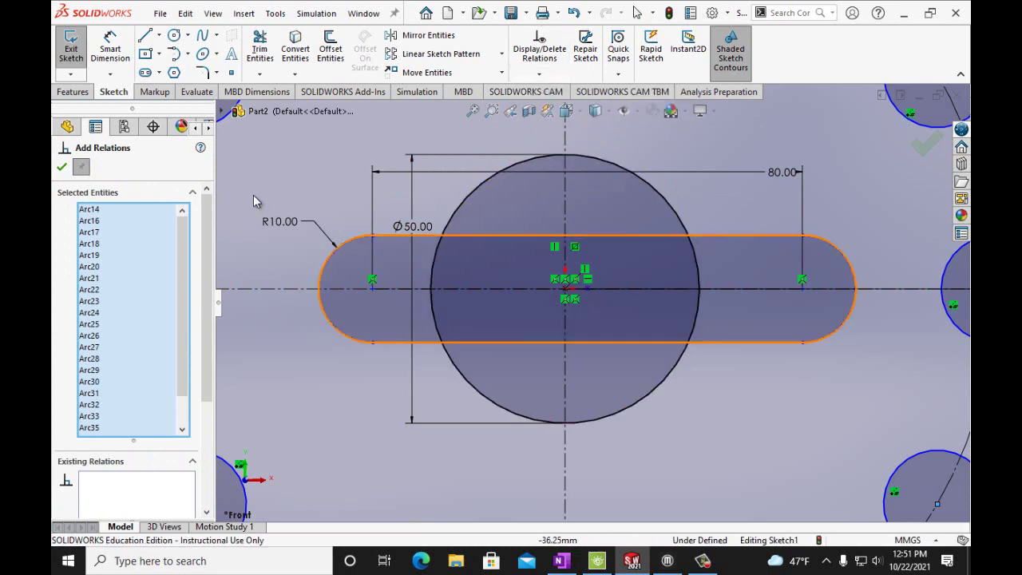
left_click(61, 166)
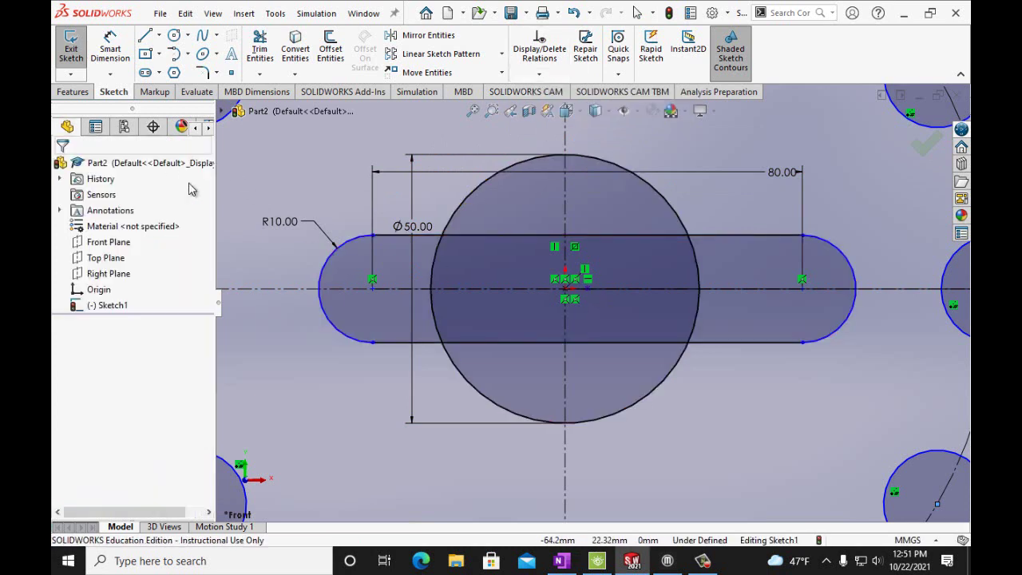
Step: Add a coincident relation between the slot's center point and the origin
left_click(588, 288)
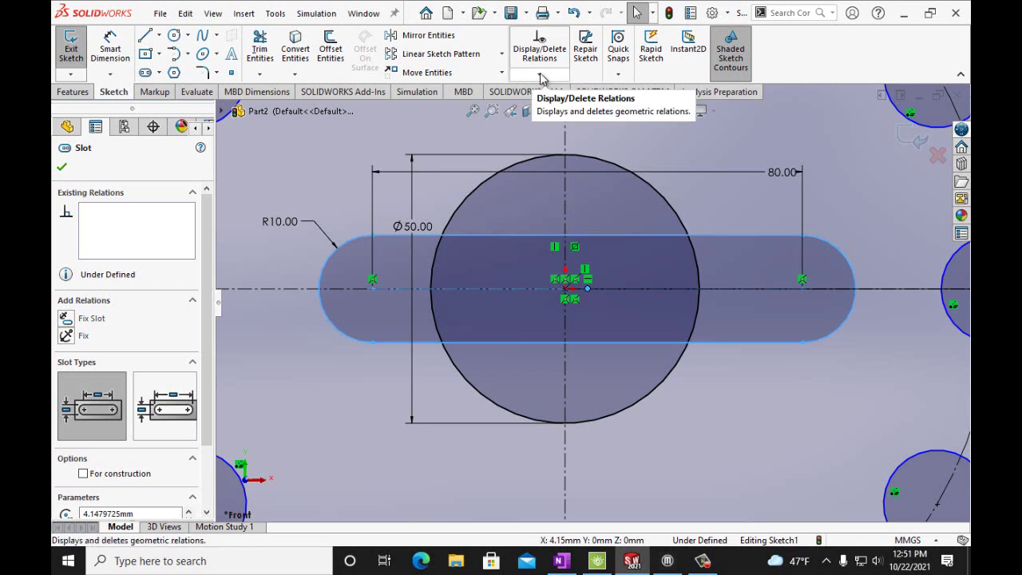
left_click(541, 76)
left_click(543, 108)
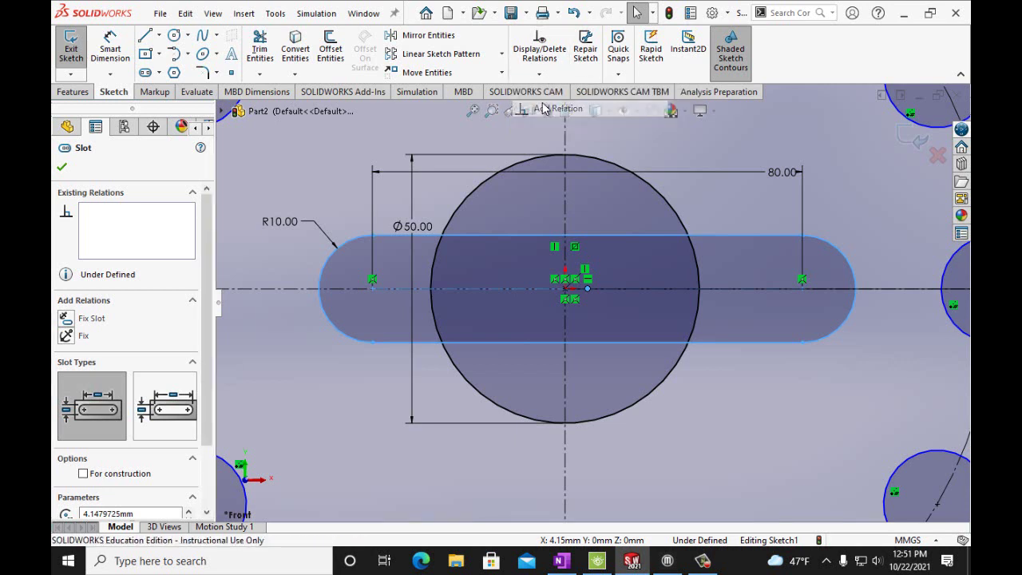
left_click(566, 290)
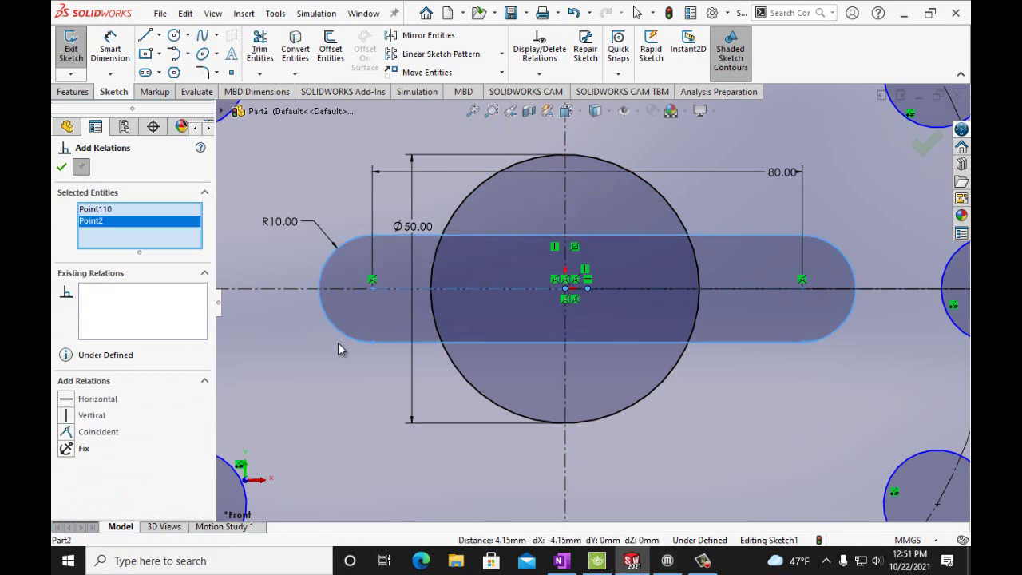
left_click(67, 434)
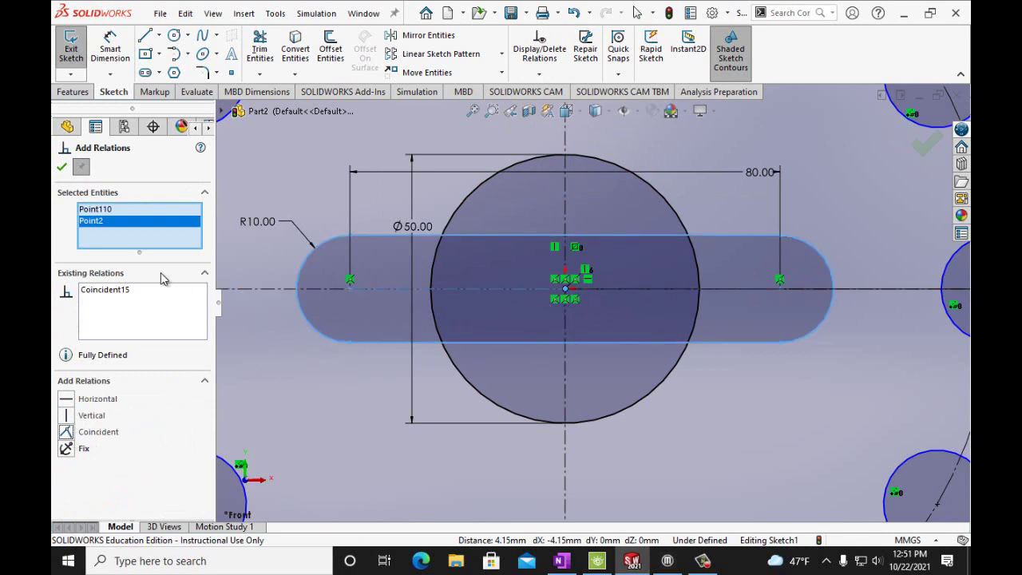
left_click(62, 166)
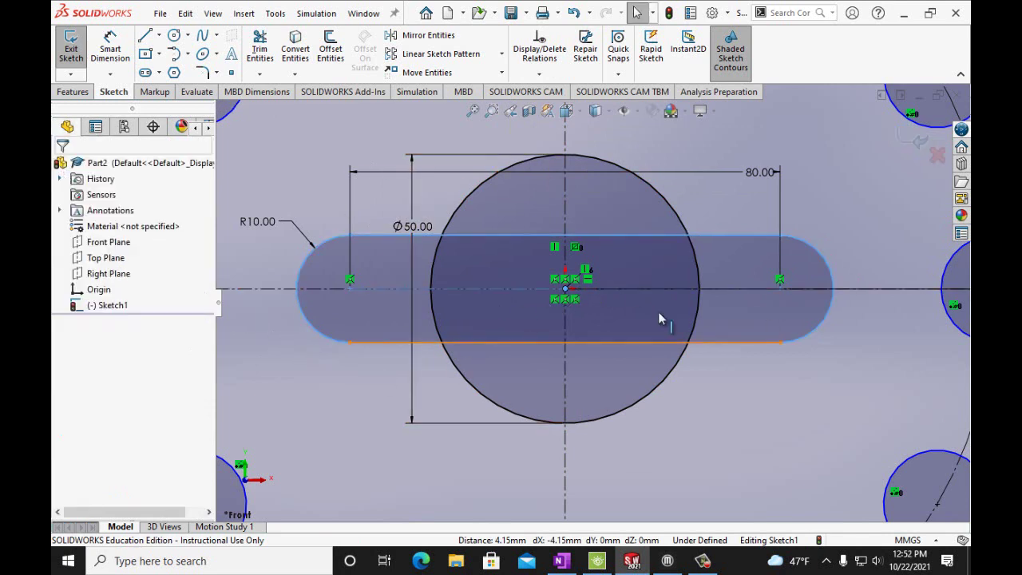
Step: Trim away the left arc of the central circle that lies inside the slot, using Trim to closest
key("f")
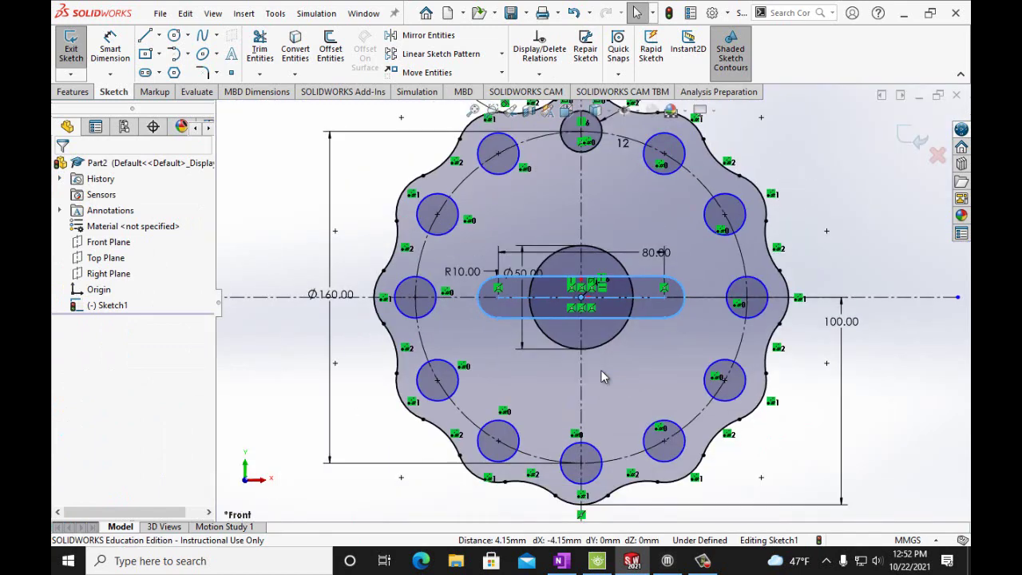
scroll(603, 377, "up", 5)
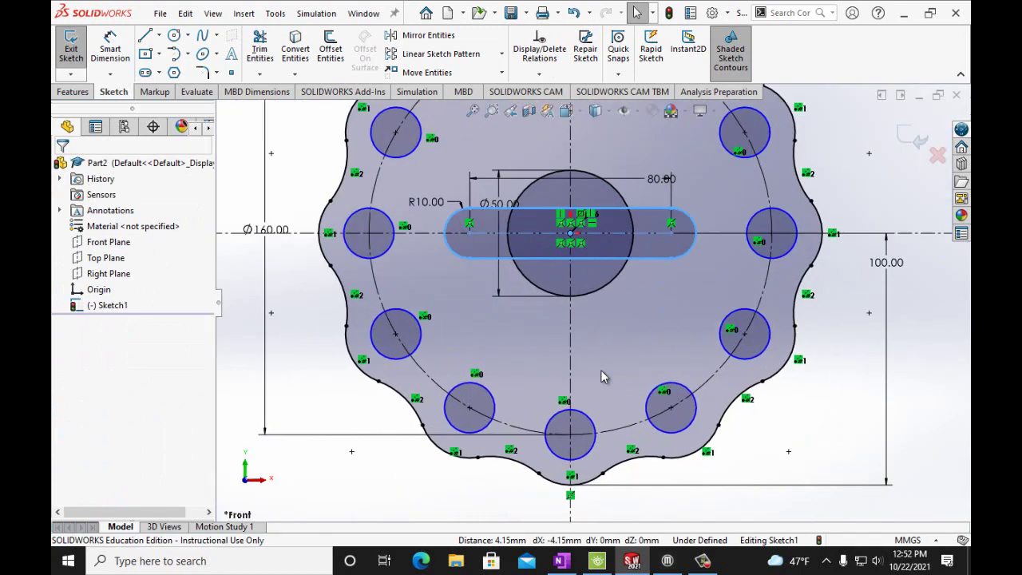
scroll(551, 192, "up", 2)
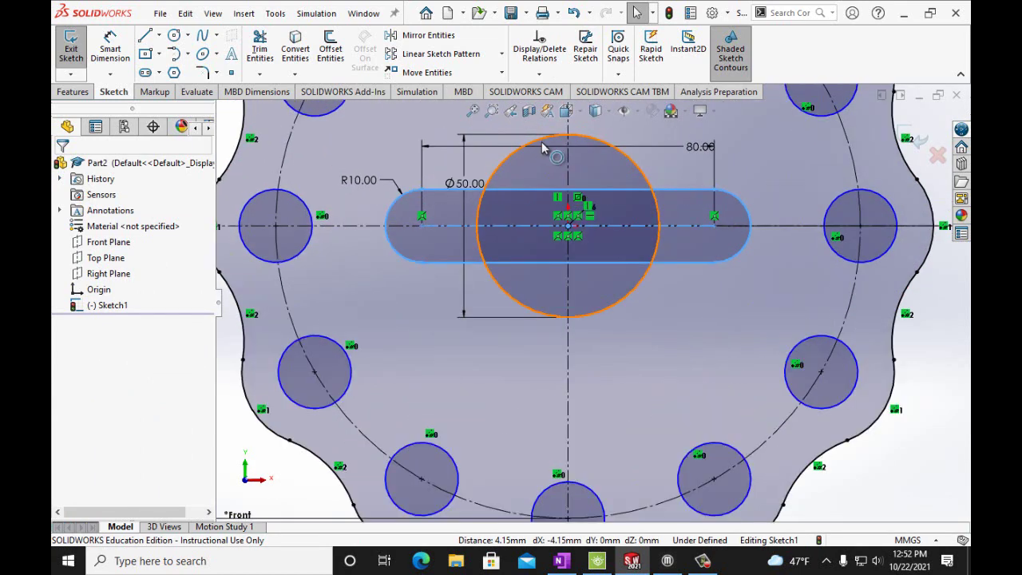
left_click(261, 52)
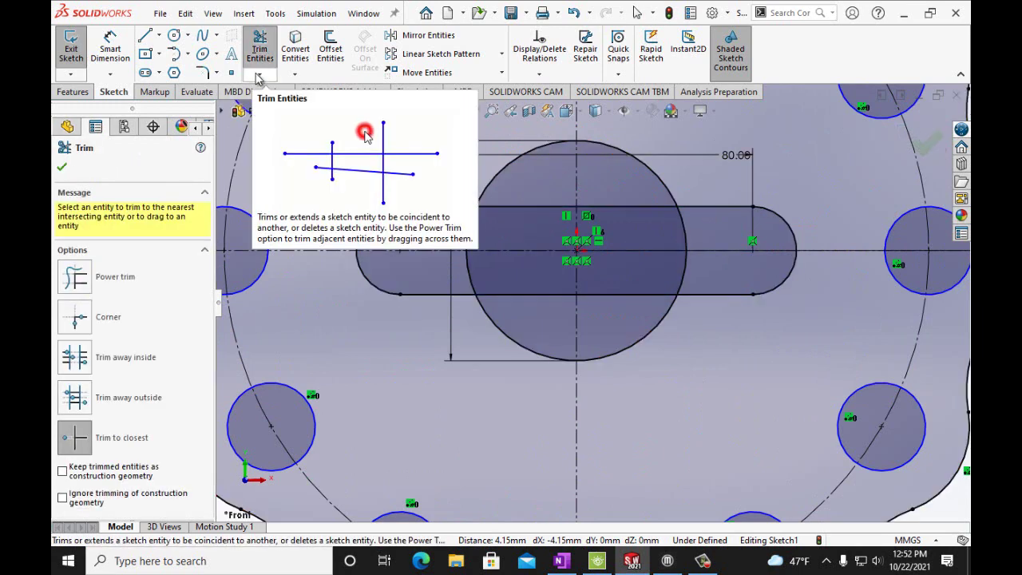
left_click(259, 73)
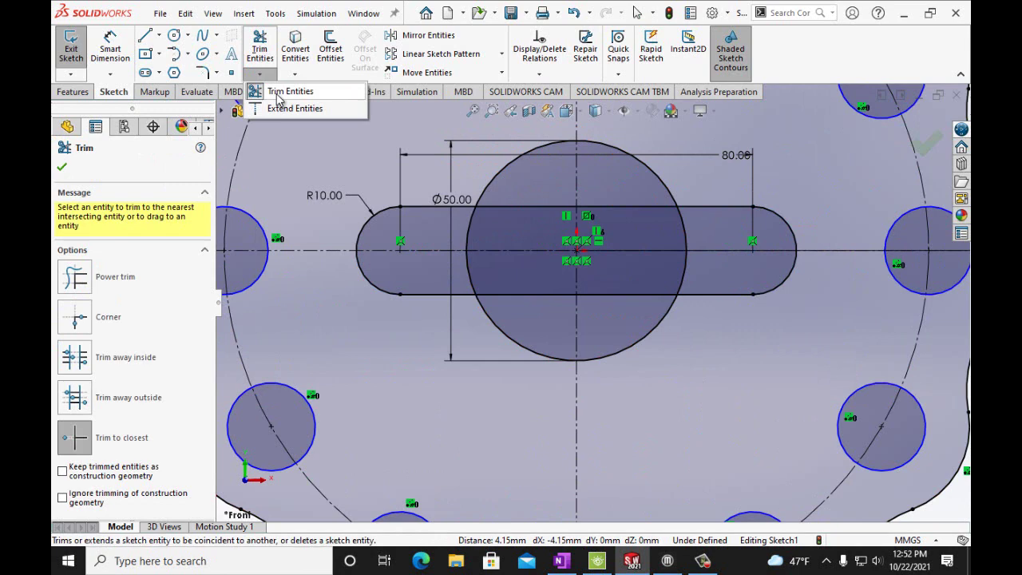
left_click(468, 236)
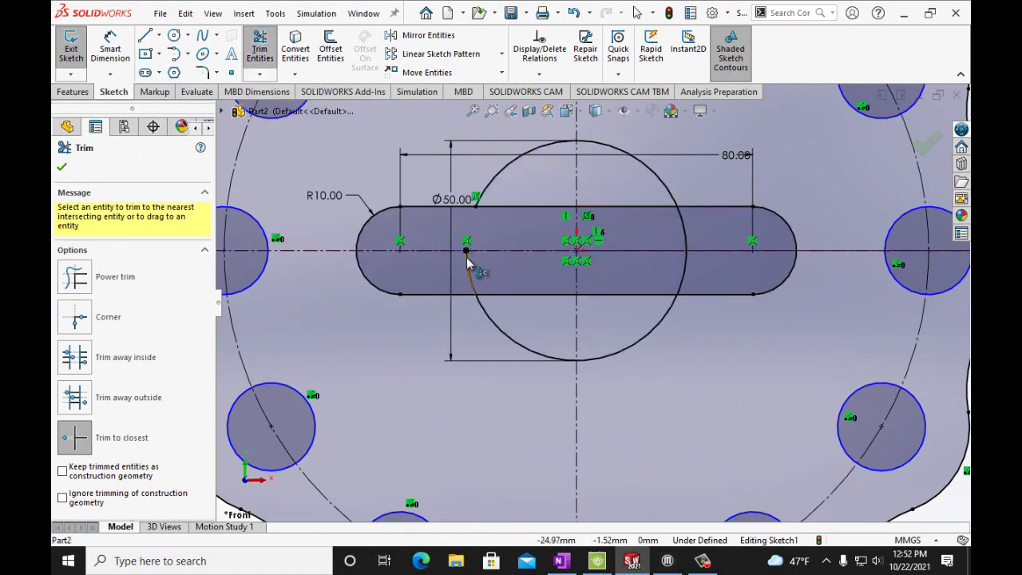
Step: Trim the slot's upper and lower straight edges inside the central circle, accepting that the slot entity is destroyed
left_click(506, 211)
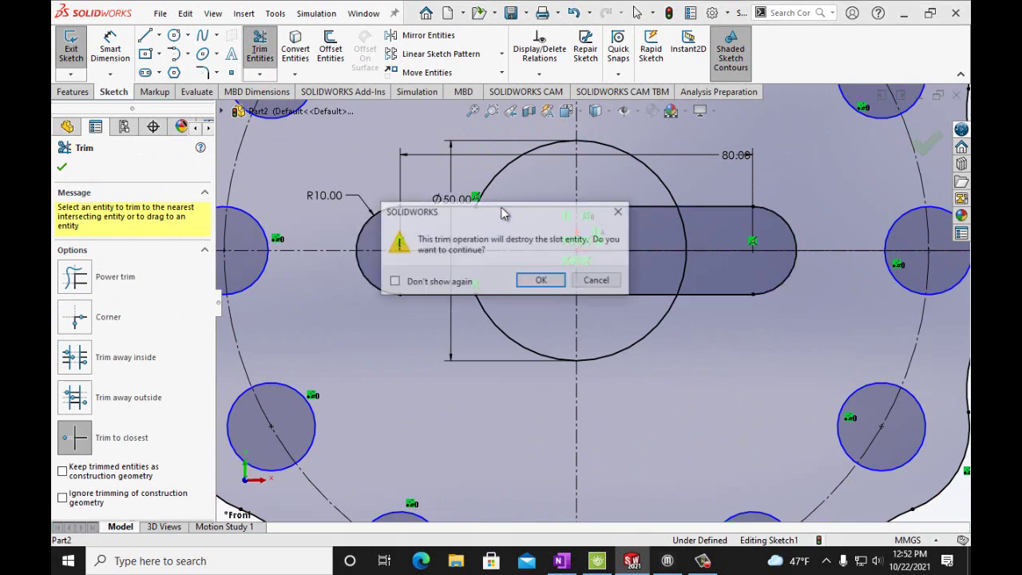
left_click(538, 280)
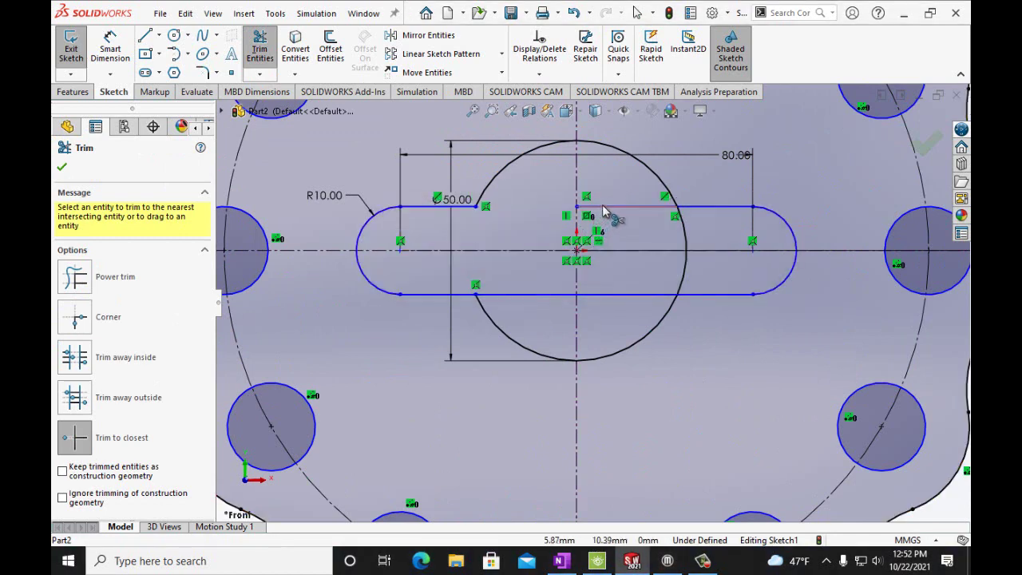
left_click(612, 295)
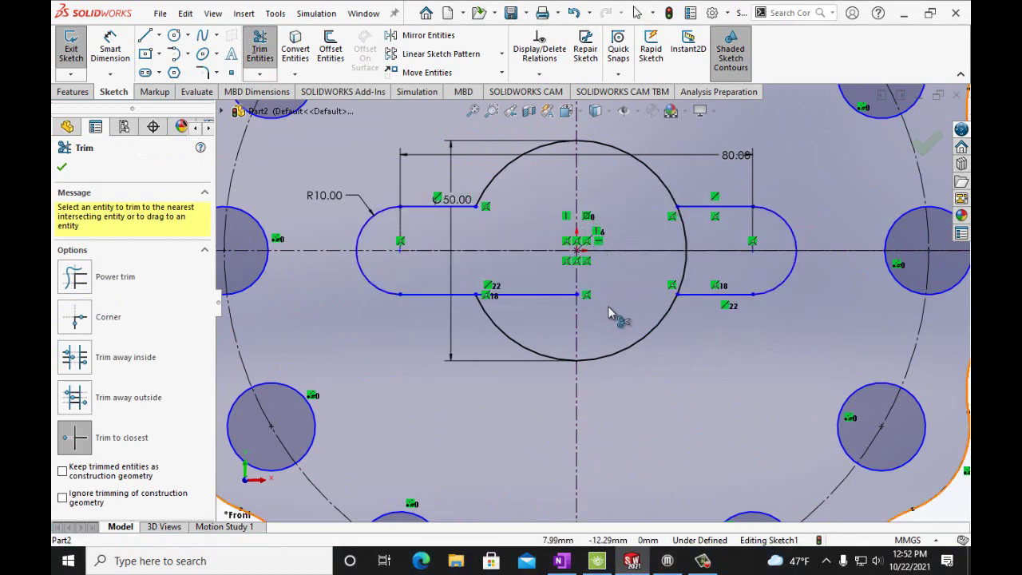
left_click(549, 297)
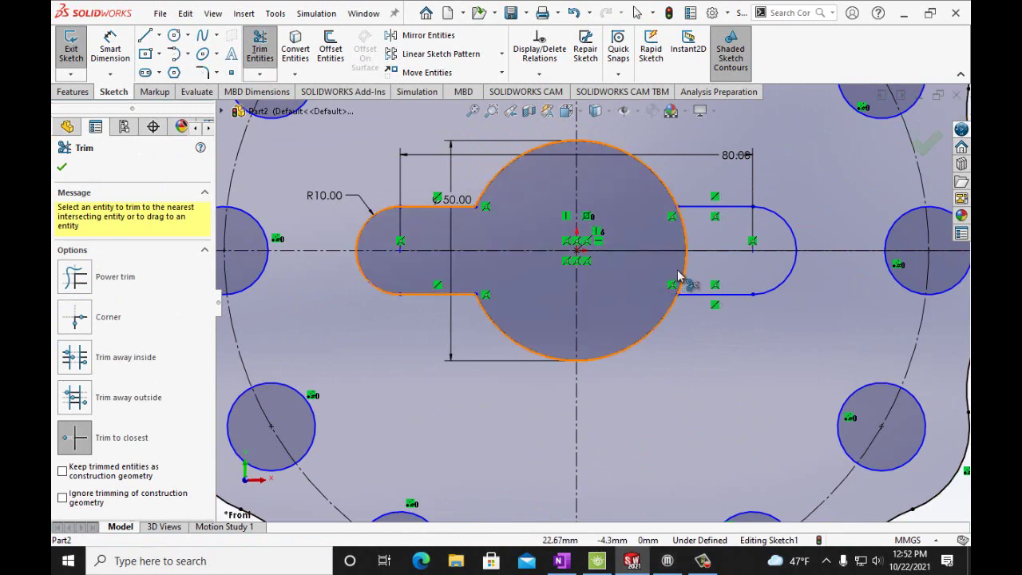
Step: Trim away the right arc of the central circle inside the slot and finish trimming
left_click(684, 276)
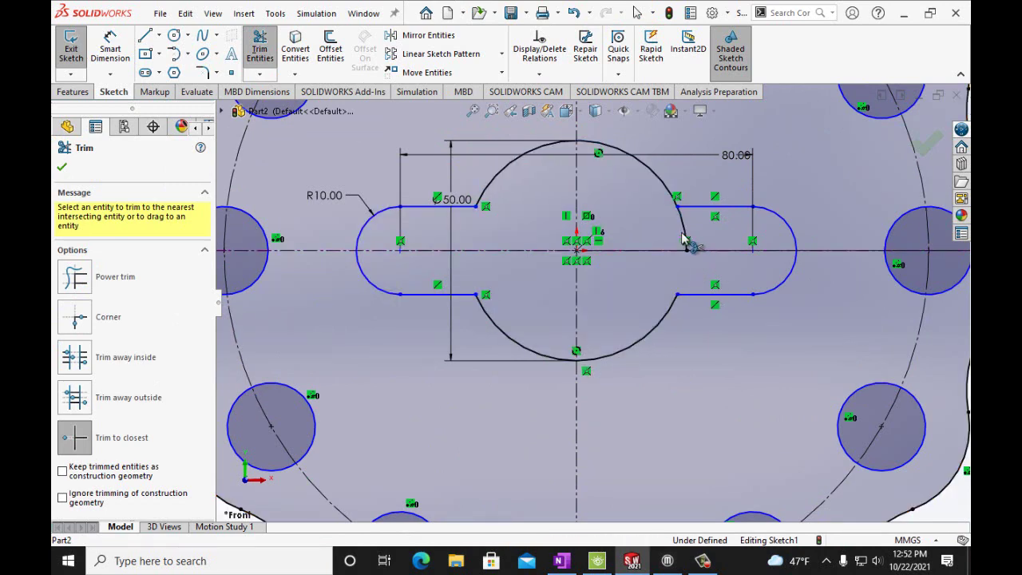
key("f")
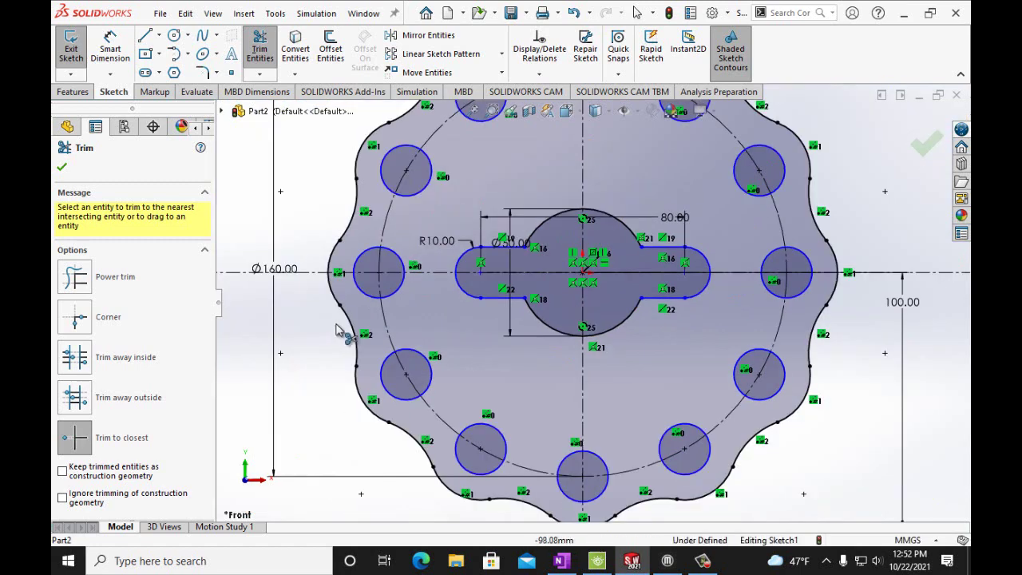
key("z")
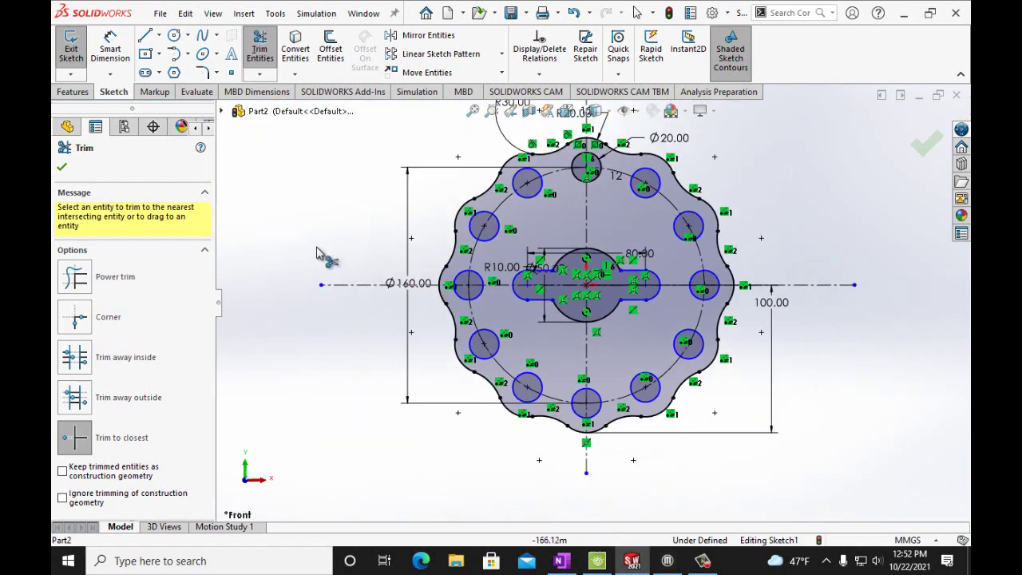
left_click(62, 167)
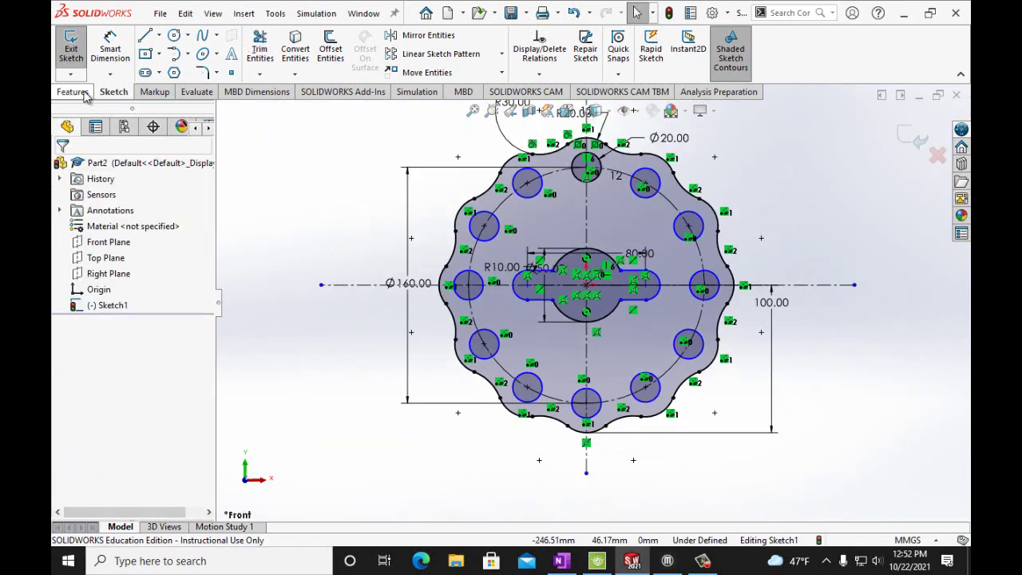
Step: Extrude the gasket sketch as a blind boss 7.5 mm deep, checking the thickness of Figure P2-16 in OneNote
left_click(85, 95)
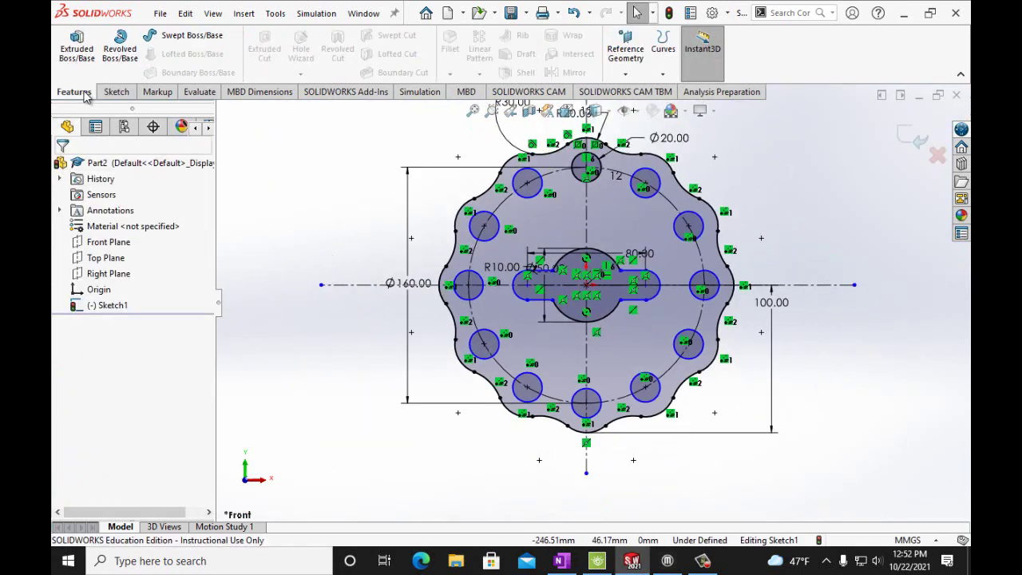
left_click(77, 50)
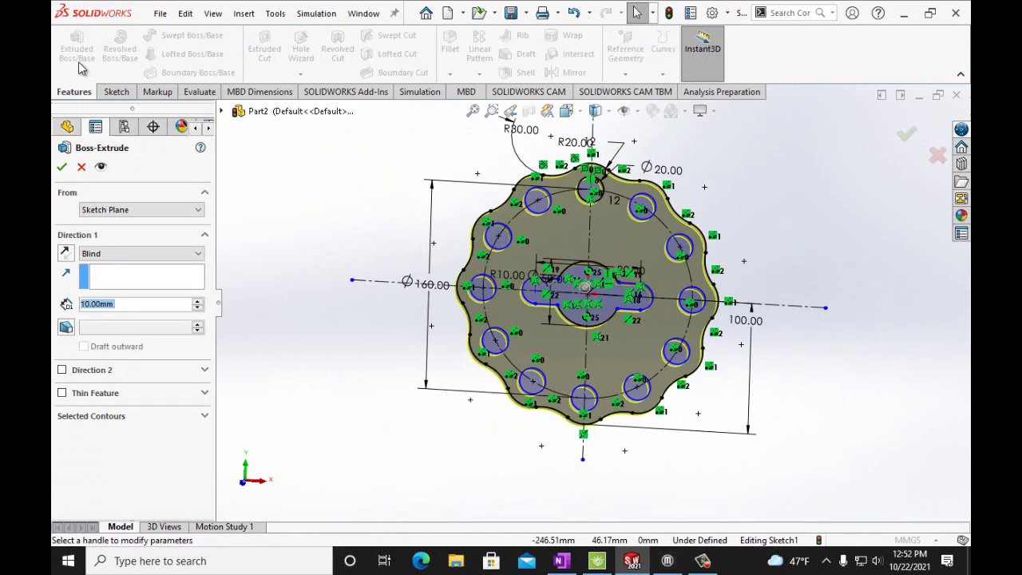
left_click(561, 560)
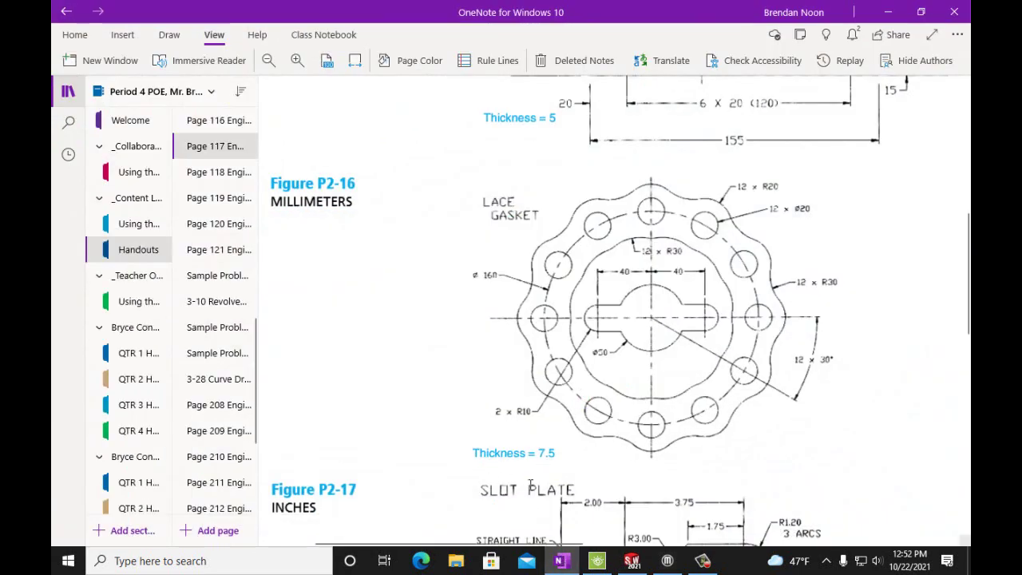
mouse_move(557, 566)
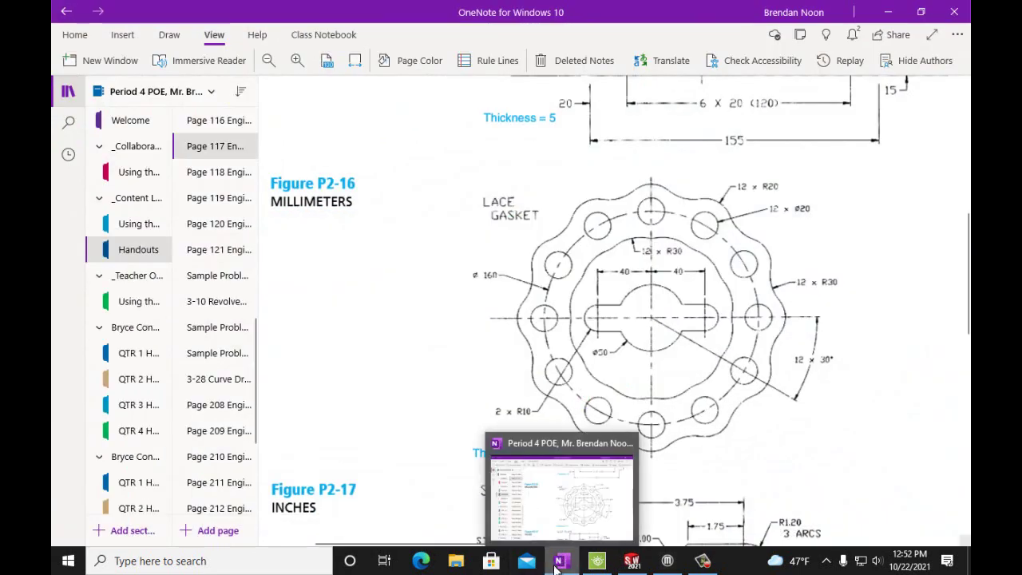
left_click(551, 495)
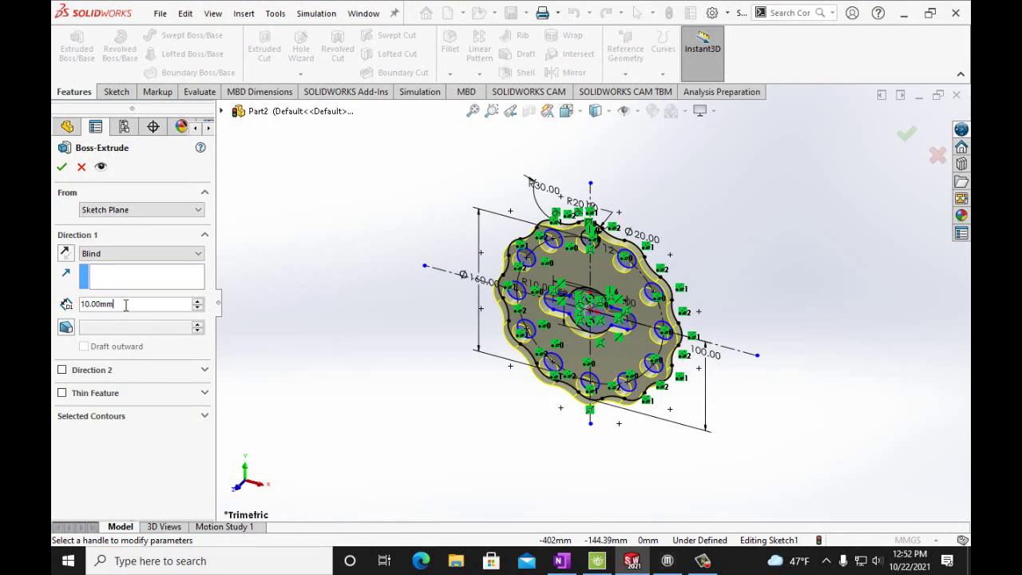
key("BackSpace")
key("BackSpace")
key("BackSpace")
key("BackSpace")
key("BackSpace")
key("BackSpace")
key("BackSpace")
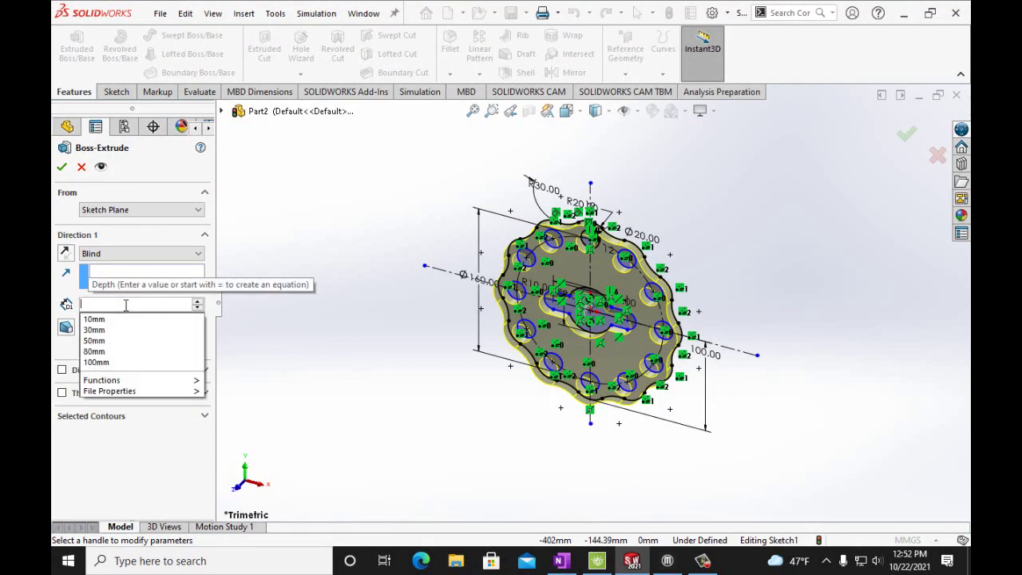
type("7.5")
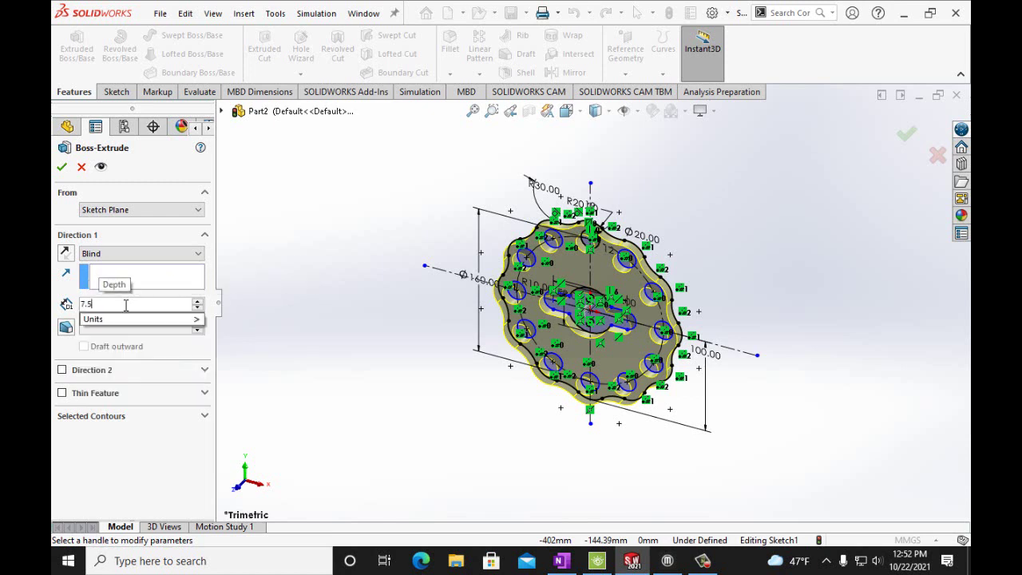
key("Return")
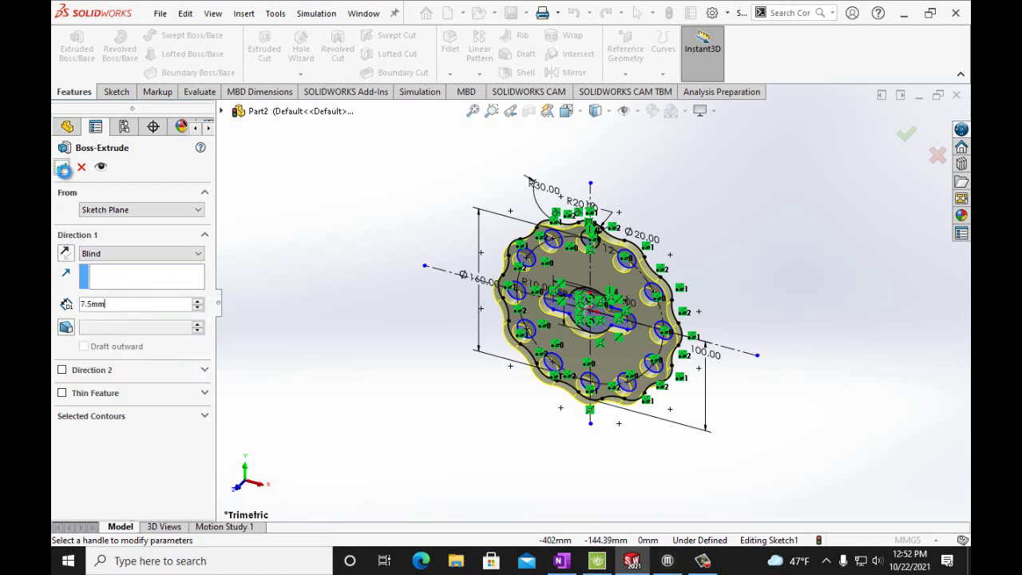
left_click(62, 166)
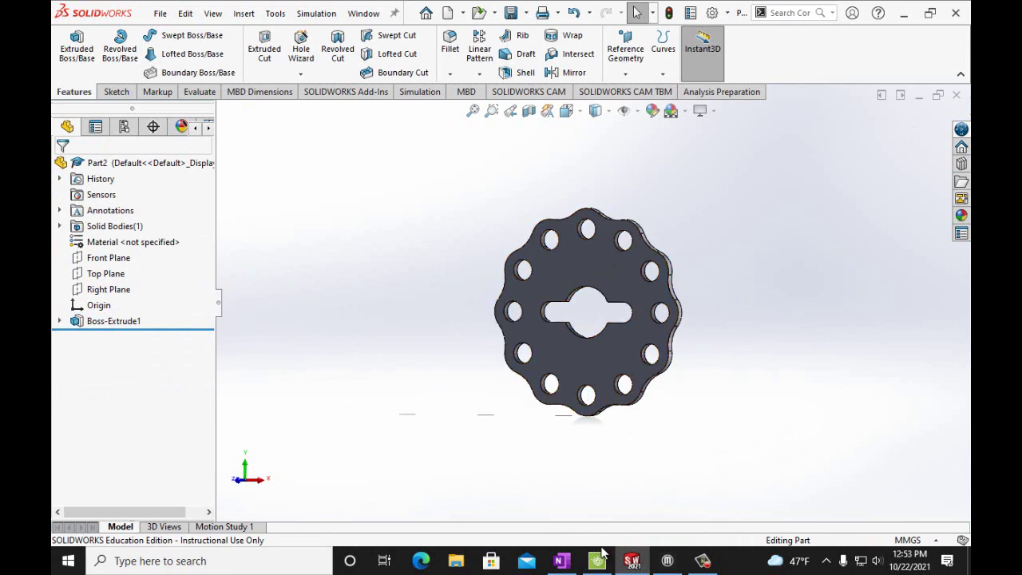
Step: Compare the part with Figure P2-16 in OneNote and return to SOLIDWORKS to view the gasket from the front
left_click(561, 561)
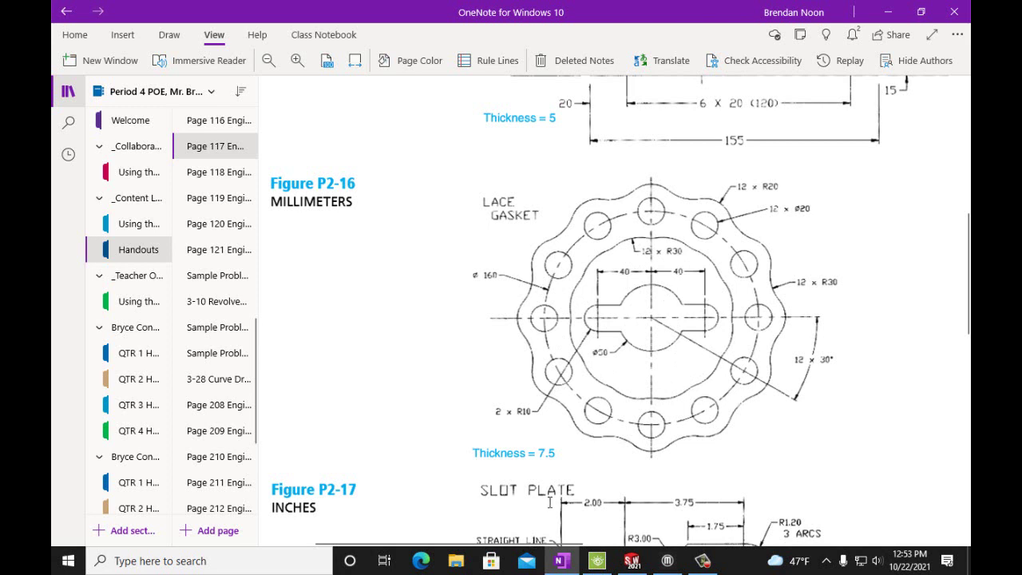
mouse_move(631, 562)
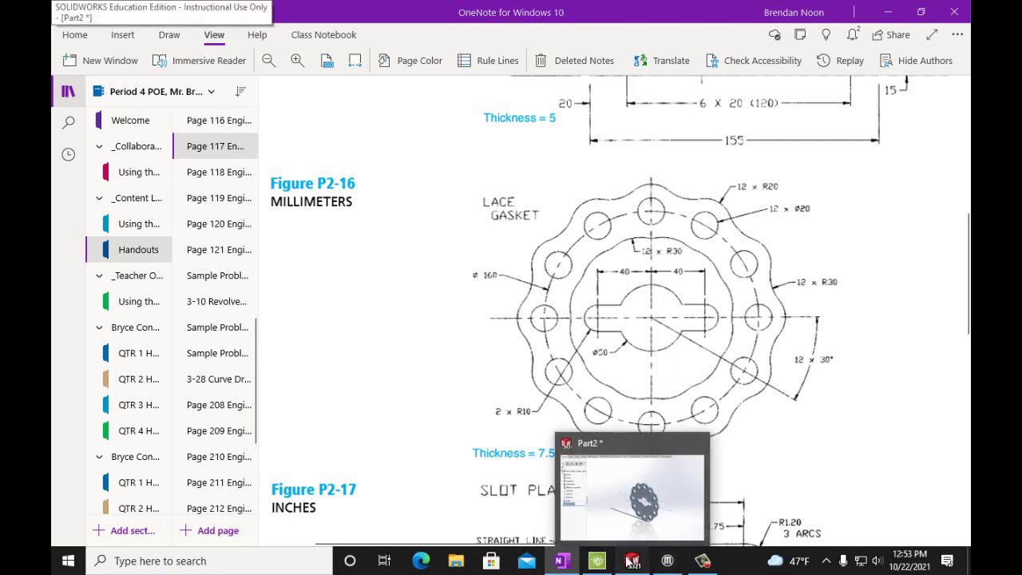
left_click(632, 562)
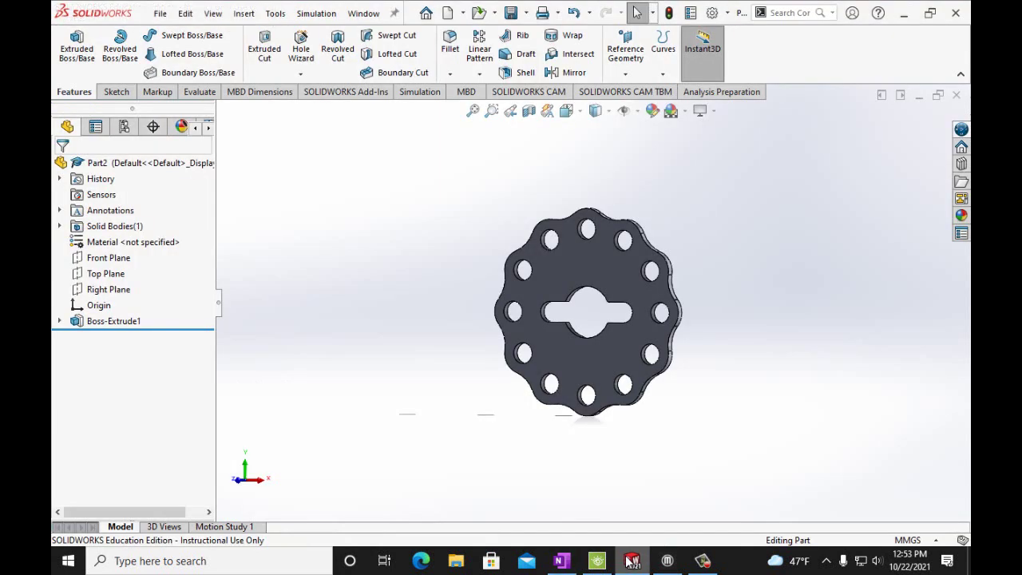
left_click(566, 110)
left_click(584, 175)
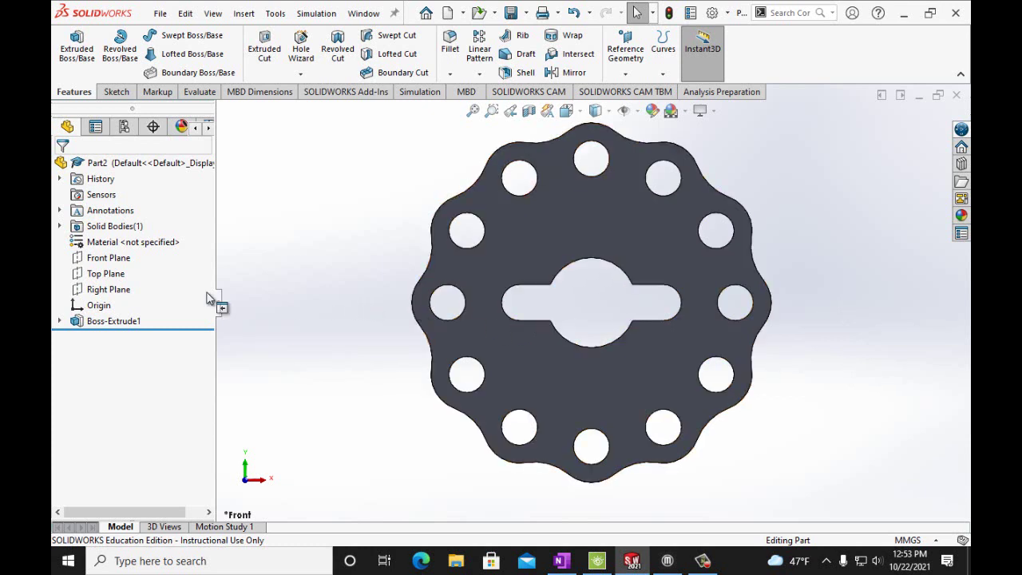
Step: Start a sketch on the gasket's front face and draw a centerpoint arc of about 20 mm radius and 18.5° below the topmost hole, centred on it
left_click(547, 388)
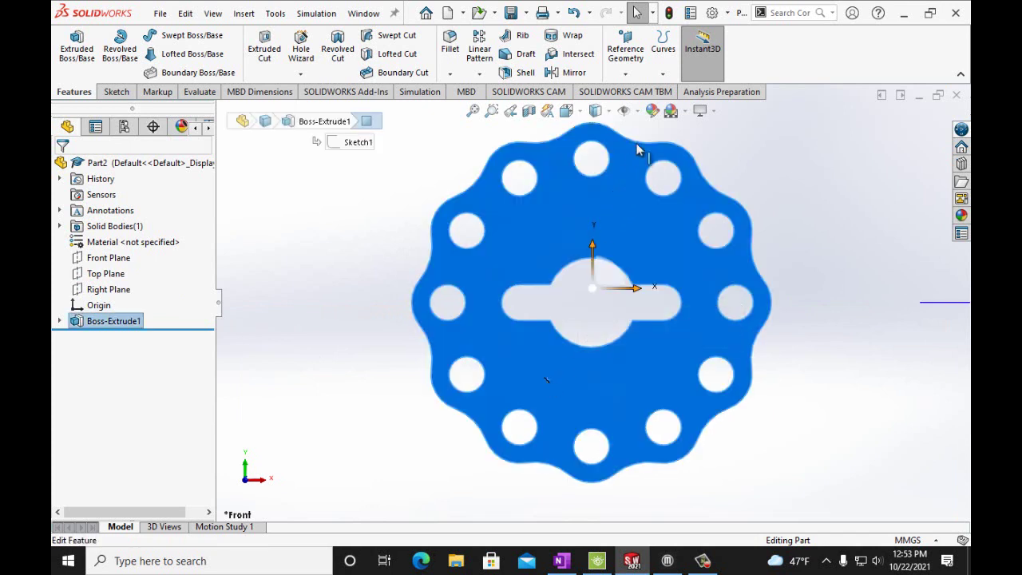
scroll(613, 159, "down", 5)
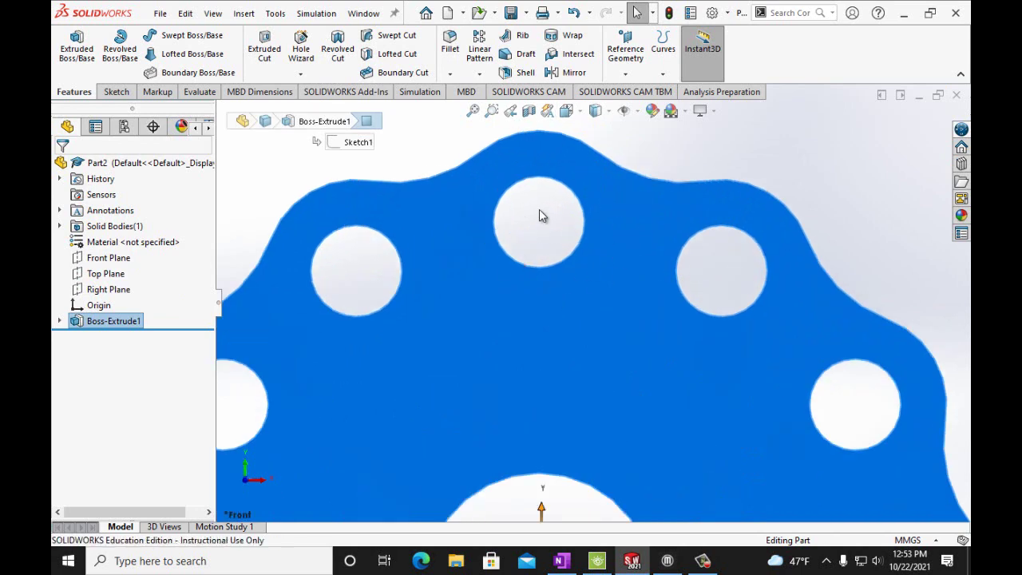
left_click(118, 93)
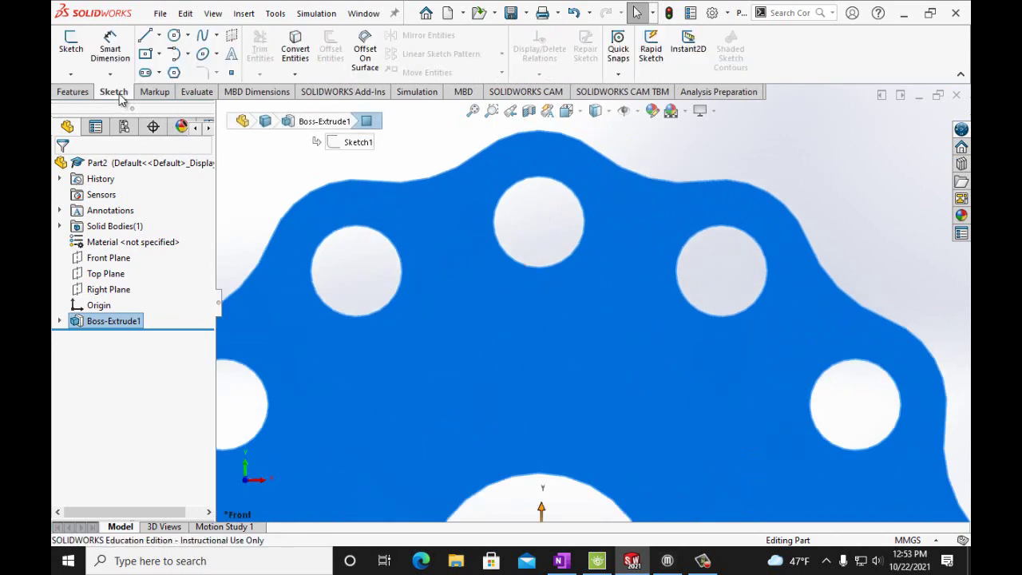
left_click(186, 54)
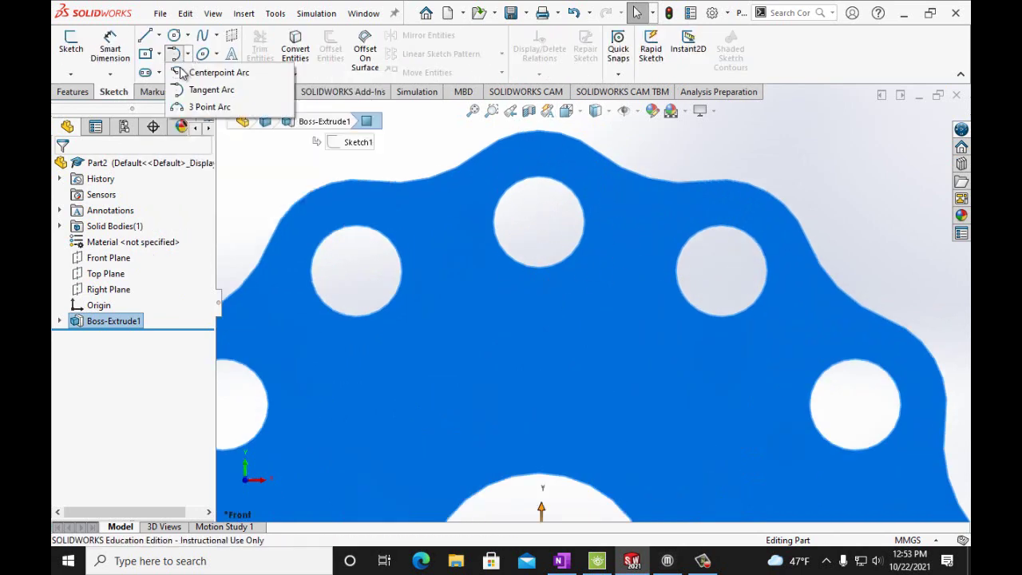
left_click(179, 73)
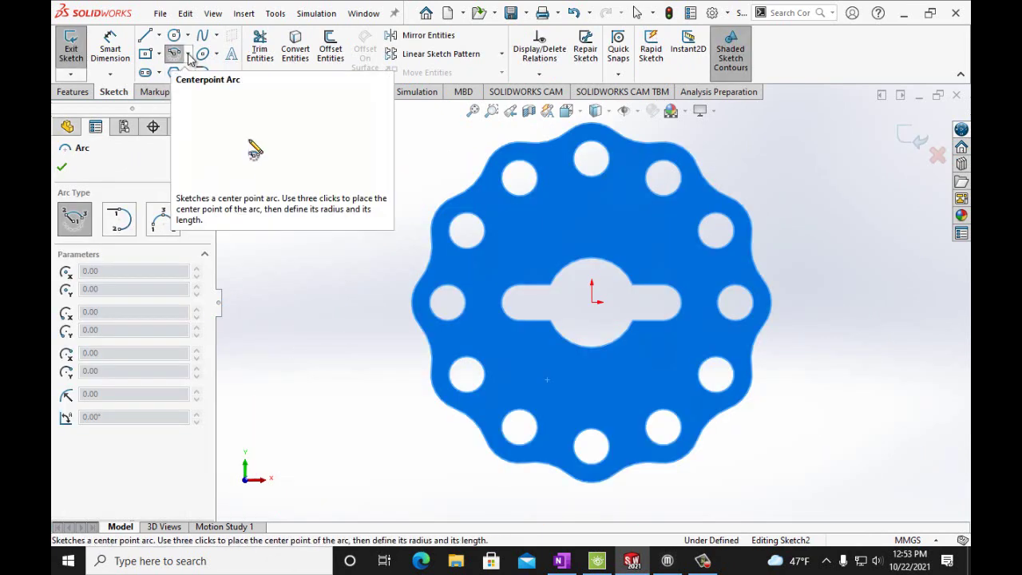
scroll(593, 203, "down", 3)
scroll(595, 163, "down", 2)
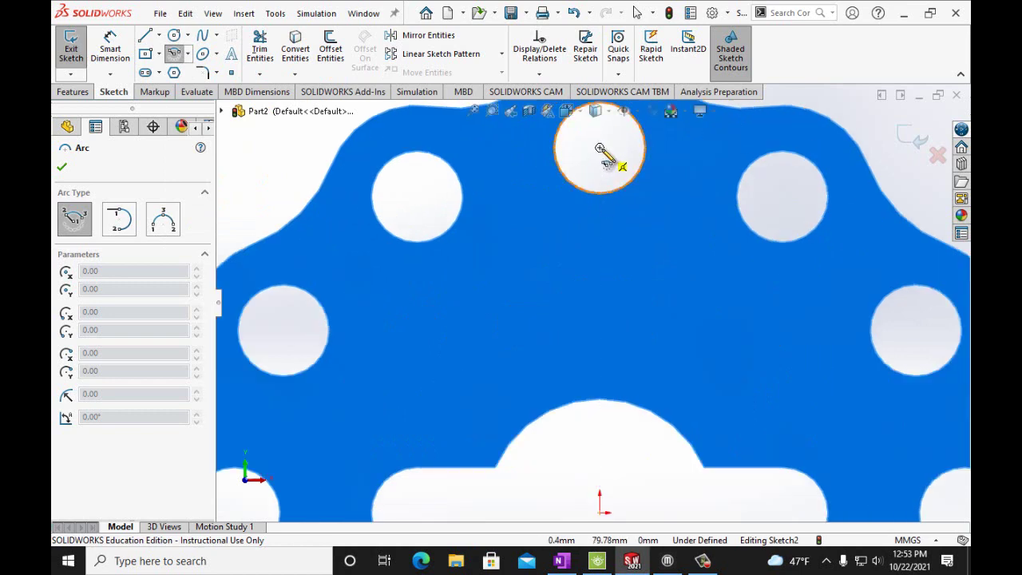
scroll(599, 152, "up", 2)
scroll(598, 192, "up", 1)
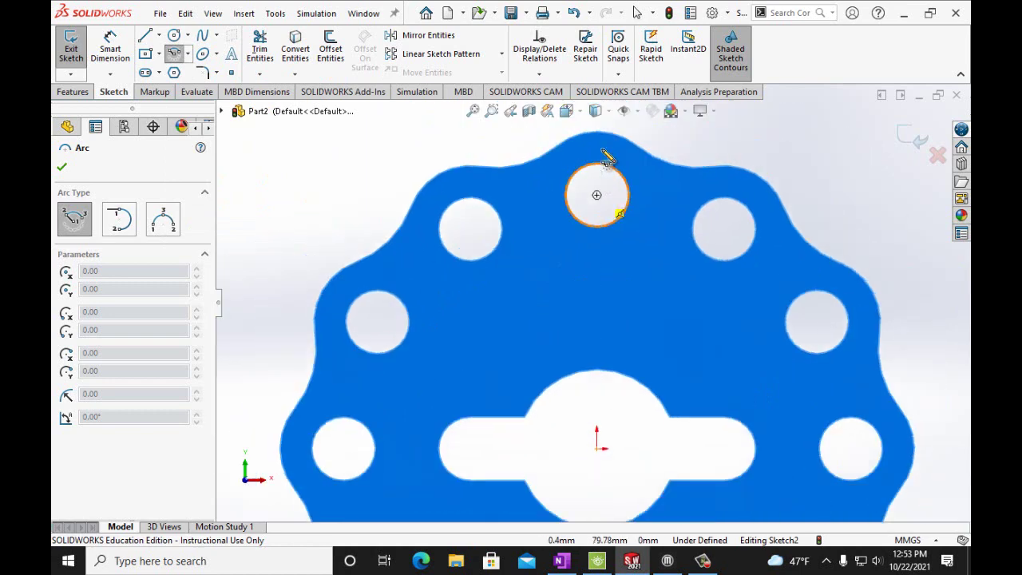
left_click(597, 196)
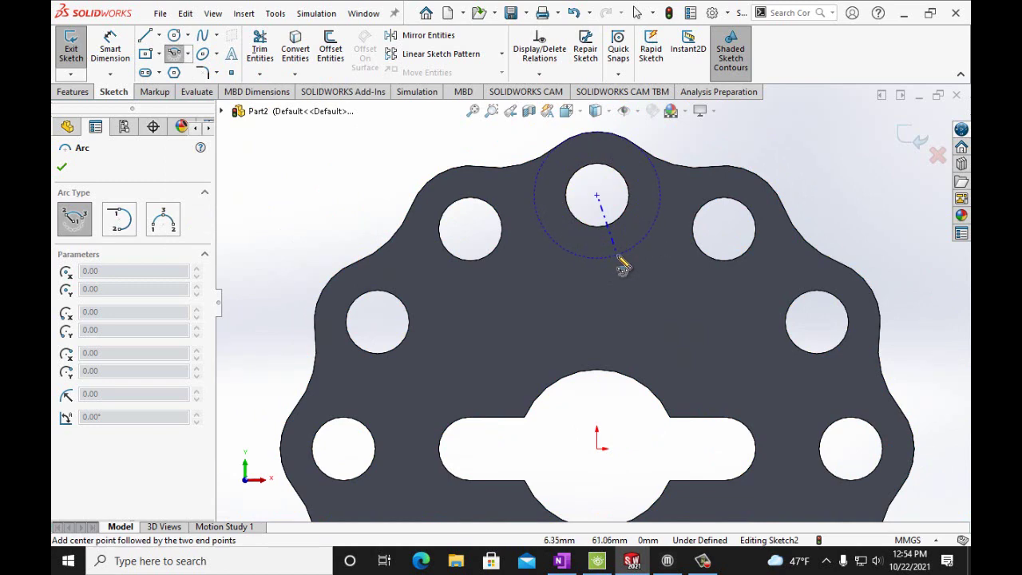
left_click(622, 264)
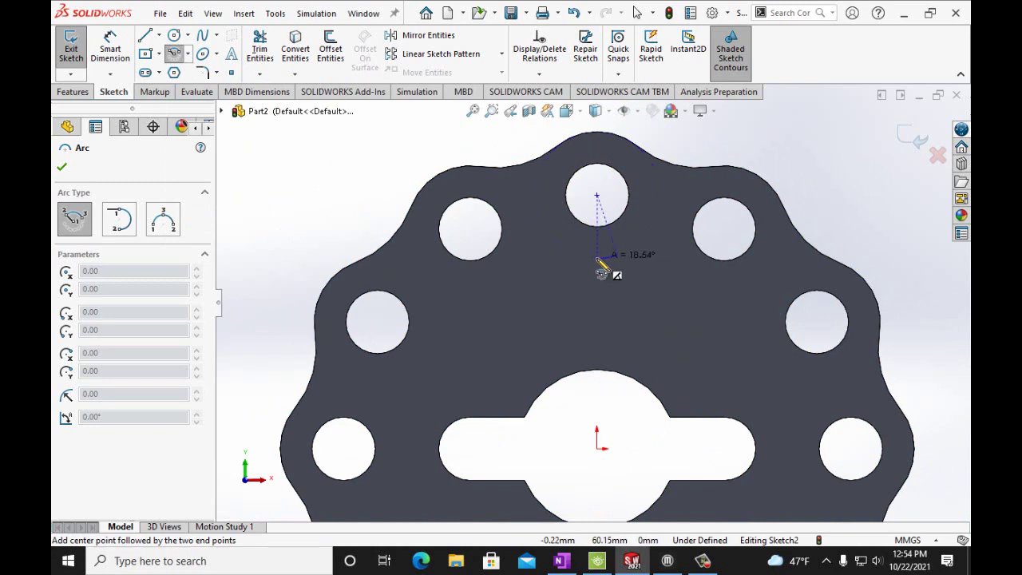
left_click(600, 265)
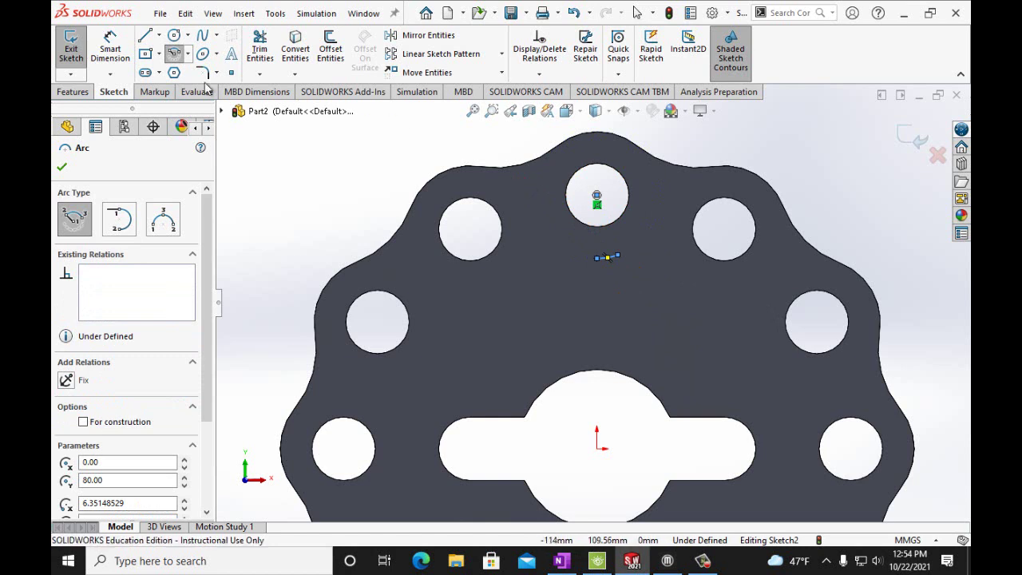
Step: Draw a vertical construction line about 35 mm long from the topmost hole's centre down through the arc's endpoint
left_click(159, 35)
left_click(151, 75)
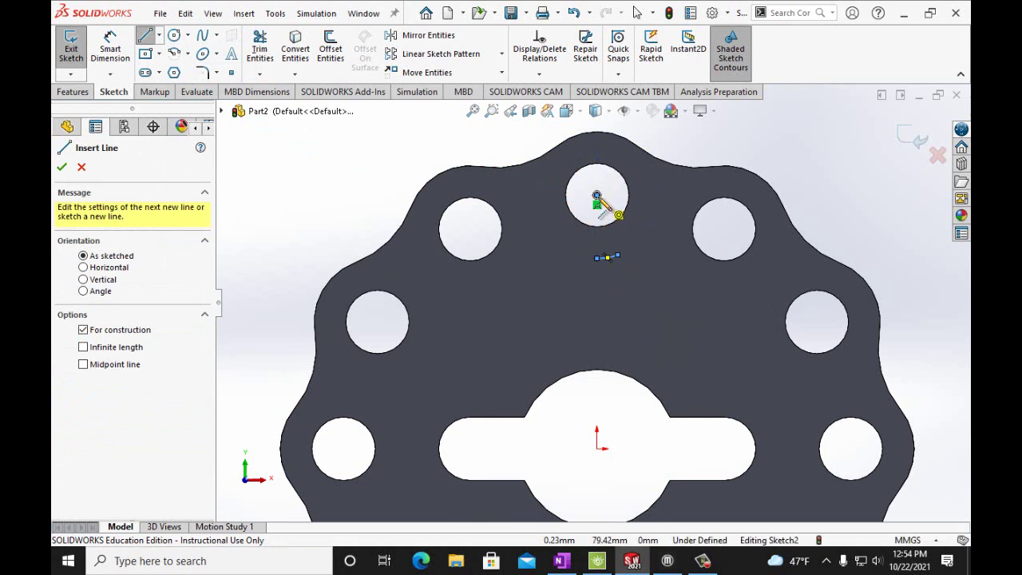
left_click(596, 195)
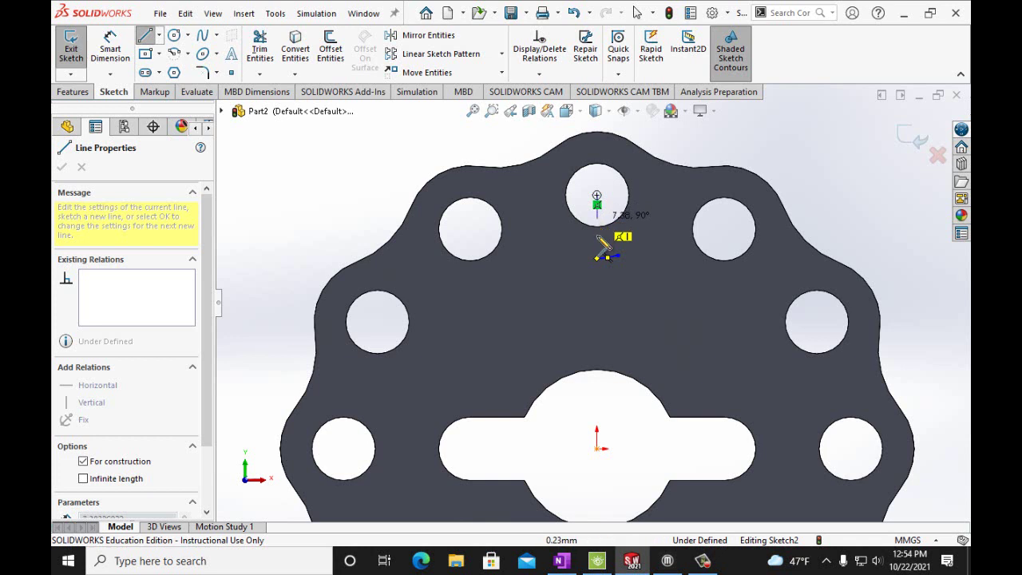
double_click(597, 305)
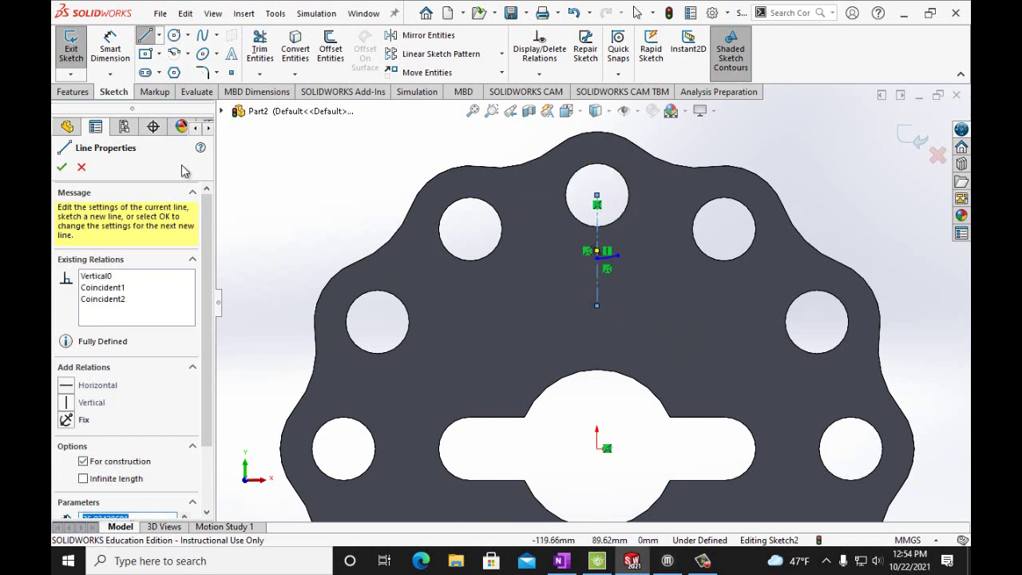
left_click(62, 167)
left_click(63, 167)
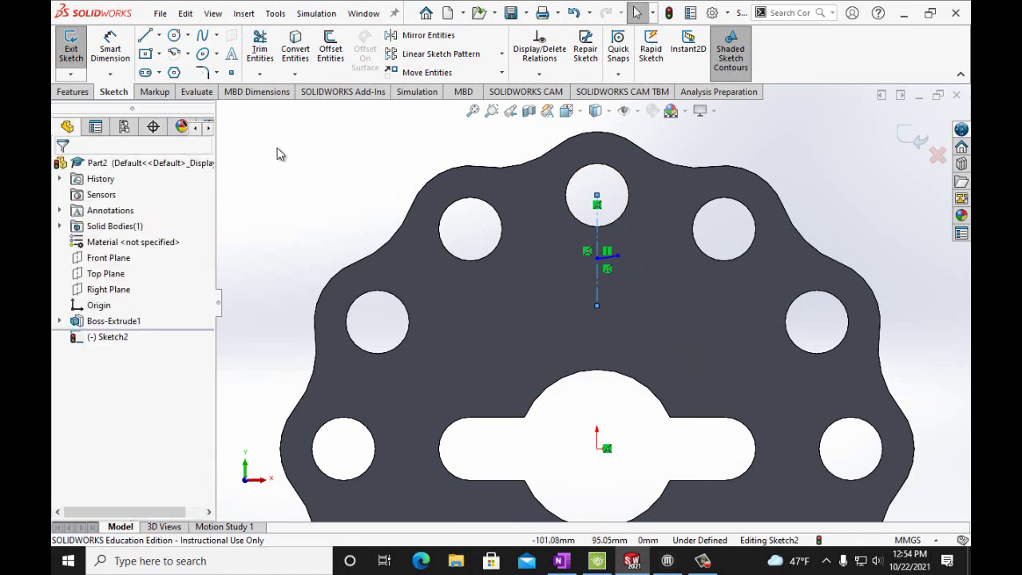
Step: Mirror the short arc about the vertical construction line, keeping the original
left_click(498, 39)
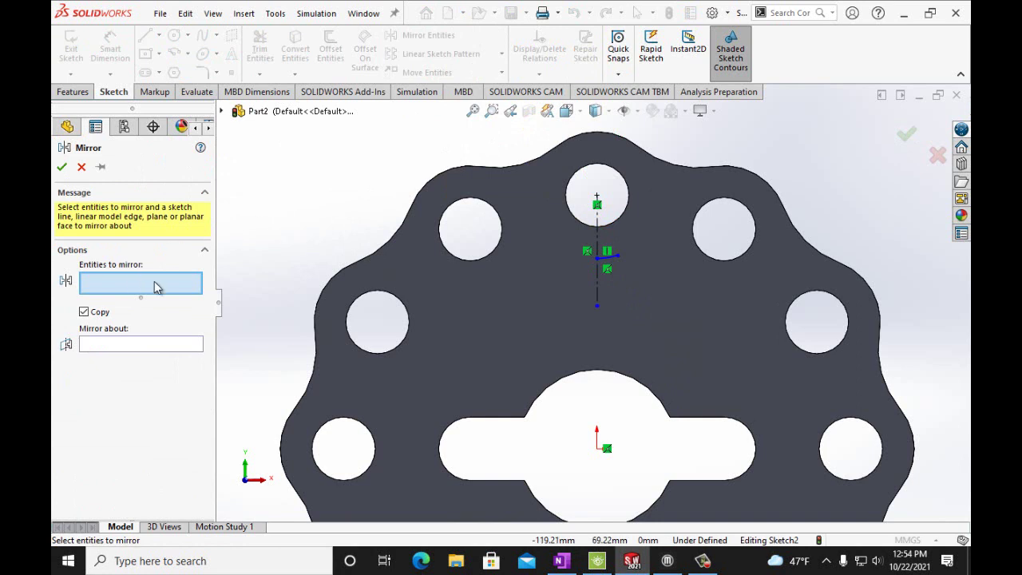
left_click(615, 266)
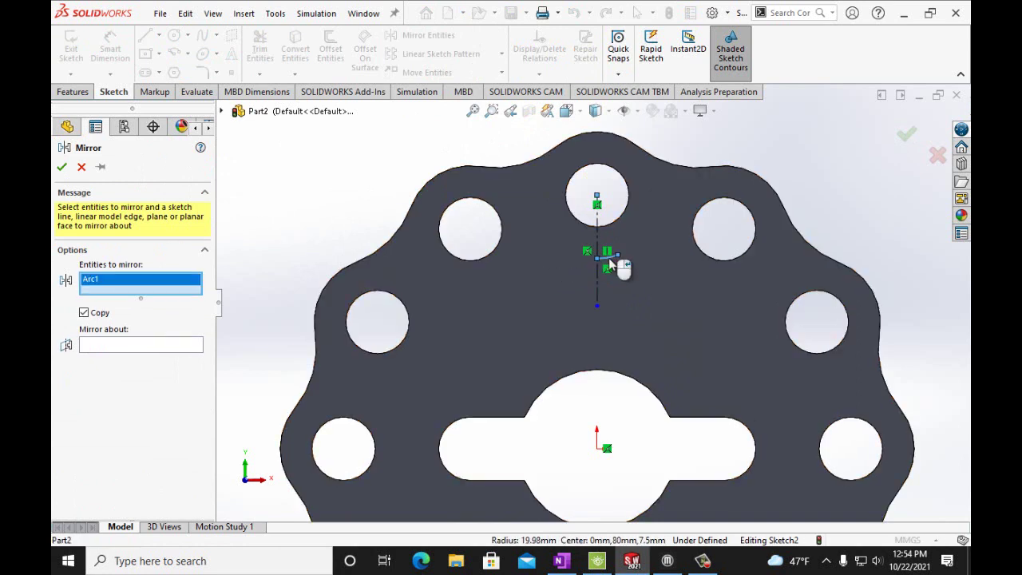
left_click(143, 345)
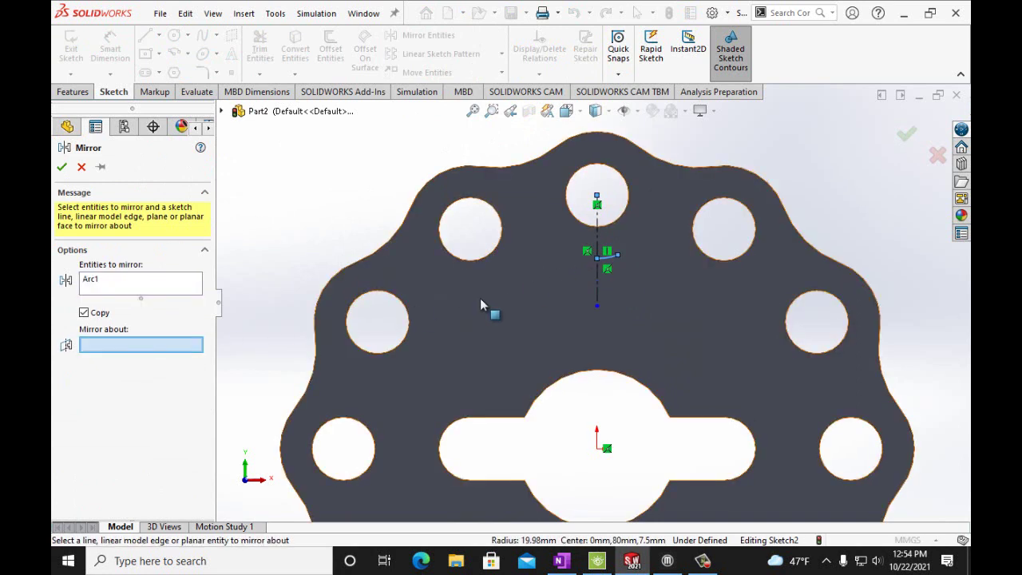
left_click(596, 296)
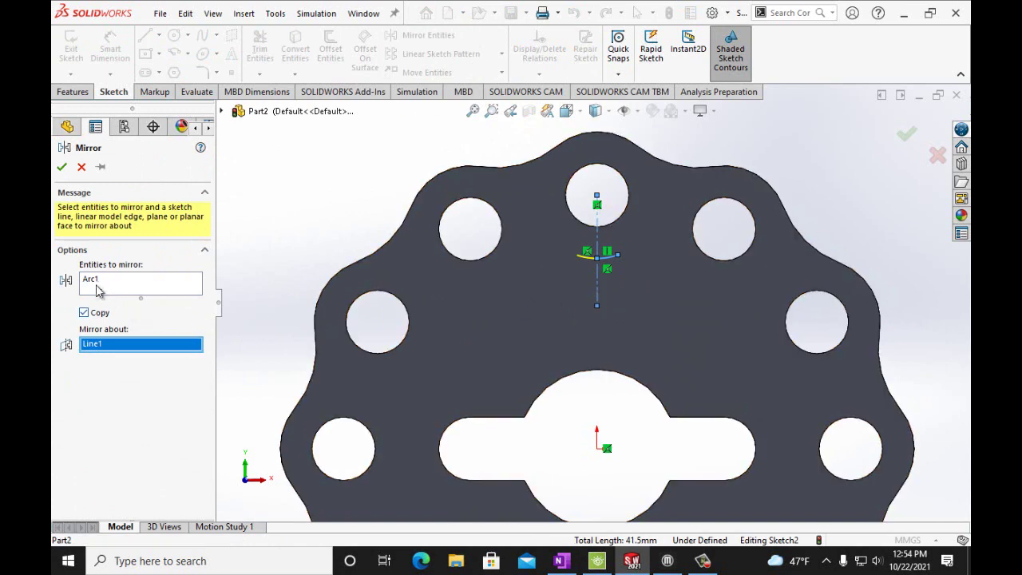
left_click(62, 167)
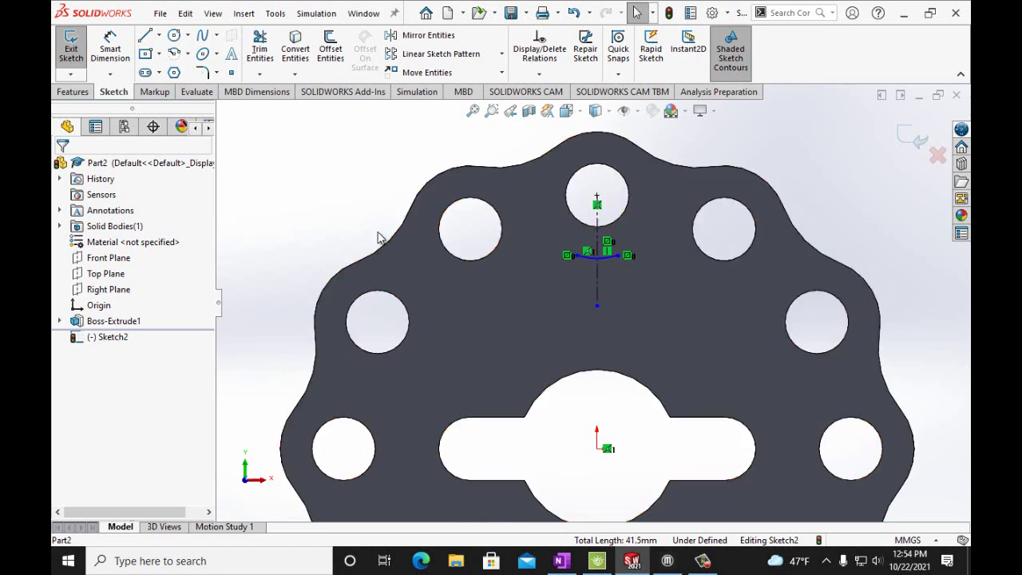
left_click(340, 160)
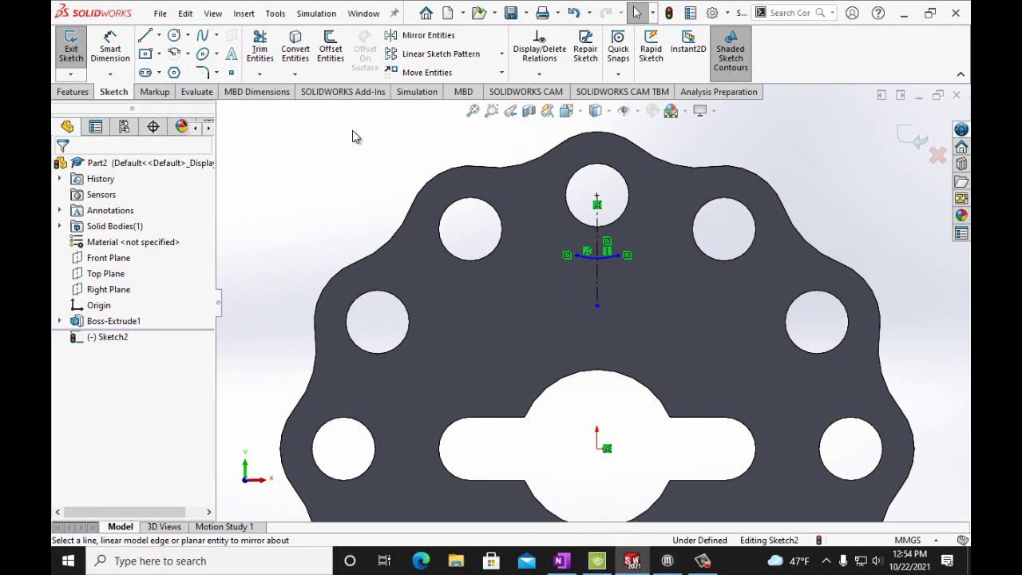
Step: Circular-pattern the mirrored arc around the origin with 13 equally spaced instances over 360°
left_click(502, 56)
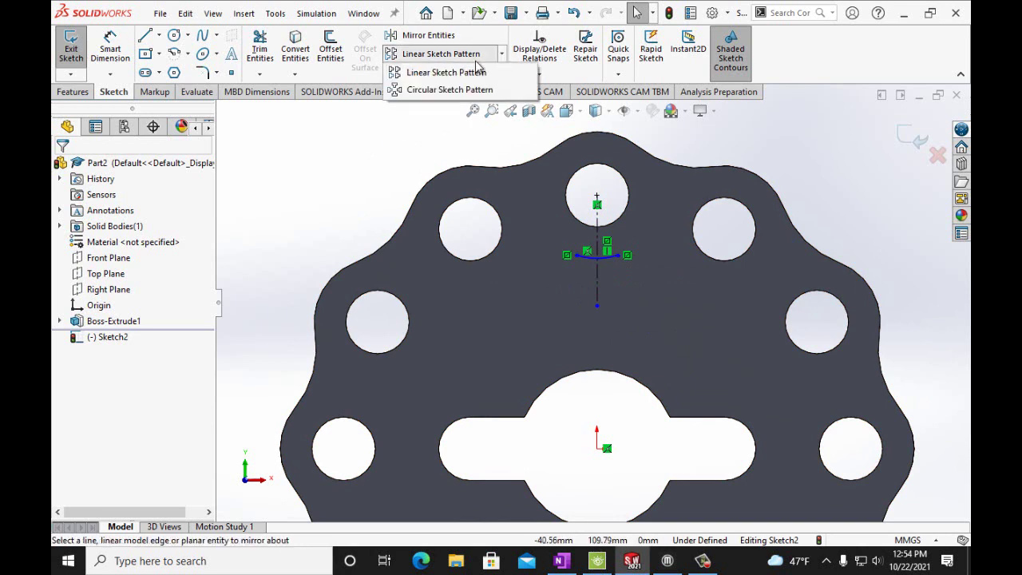
left_click(431, 89)
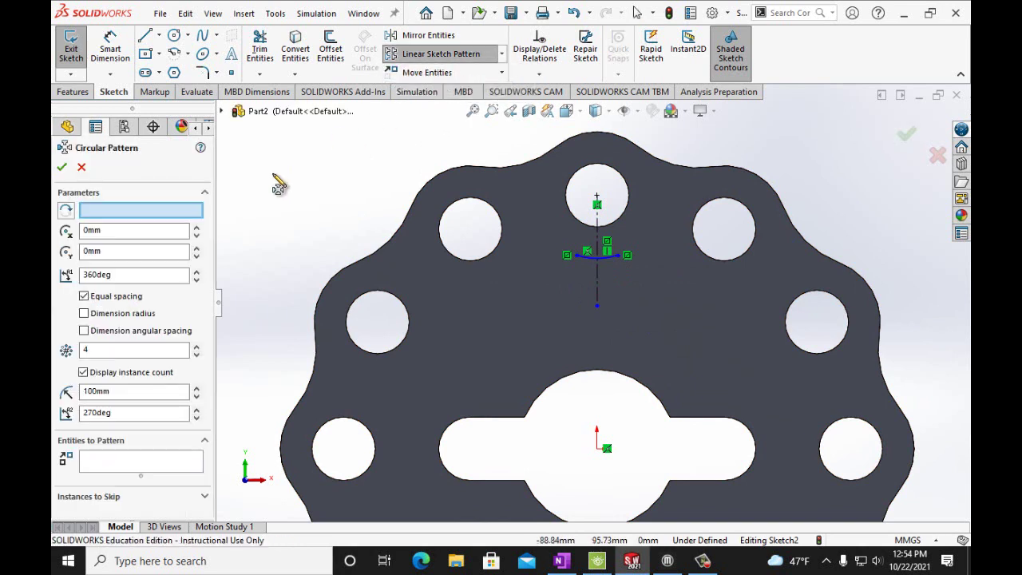
left_click(606, 255)
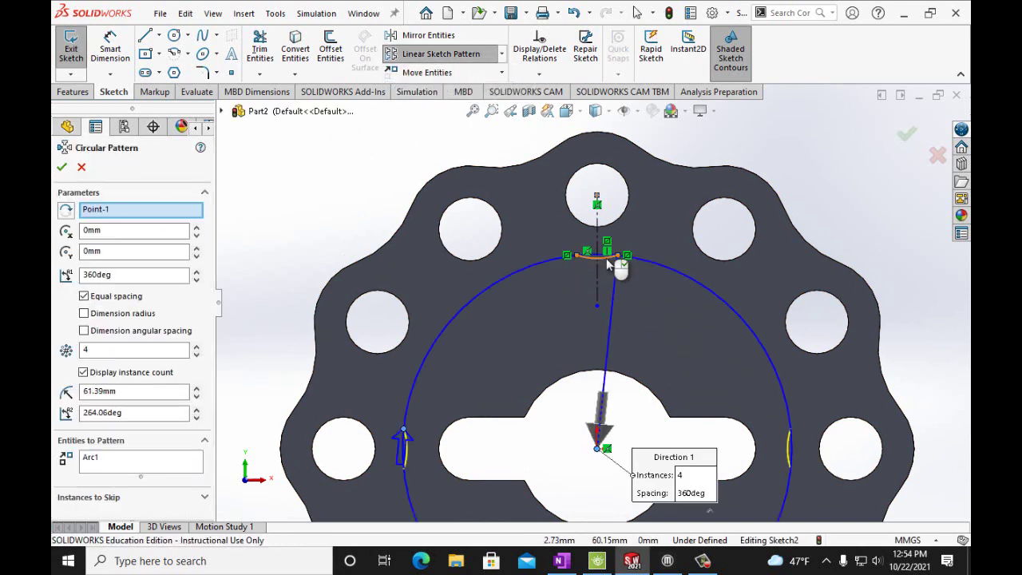
left_click(196, 346)
left_click(197, 345)
left_click(197, 345)
left_click(196, 345)
left_click(196, 345)
left_click(196, 345)
left_click(196, 346)
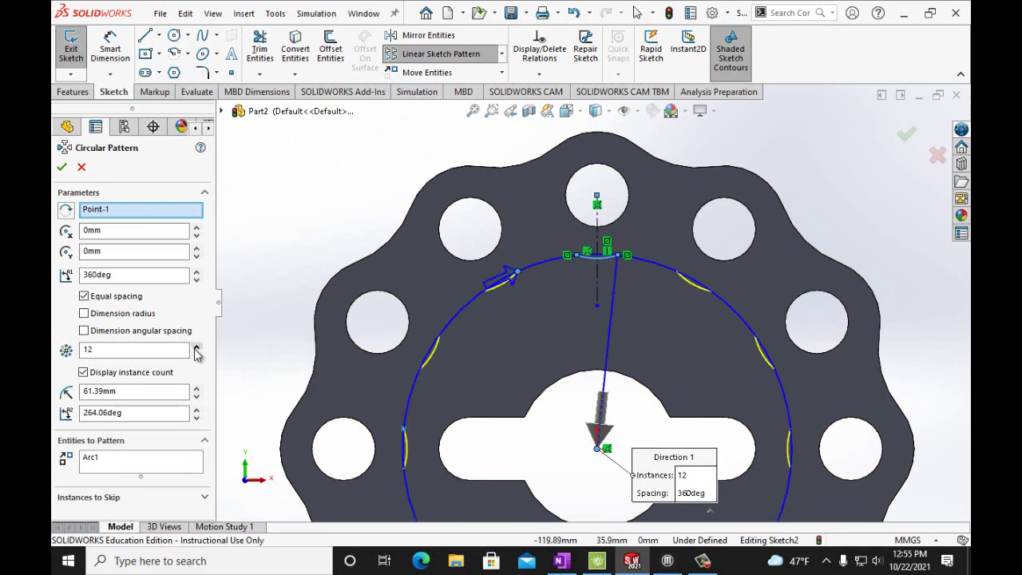
left_click(196, 346)
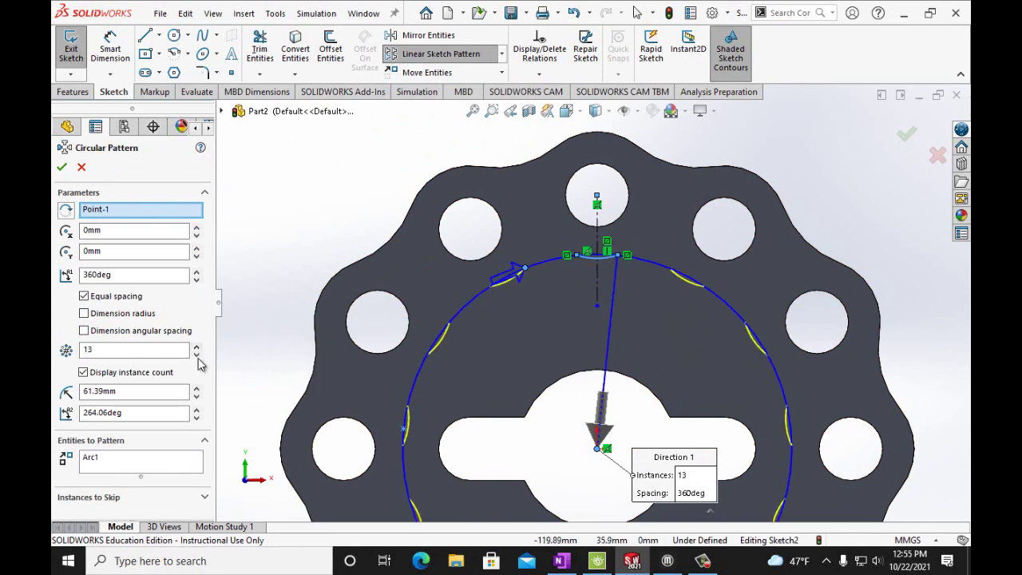
left_click(61, 167)
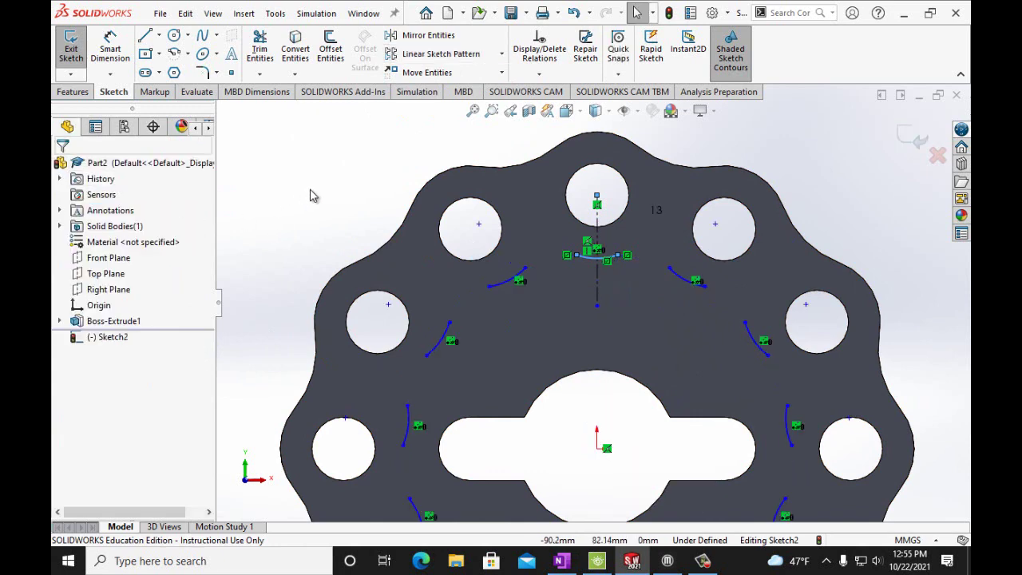
Step: Draw a tangent arc joining the left end of the top arc to the nearest end of the adjacent patterned arc
left_click(190, 56)
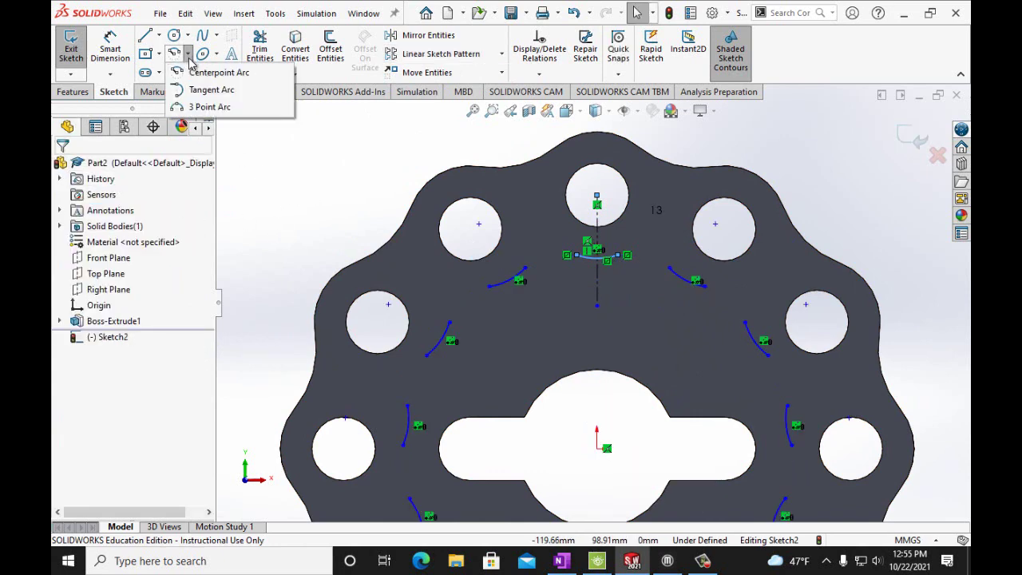
left_click(209, 90)
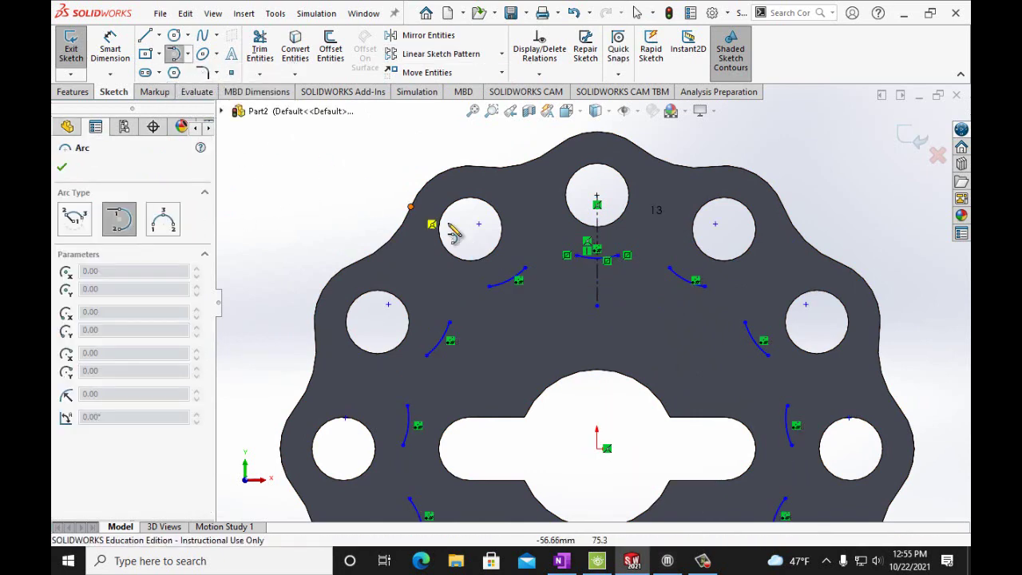
left_click(572, 257)
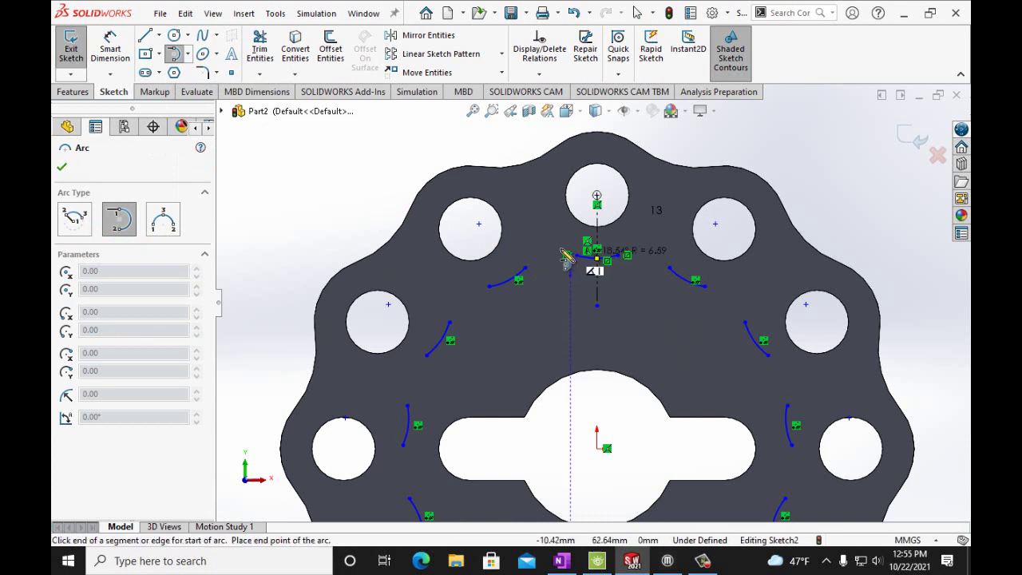
left_click(524, 268)
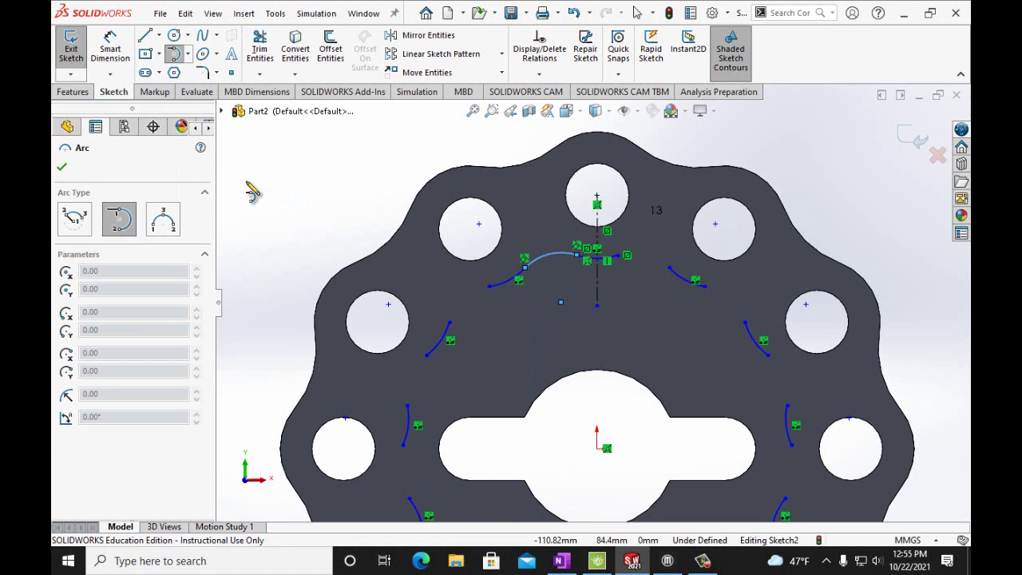
left_click(63, 168)
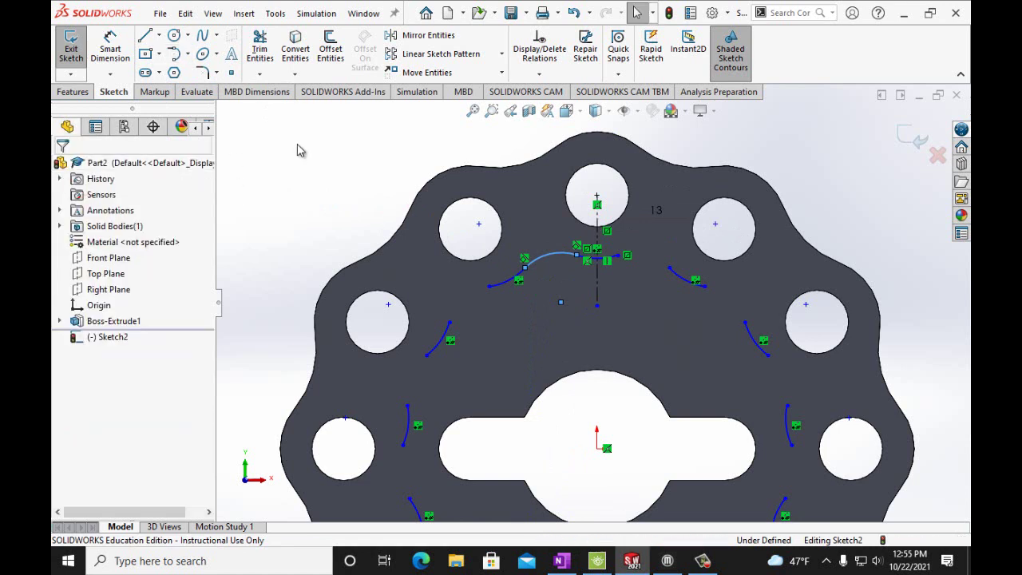
Step: Try to circular-pattern the new tangent arc around the origin with 12 equally spaced instances over 360°, and undo that pattern
left_click(502, 55)
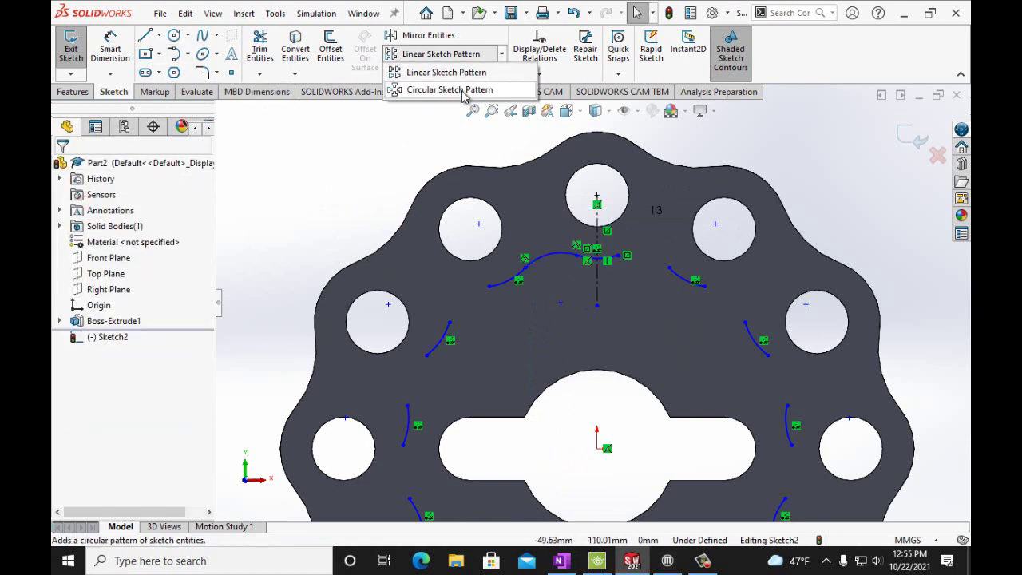
left_click(474, 89)
left_click(558, 257)
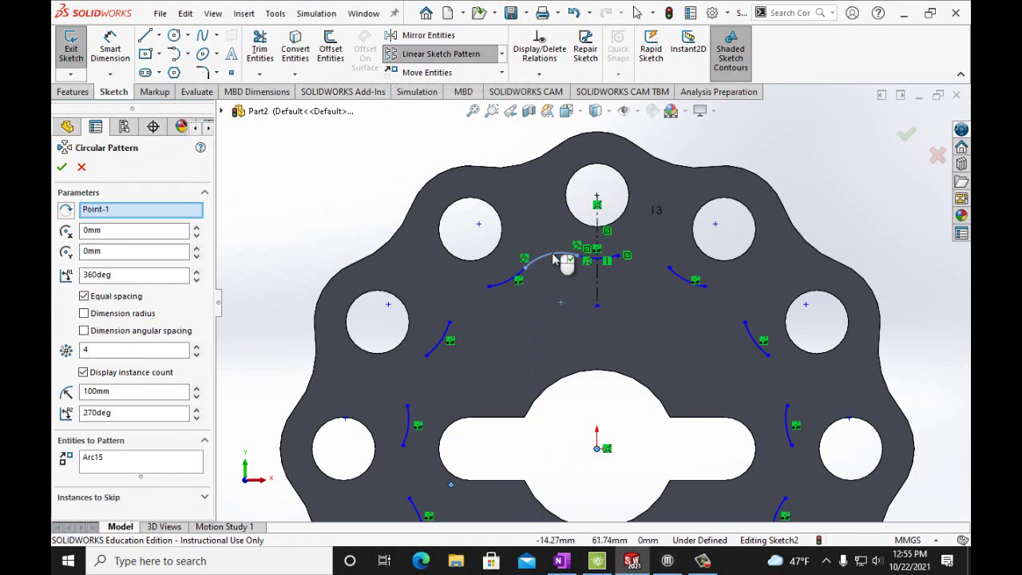
left_click(197, 346)
left_click(198, 346)
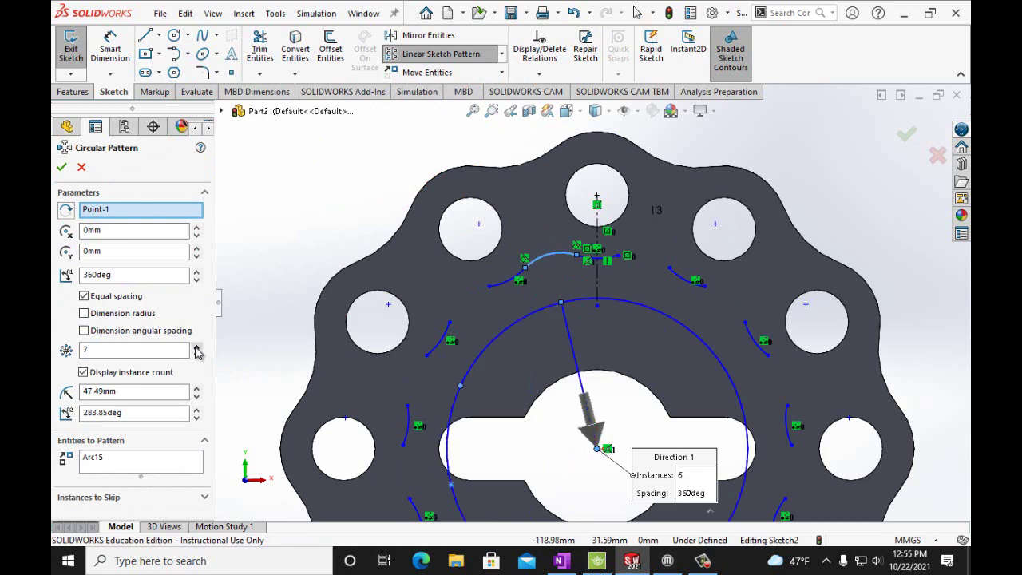
left_click(197, 347)
left_click(198, 346)
left_click(197, 347)
left_click(197, 347)
left_click(197, 346)
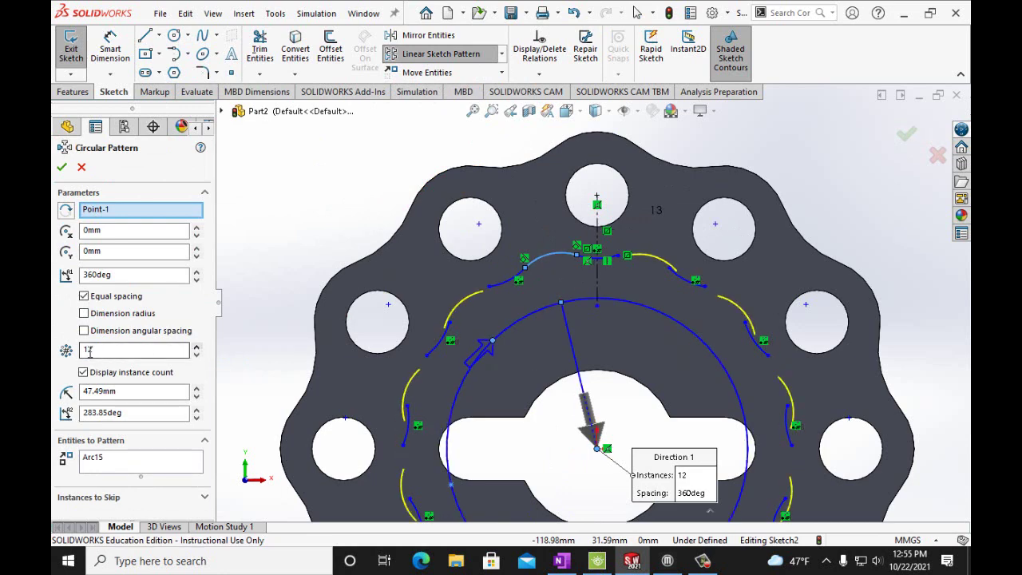
left_click(63, 167)
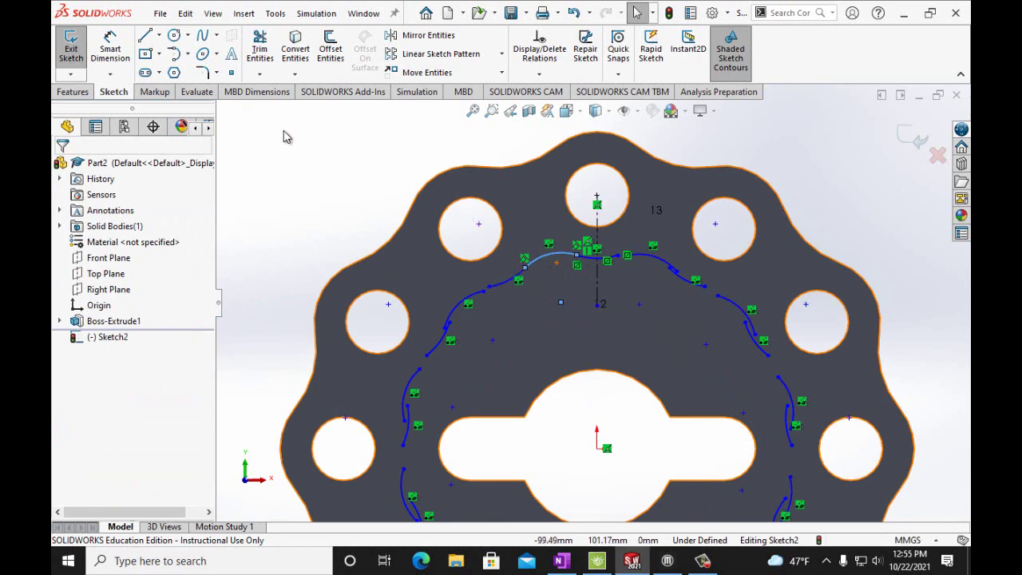
left_click(574, 14)
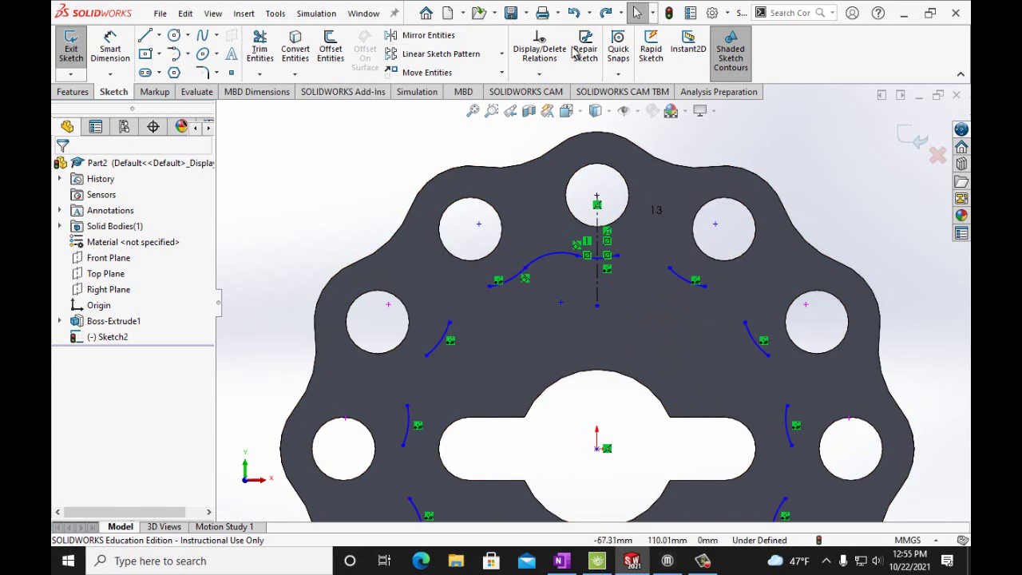
Step: Undo the tangent arc and the 13-instance circular pattern of the short arc
scroll(558, 335, "up", 3)
scroll(558, 336, "up", 2)
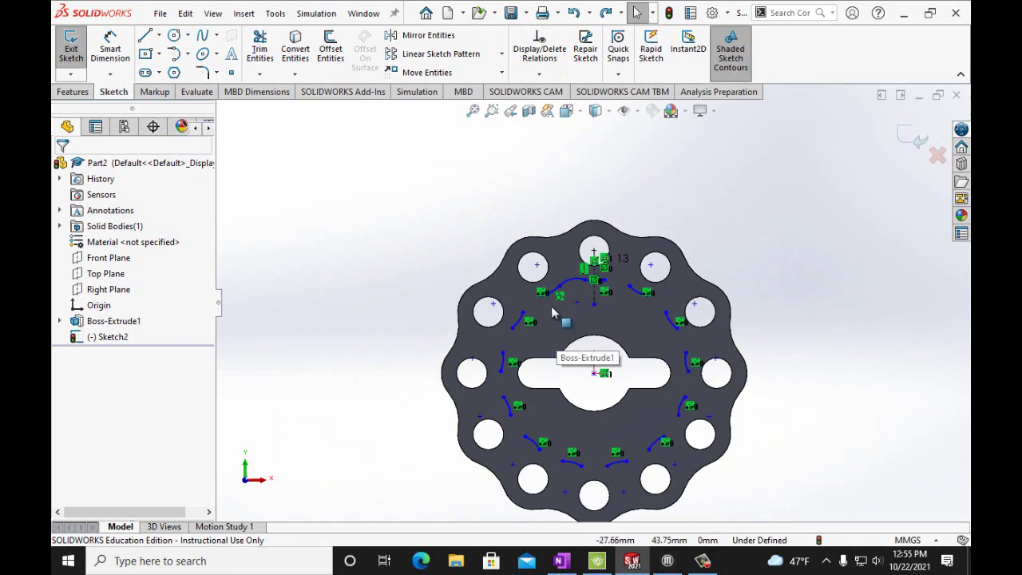
scroll(551, 313, "down", 2)
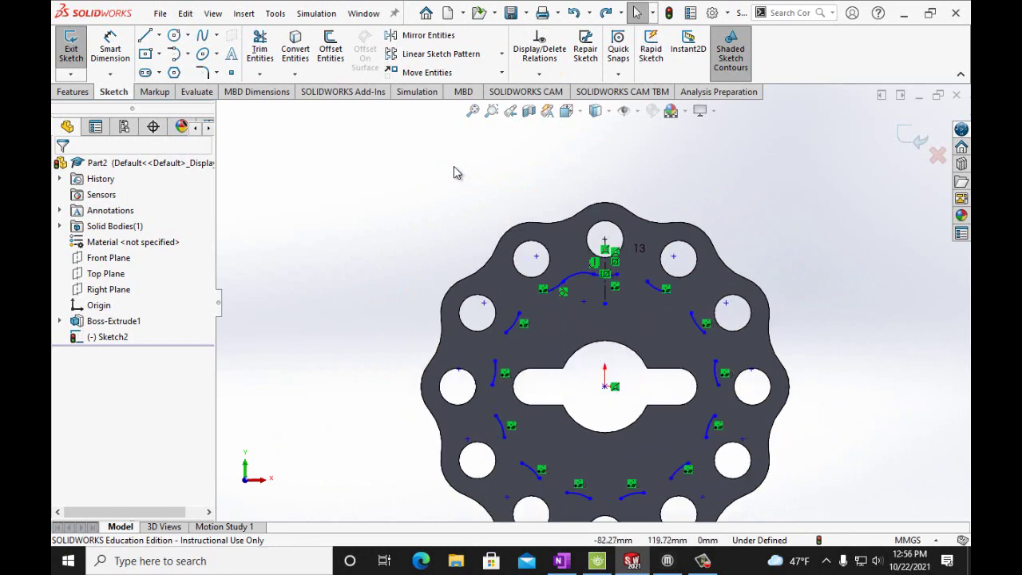
left_click(576, 14)
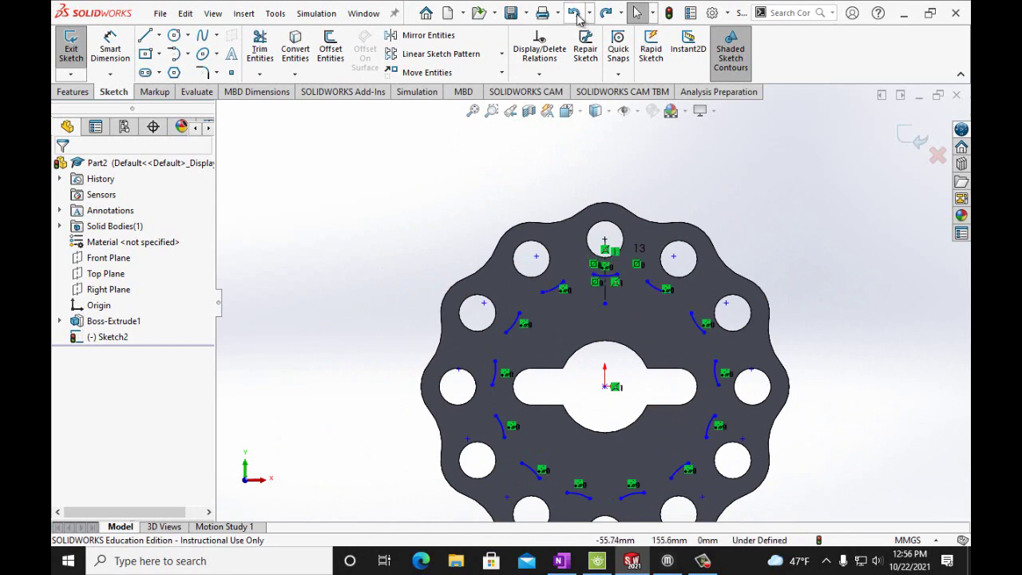
left_click(576, 14)
Step: Circular-pattern the short arc below the topmost hole around the origin with 12 equally spaced instances over 360°
scroll(532, 274, "up", 2)
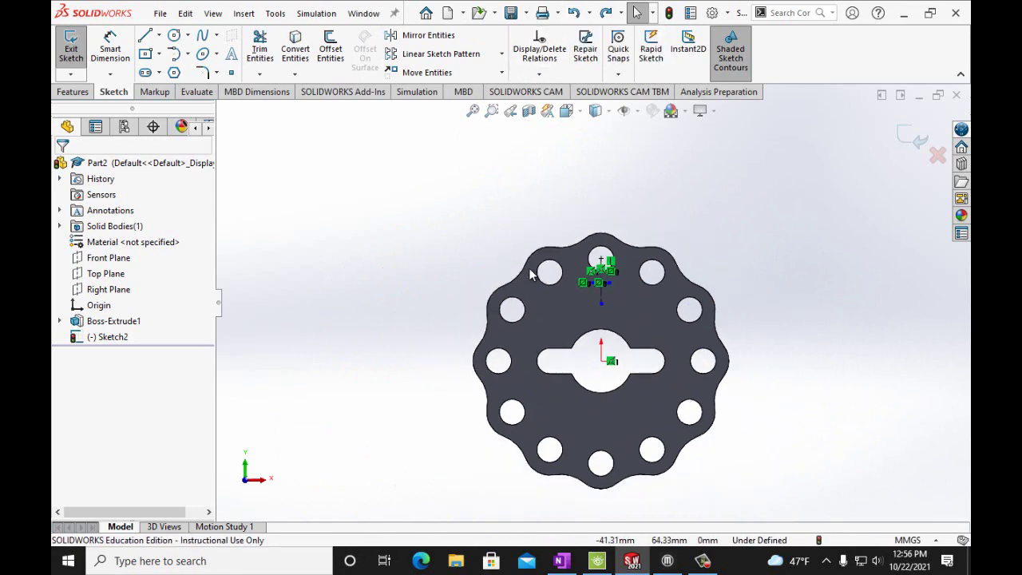
scroll(539, 288, "down", 4)
scroll(537, 287, "down", 2)
scroll(643, 255, "up", 3)
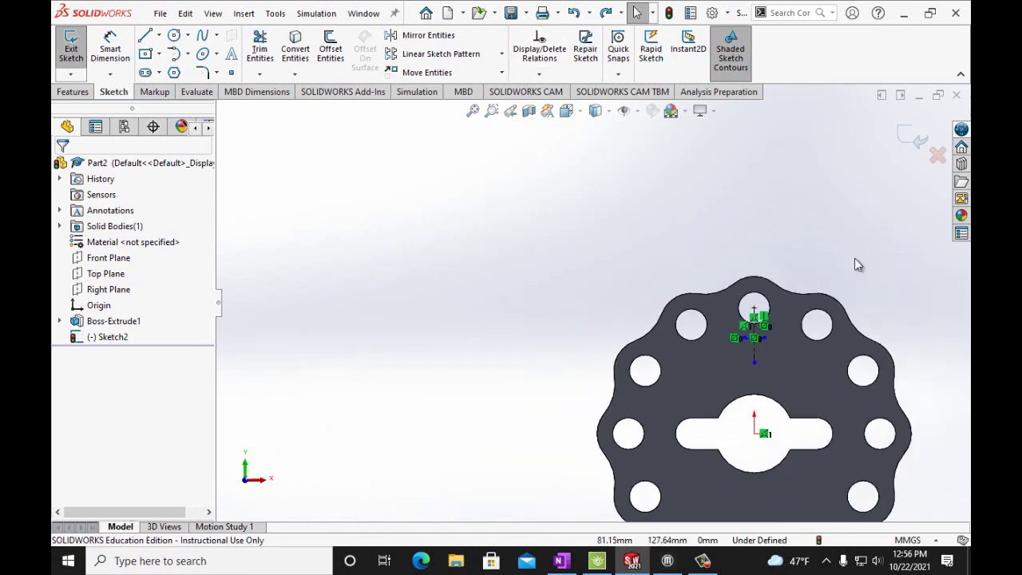
scroll(855, 263, "down", 3)
scroll(610, 336, "down", 1)
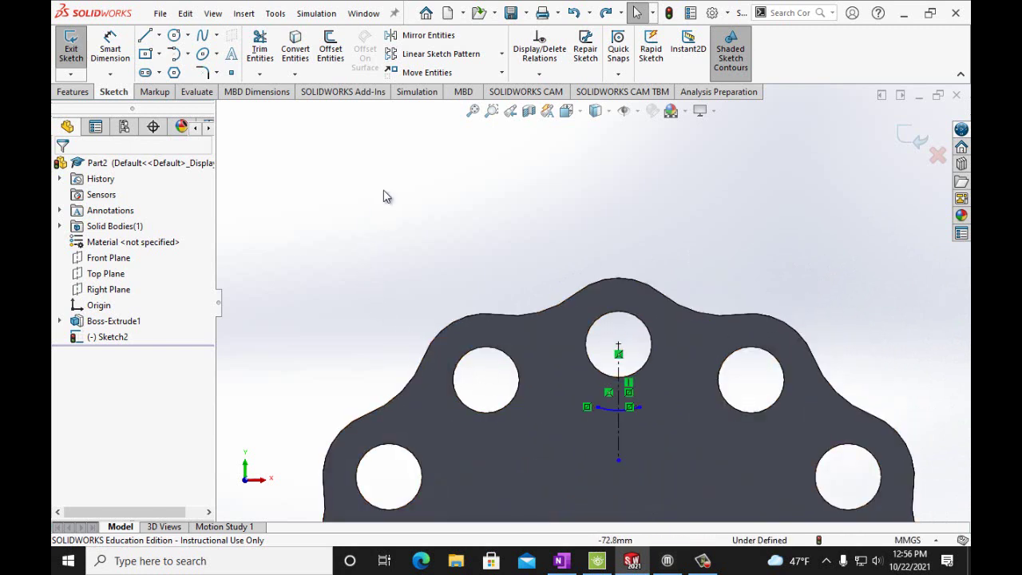
left_click(501, 54)
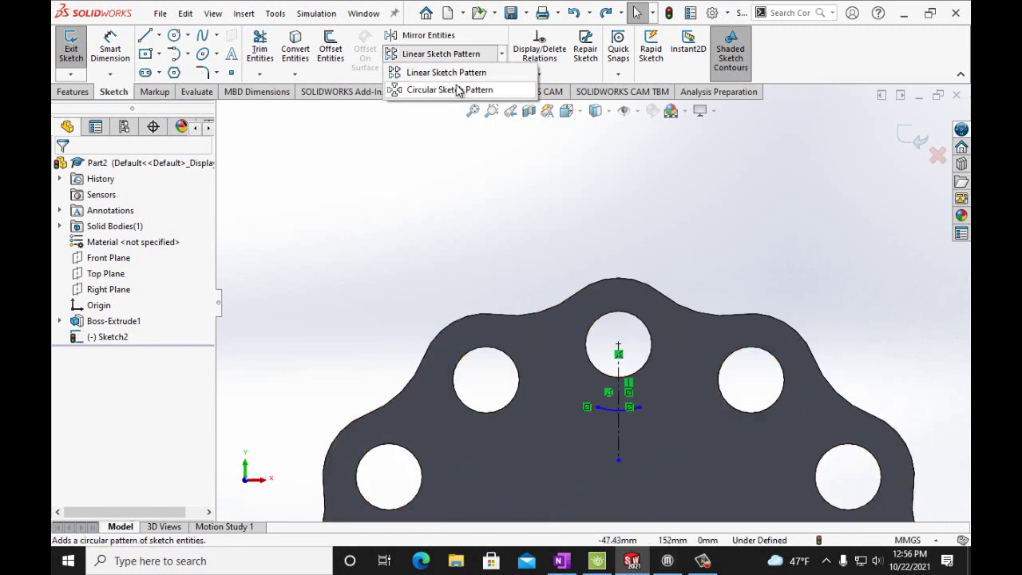
left_click(455, 90)
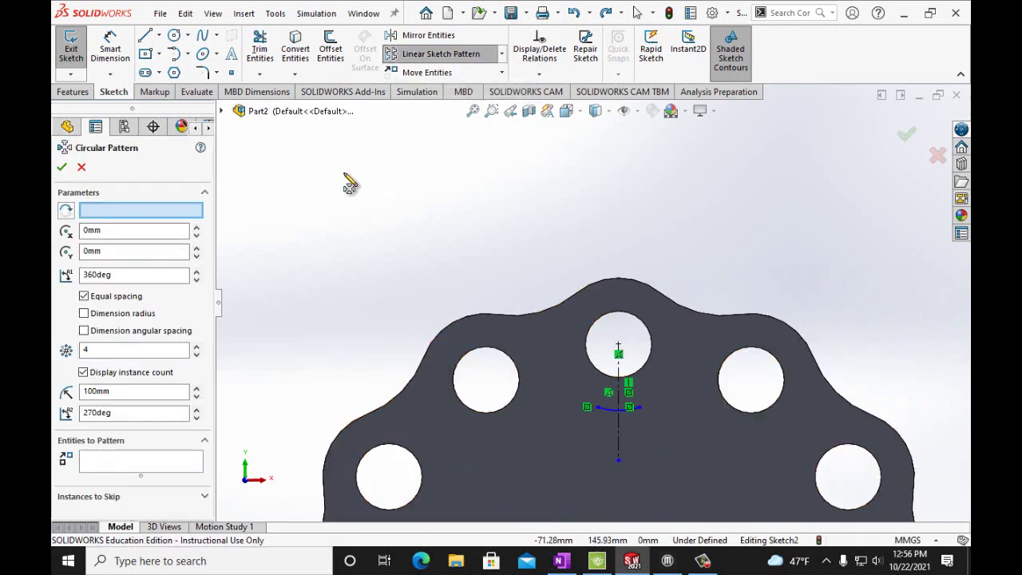
left_click(612, 416)
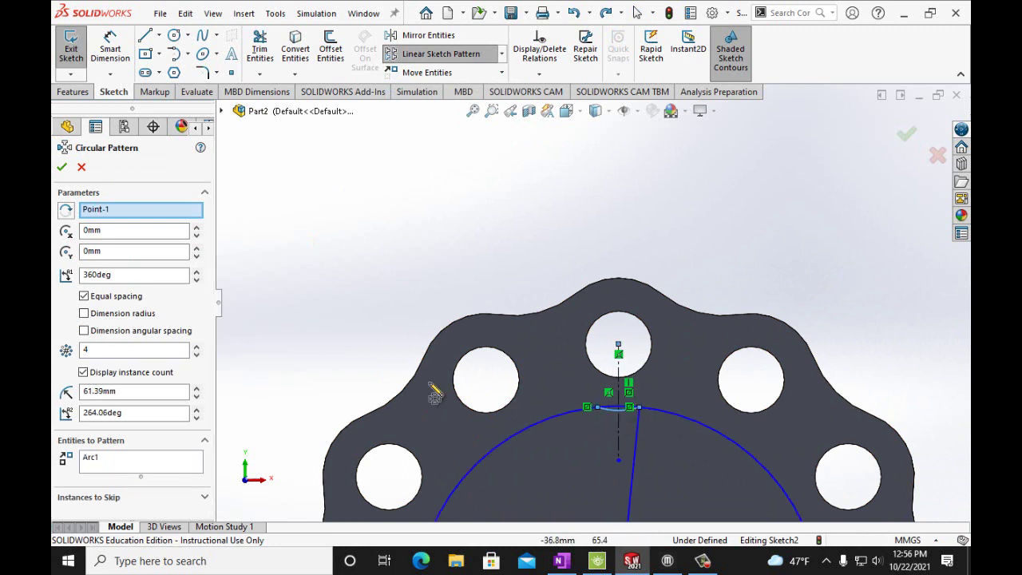
left_click(198, 347)
left_click(198, 347)
left_click(198, 347)
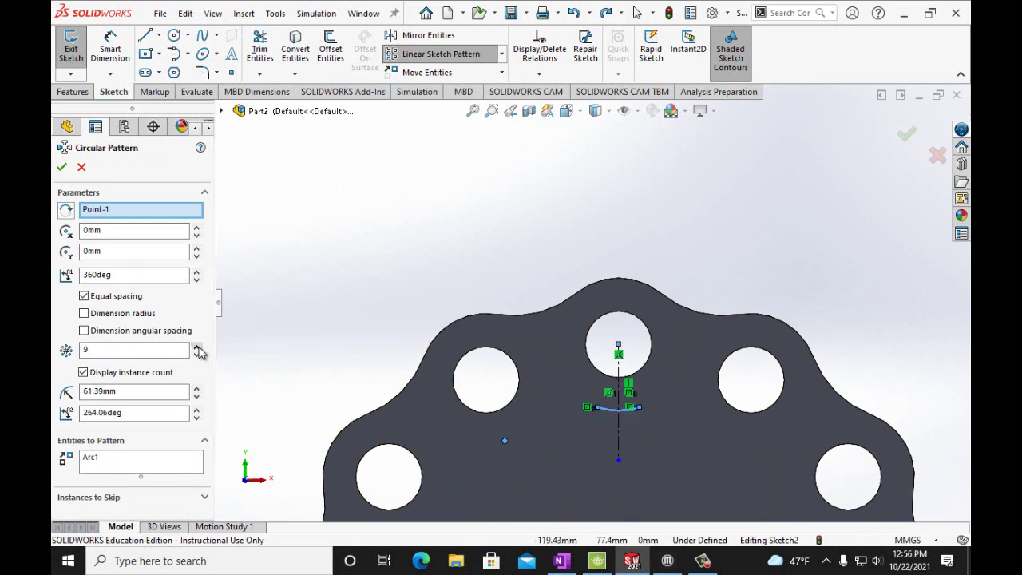
left_click(198, 347)
left_click(198, 347)
left_click(198, 348)
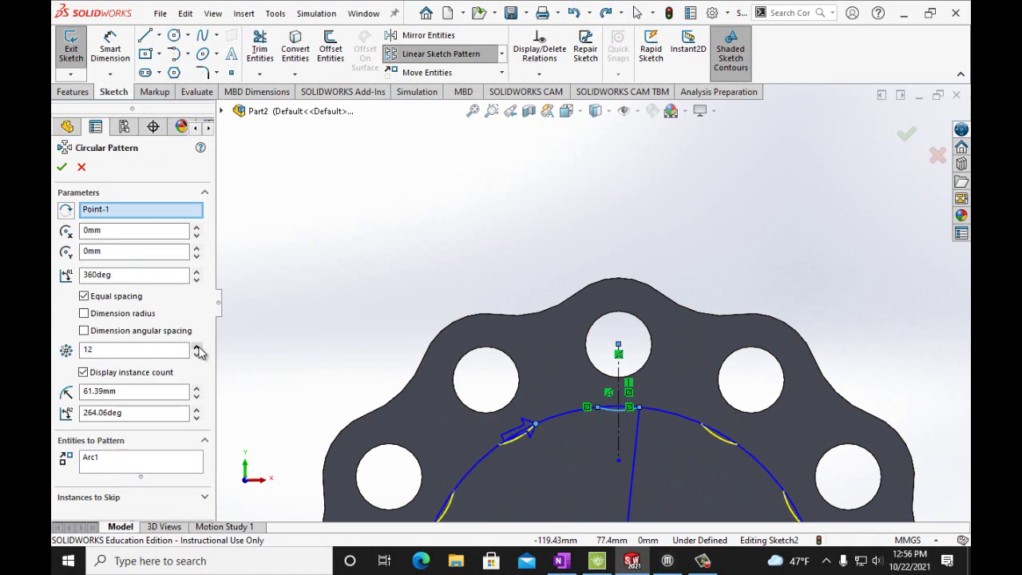
left_click(61, 167)
Step: Draw a tangent arc of about 17.6 mm radius from the top arc's left end to the nearest end of the adjacent patterned arc
scroll(591, 304, "up", 3)
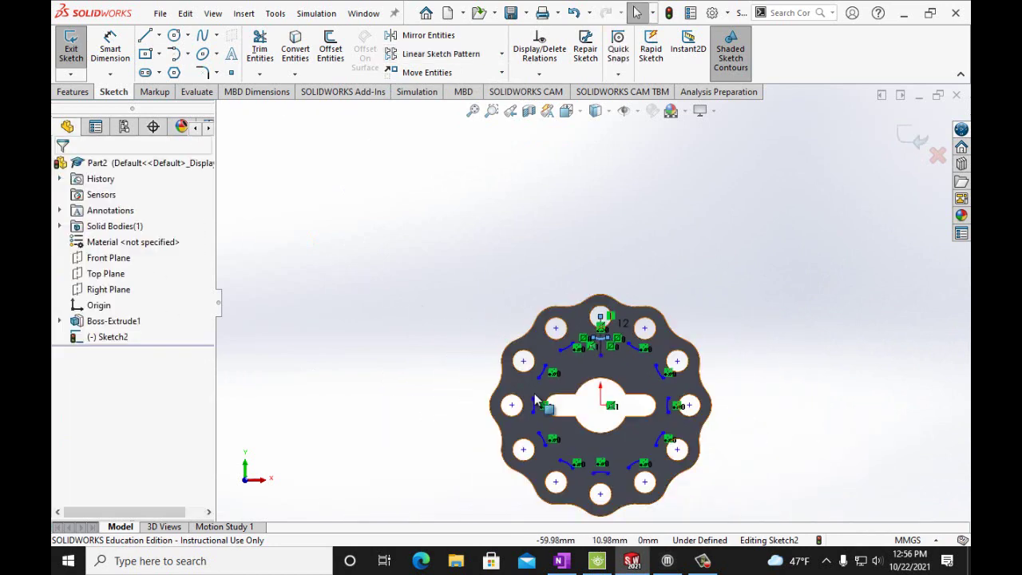
scroll(535, 404, "down", 2)
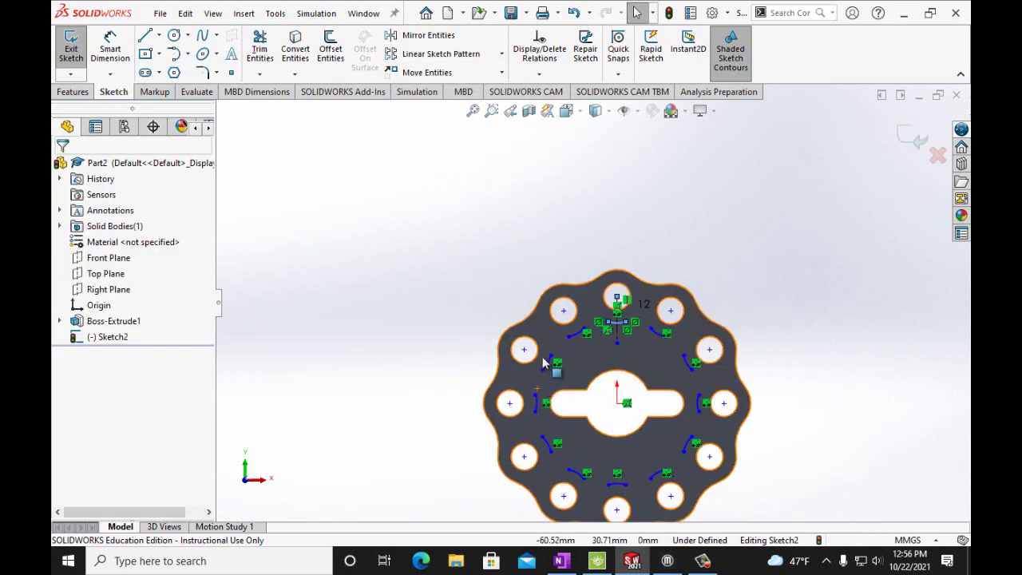
scroll(611, 388, "down", 4)
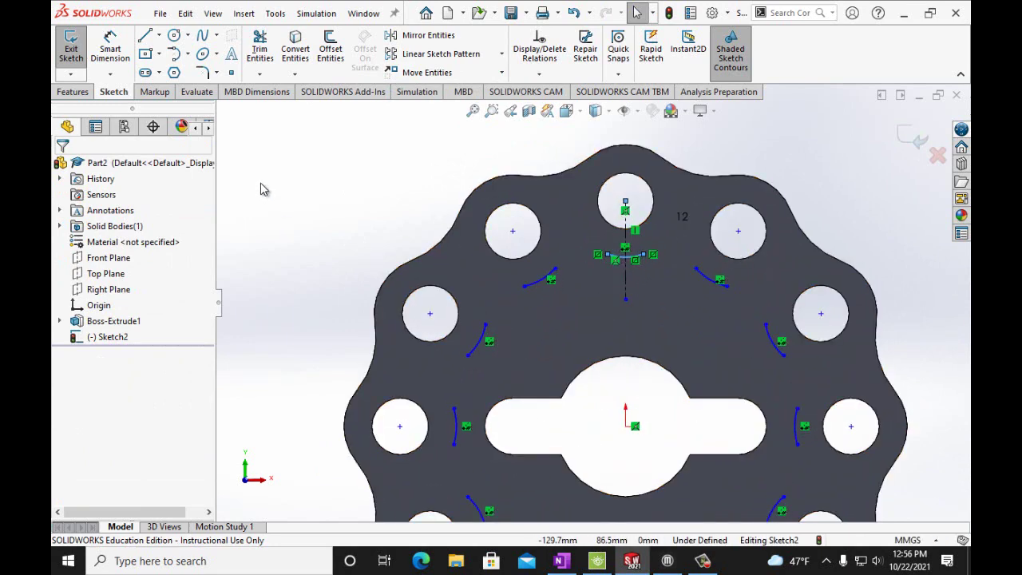
left_click(176, 58)
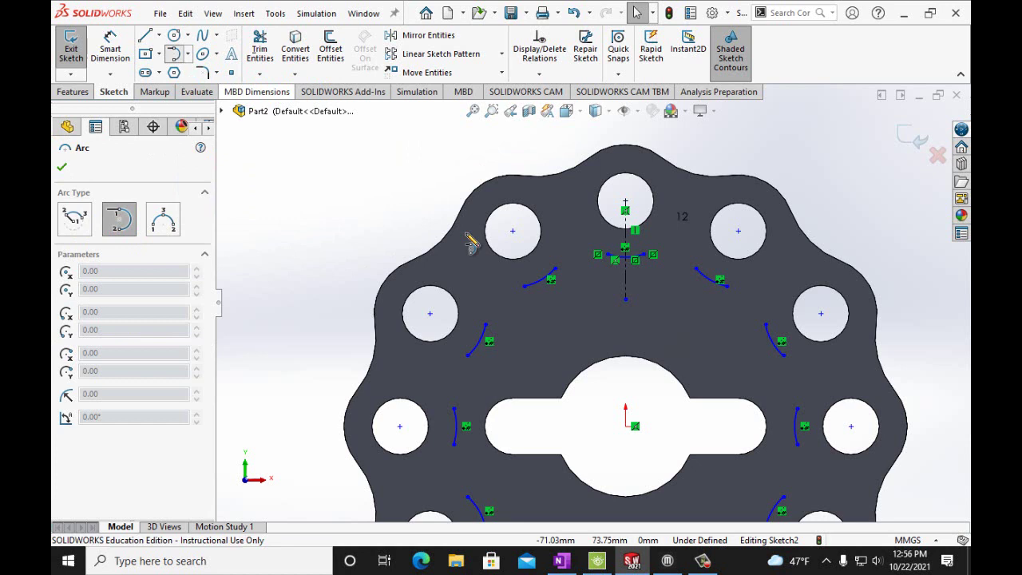
left_click(614, 259)
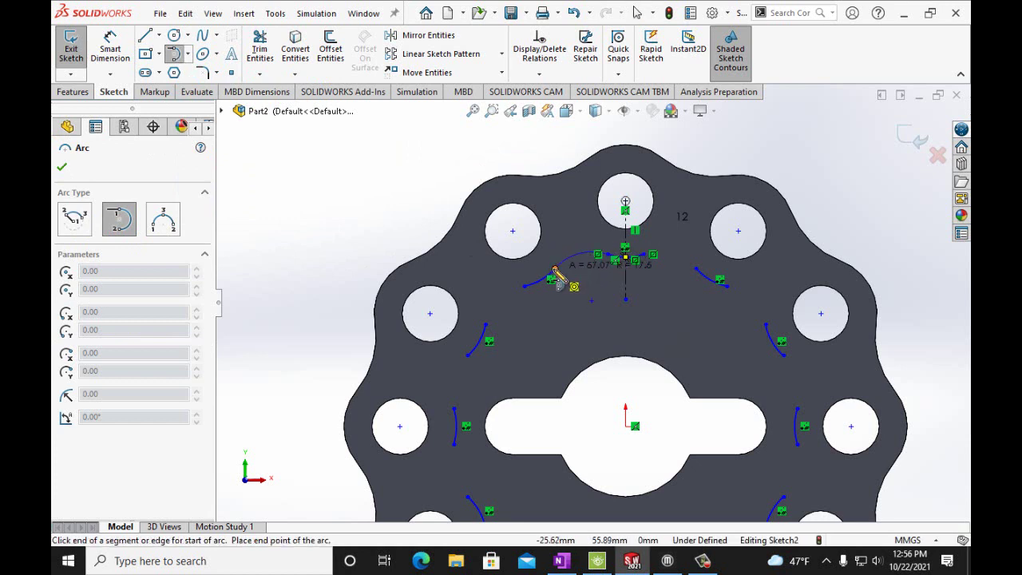
left_click(554, 269)
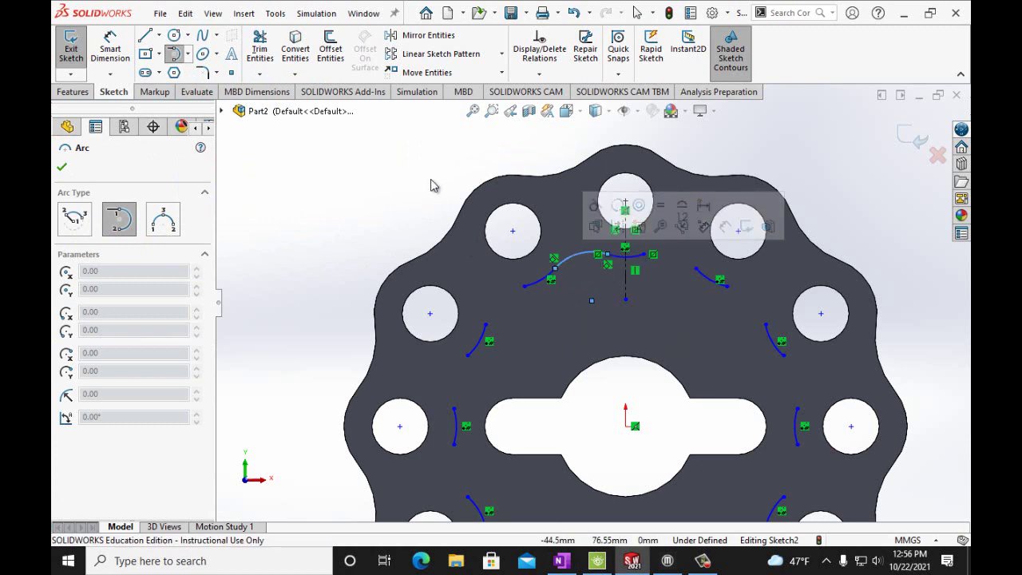
left_click(62, 168)
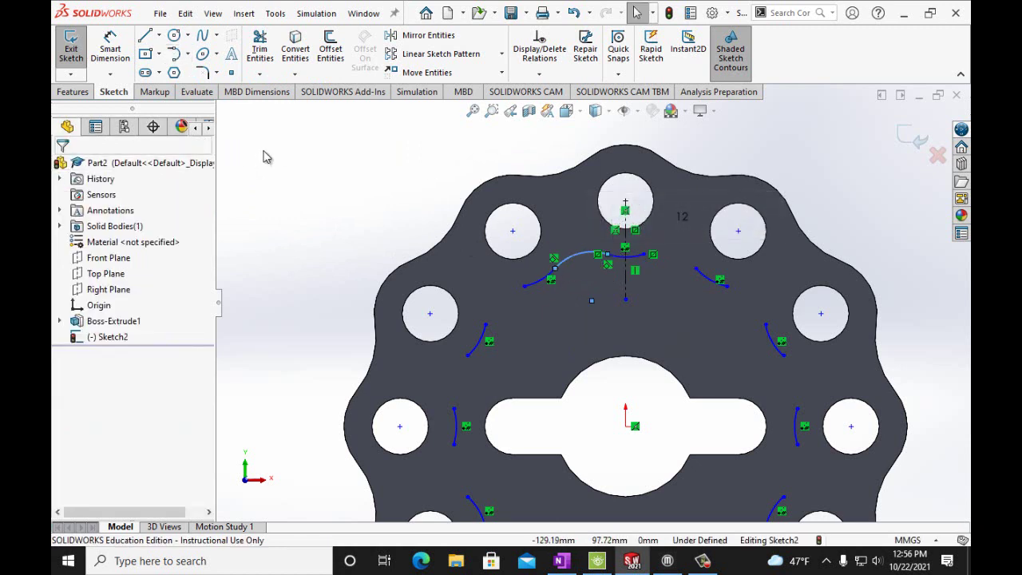
Step: Circular-pattern the tangent arc around the origin with 12 equally spaced instances over 360° to close the scalloped profile
left_click(502, 54)
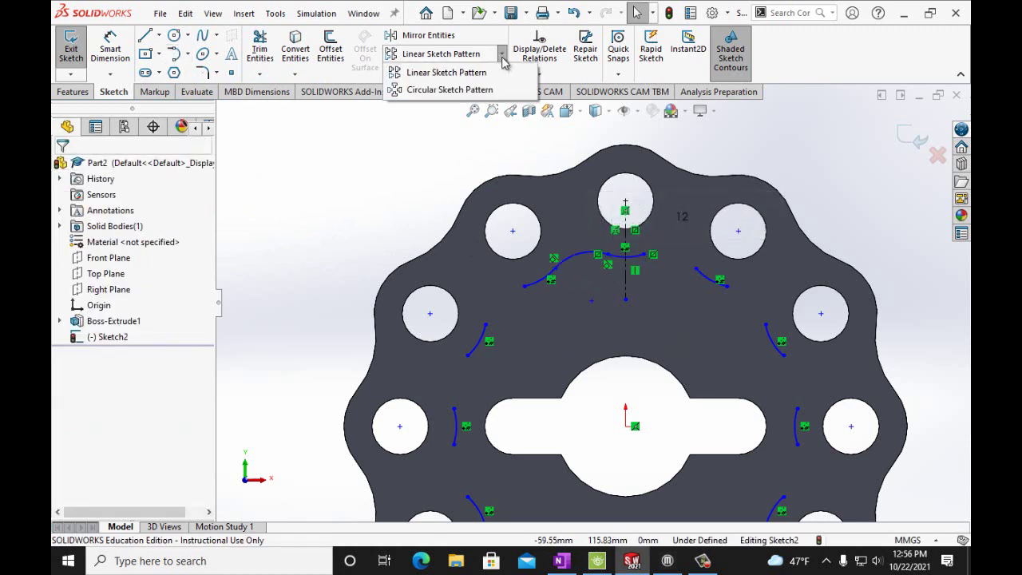
left_click(476, 90)
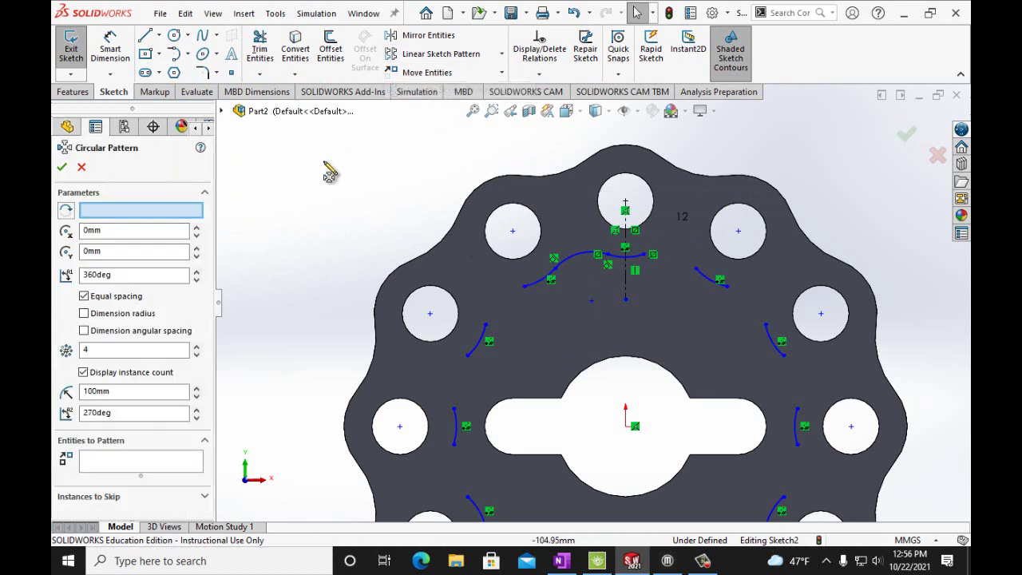
left_click(583, 258)
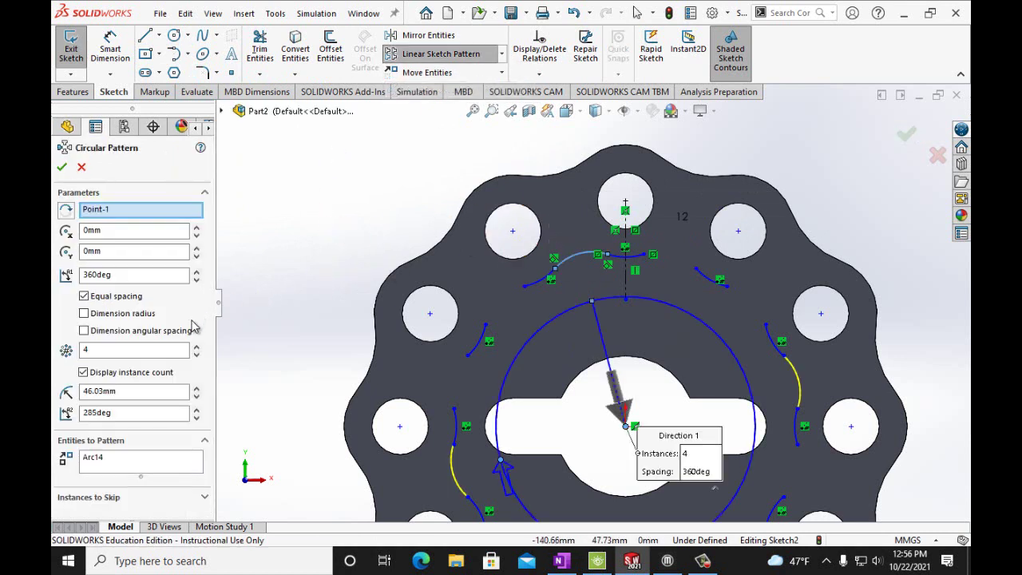
left_click(198, 346)
left_click(198, 346)
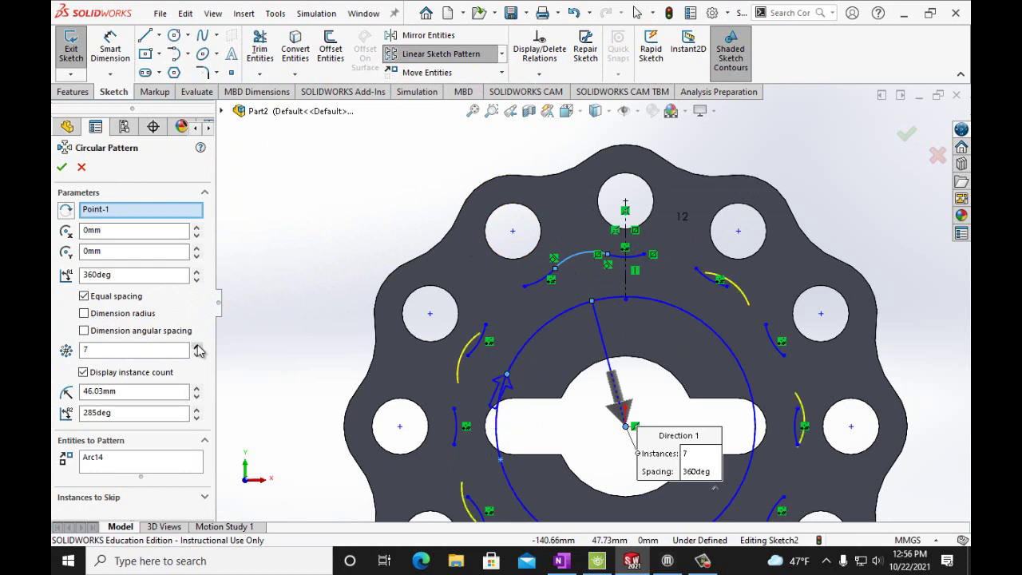
left_click(198, 346)
left_click(198, 346)
left_click(198, 346)
left_click(198, 347)
left_click(198, 347)
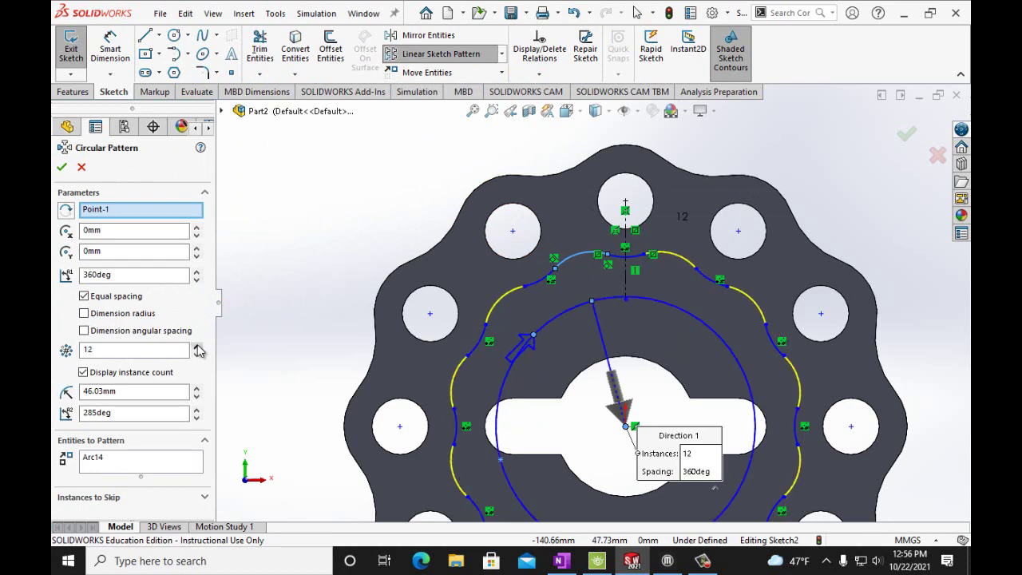
left_click(61, 167)
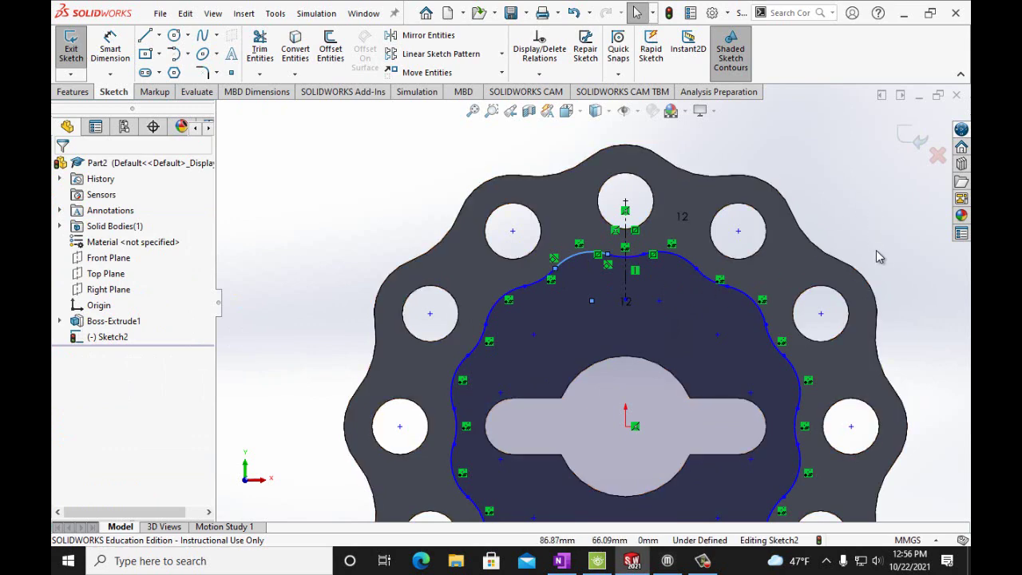
scroll(849, 292, "down", 2)
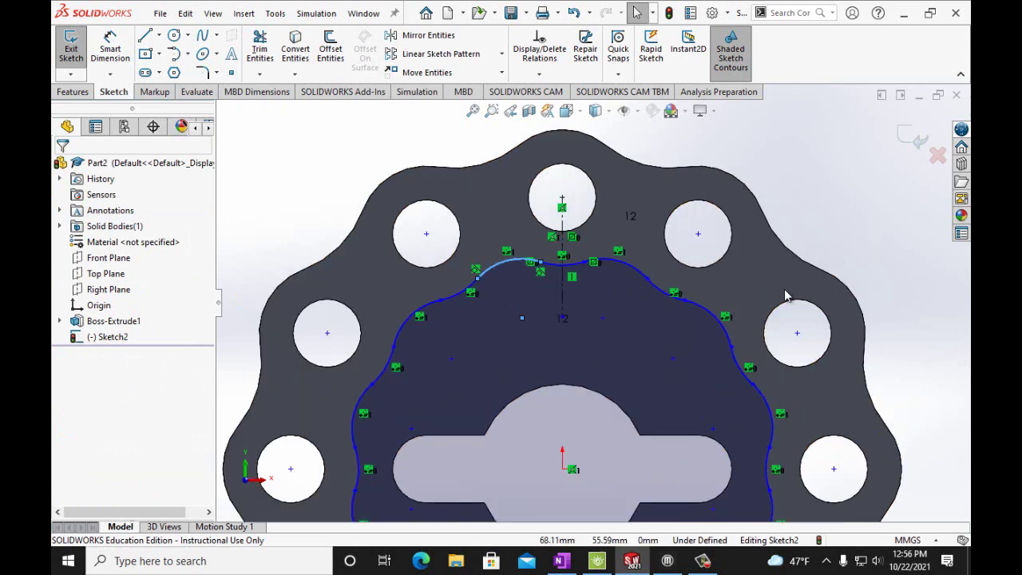
scroll(644, 299, "up", 5)
scroll(644, 298, "down", 3)
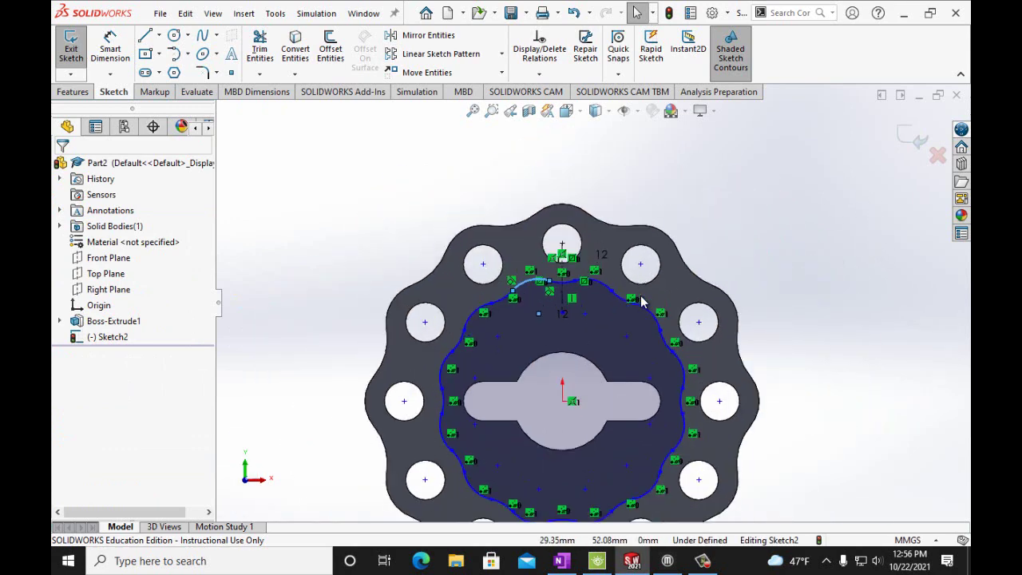
scroll(524, 308, "down", 2)
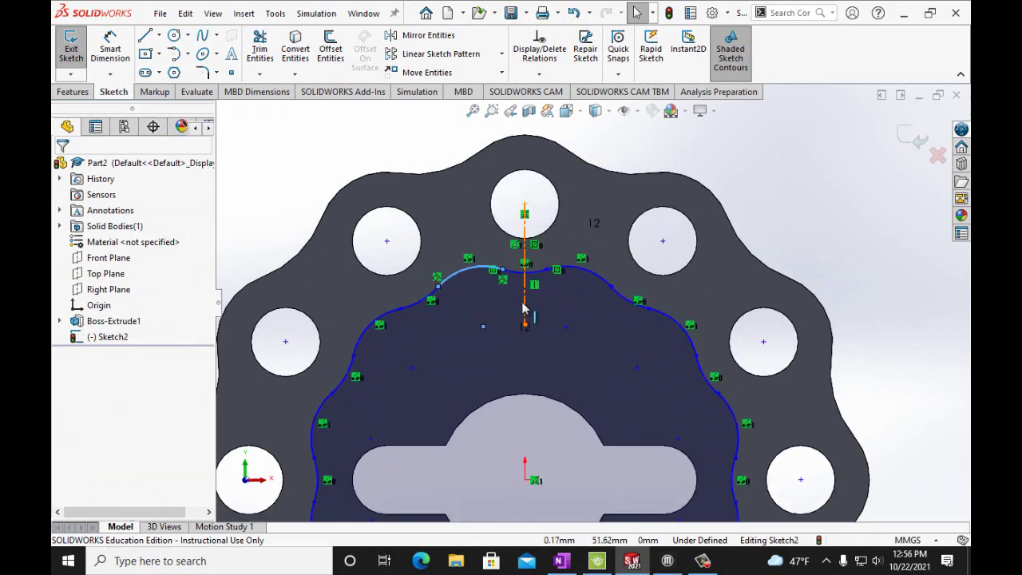
scroll(524, 308, "up", 2)
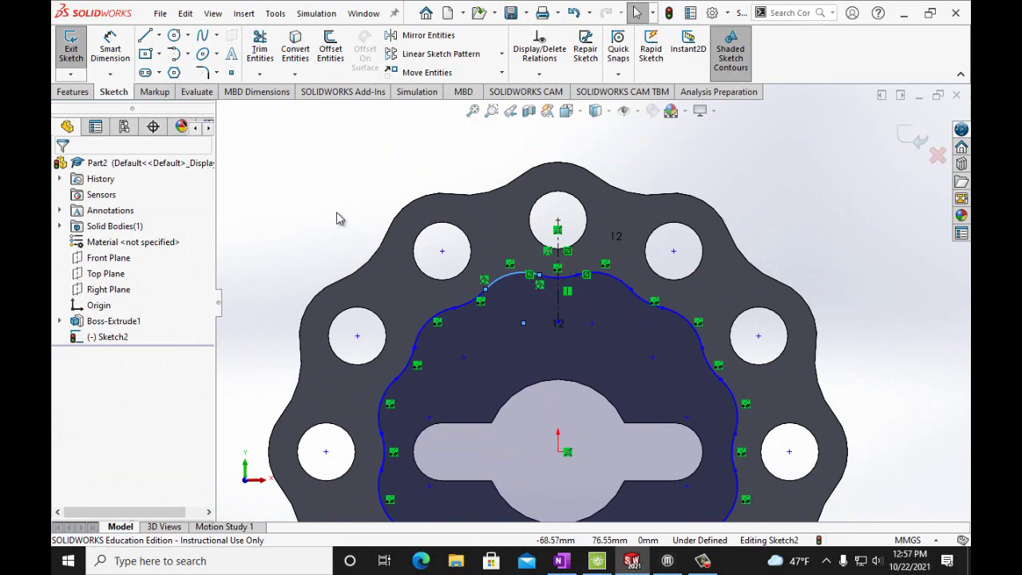
Step: Cut-extrude the closed scalloped inner profile to a blind depth of 3.5 mm from the sketch plane
left_click(73, 91)
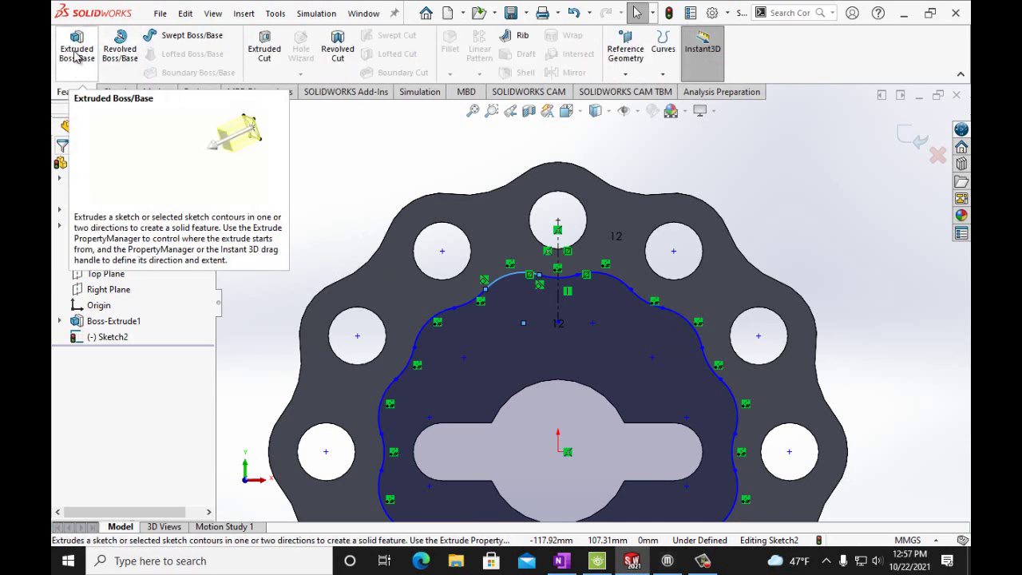
left_click(261, 56)
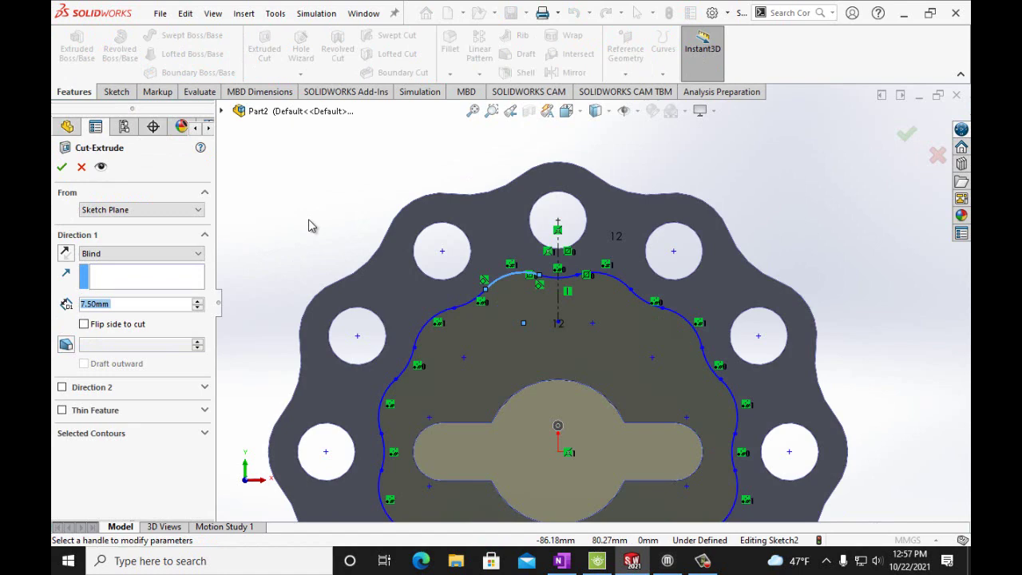
left_click(117, 305)
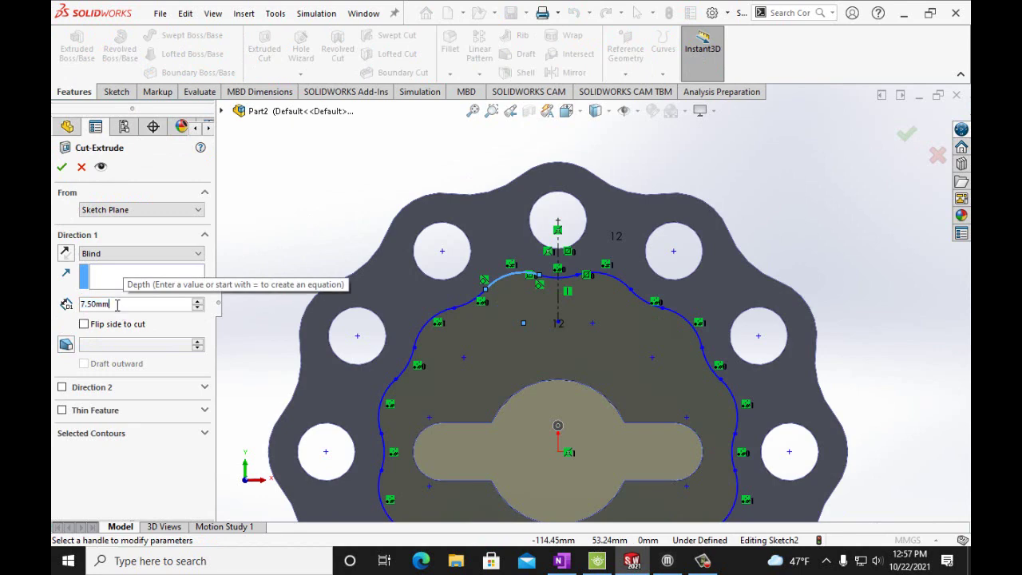
key("BackSpace")
key("BackSpace")
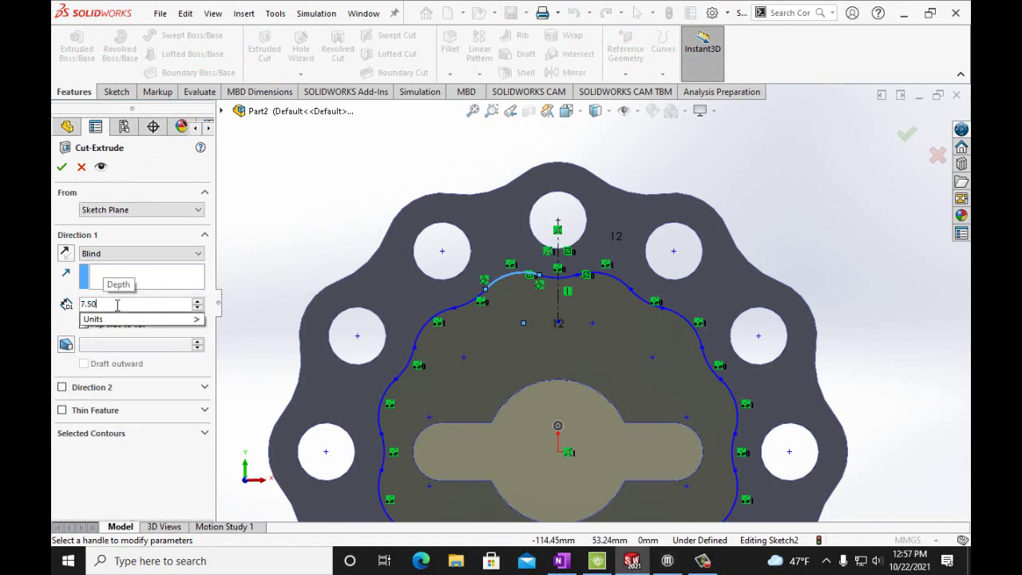
key("BackSpace")
key("BackSpace")
key("BackSpace")
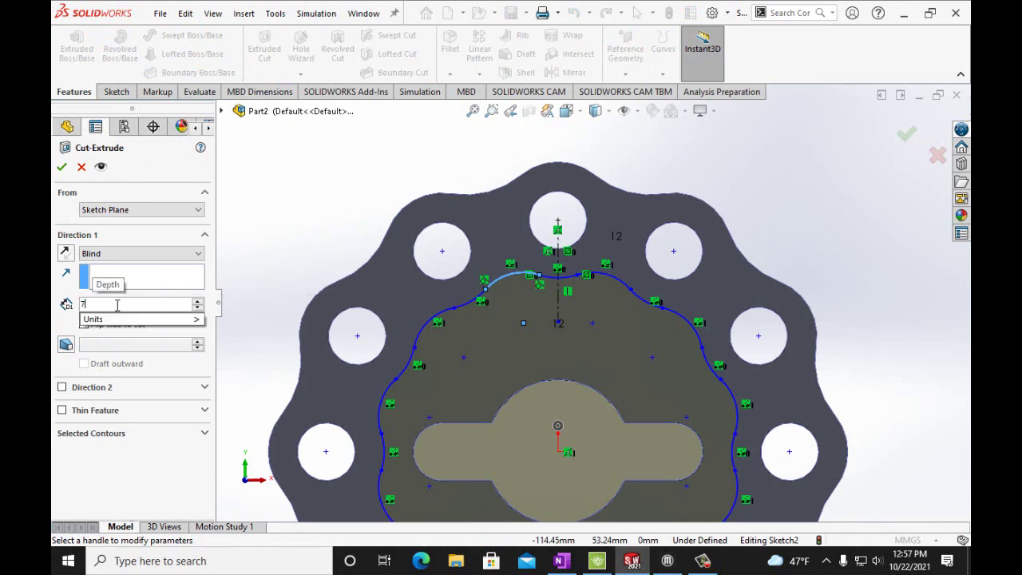
type("3.5")
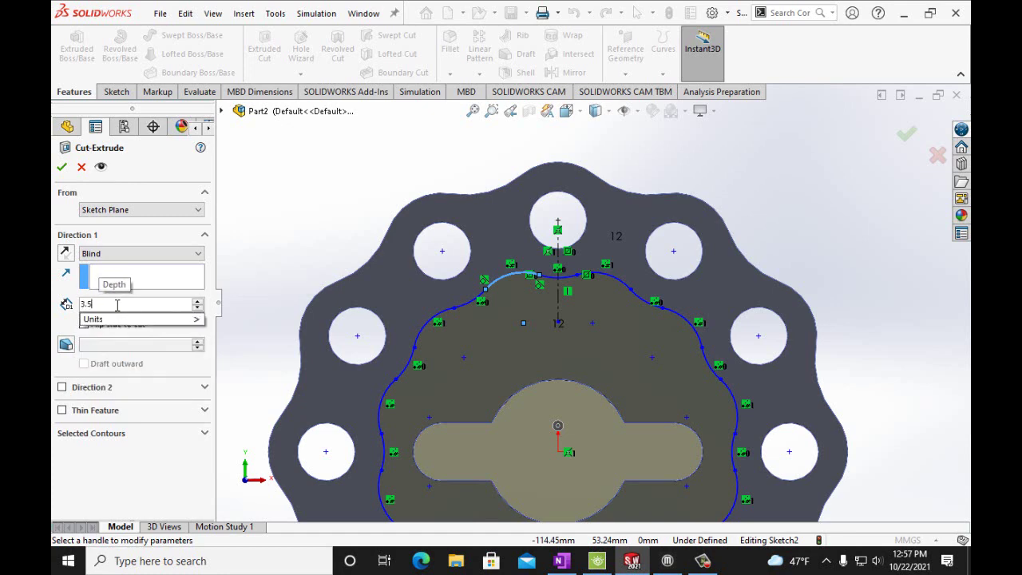
key("Return")
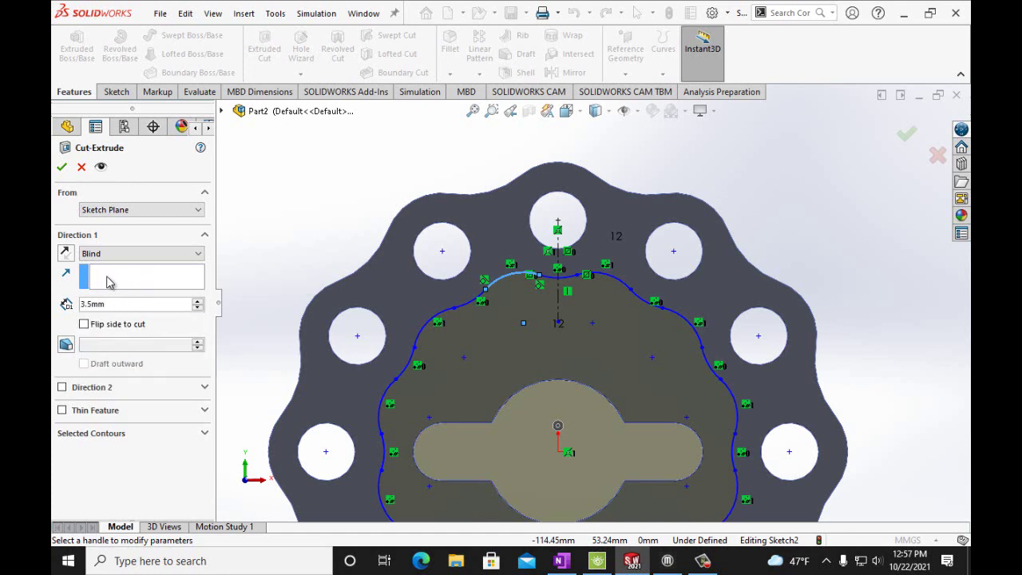
left_click(61, 168)
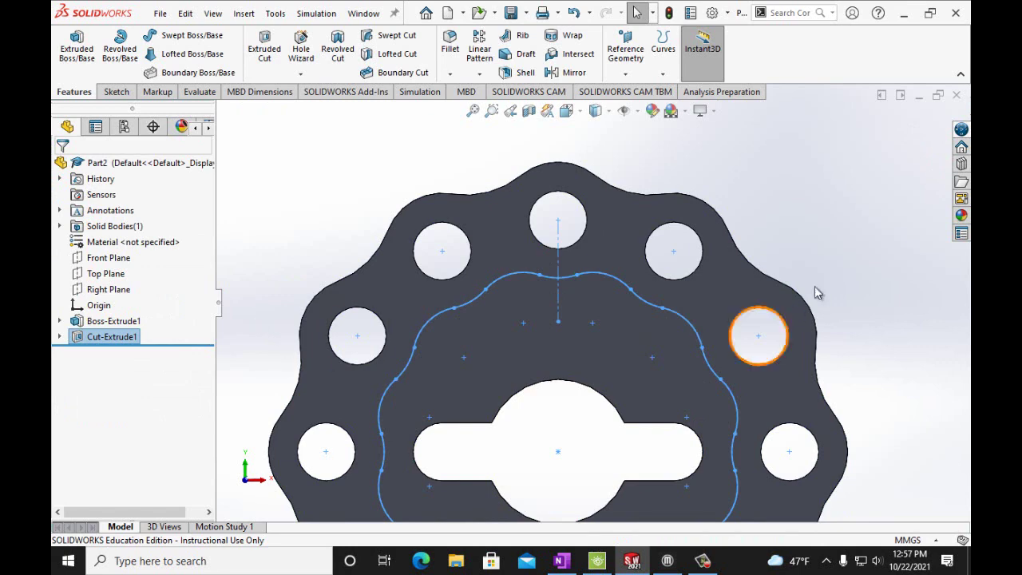
Step: Examine the recessed scalloped cut and the gasket's front, back and edge by rotating the part through a full turn
key("Up")
key("Up")
key("Up")
key("Up")
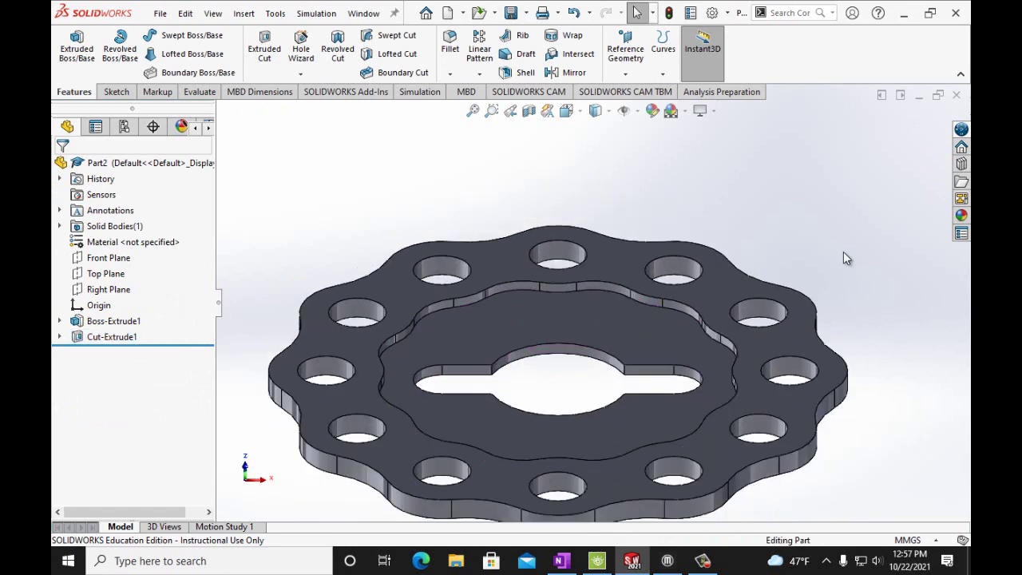
key("Down")
key("Down")
key("Down")
key("Down")
key("Up")
key("Up")
key("Up")
key("Up")
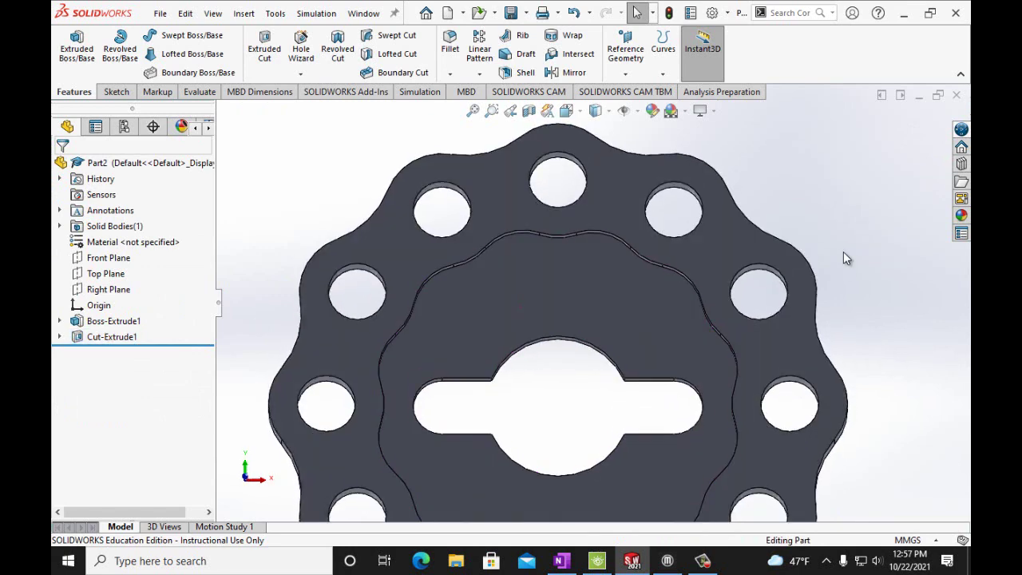
key("Up")
key("Up")
key("Up")
key("Up")
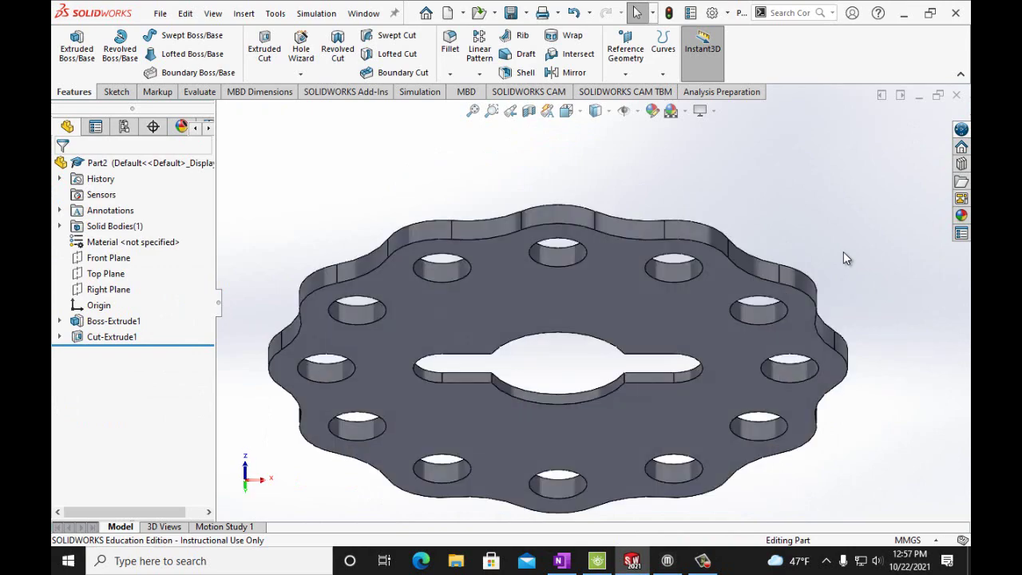
key("Up")
key("Up")
key("Up")
key("Up")
key("Up")
key("Up")
key("Up")
key("Up")
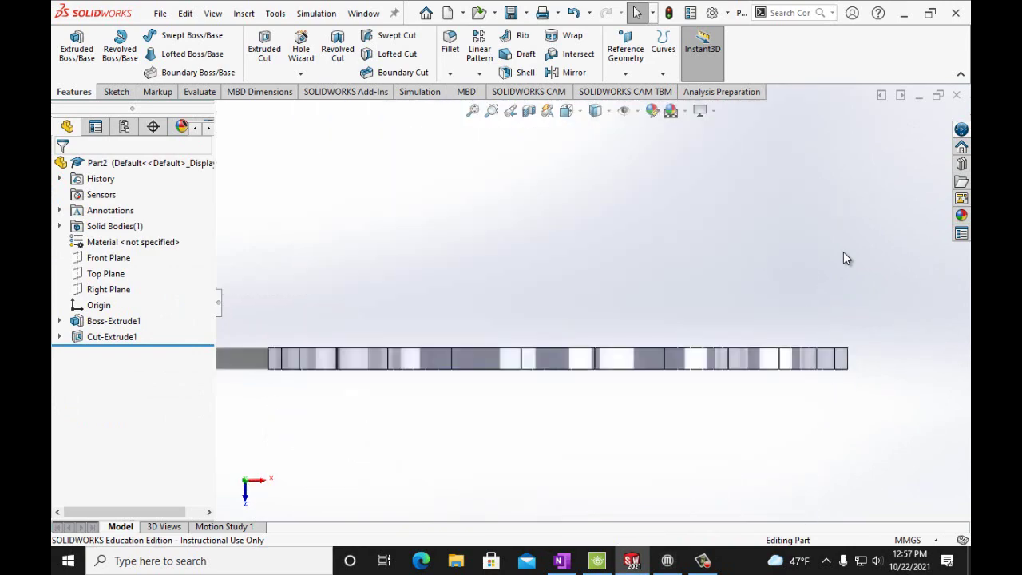
key("Up")
key("Up")
key("Up")
key("Up")
key("Up")
key("Up")
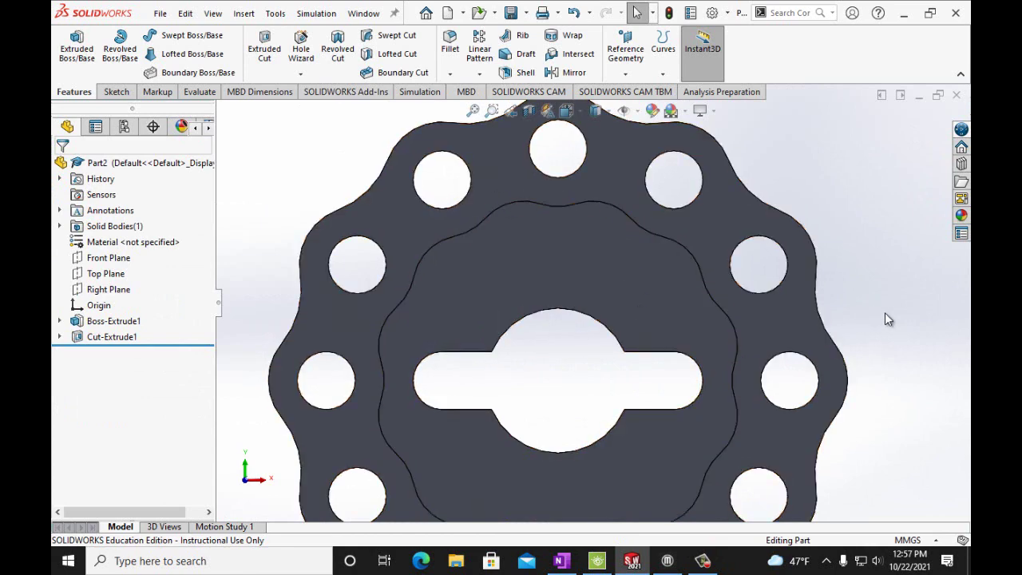
key("f")
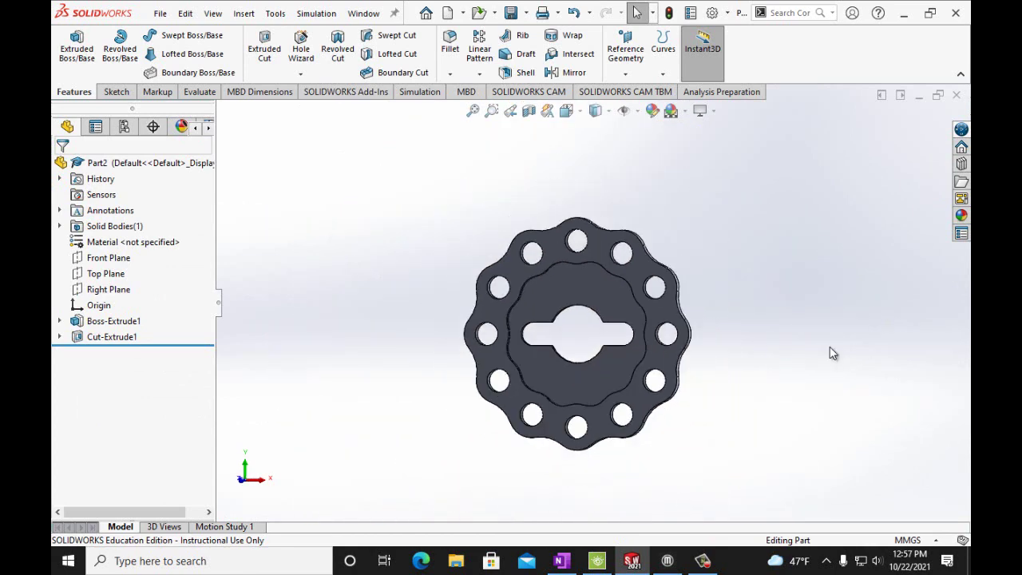
Step: Compare the finished gasket with the Figure P2-16 lace gasket drawing in OneNote
left_click(563, 560)
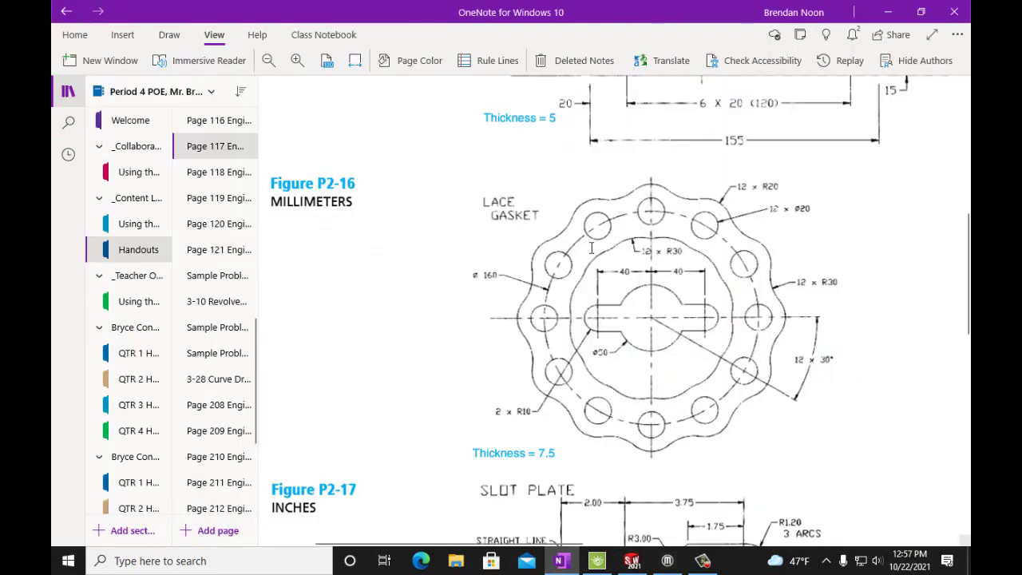
left_click(562, 561)
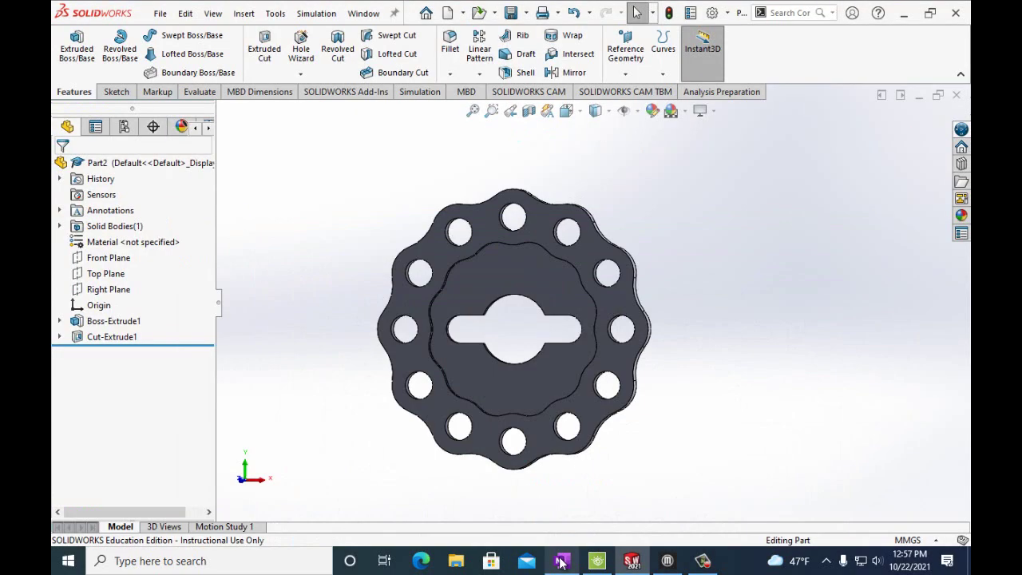
left_click(563, 561)
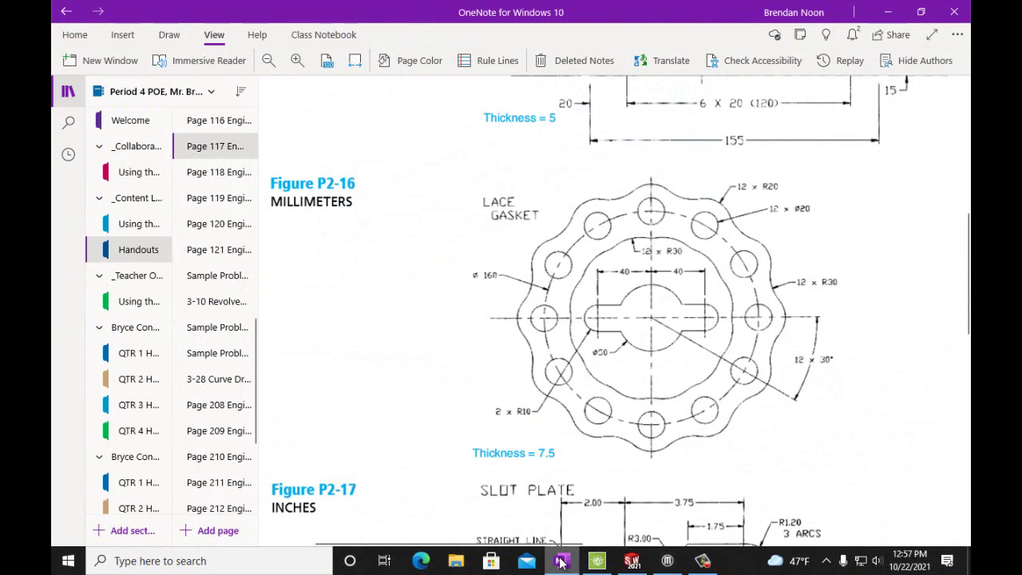
left_click(561, 562)
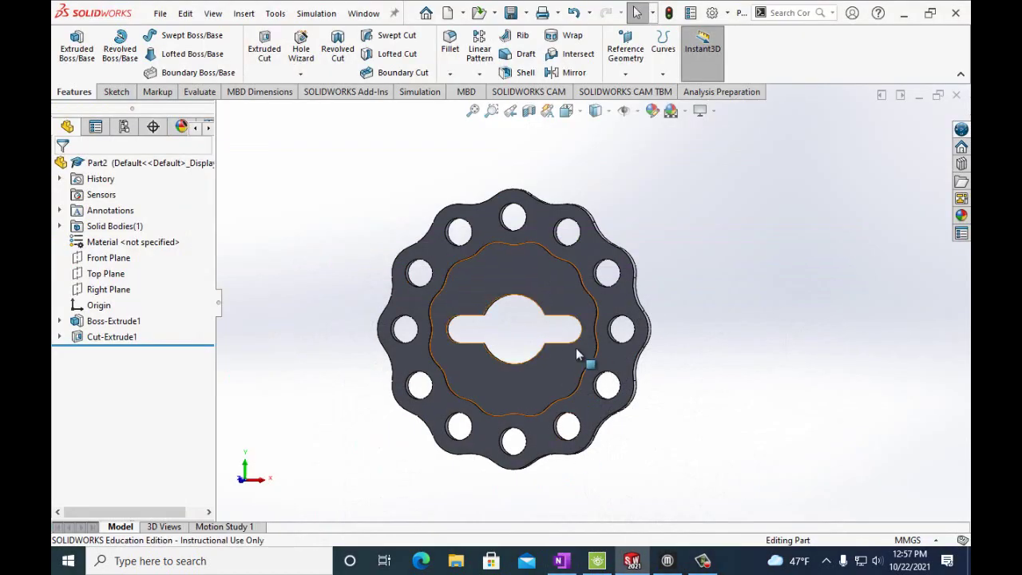
Step: Save the part as PartP2-16, checking the figure number in OneNote for the name
left_click(160, 15)
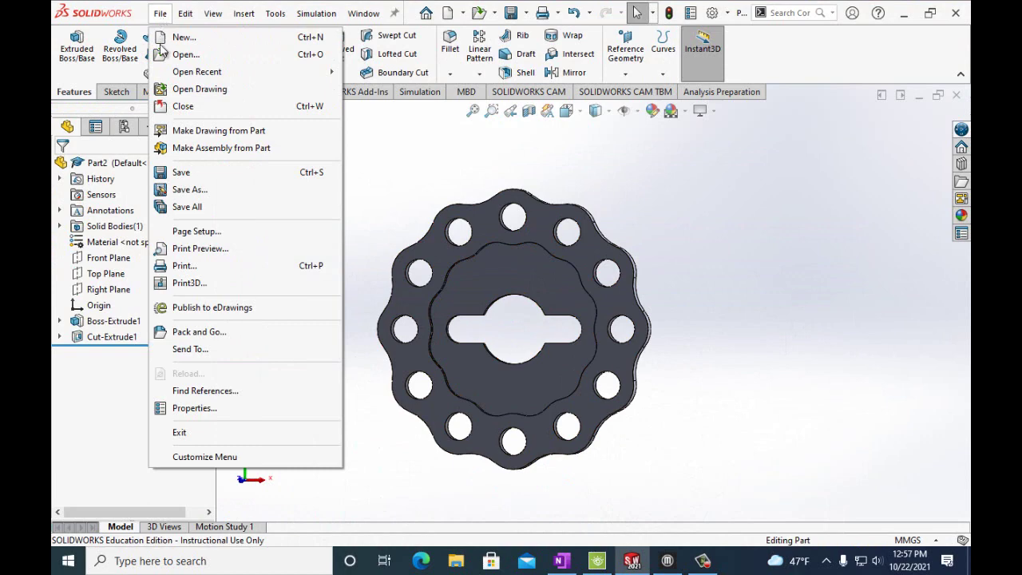
left_click(189, 190)
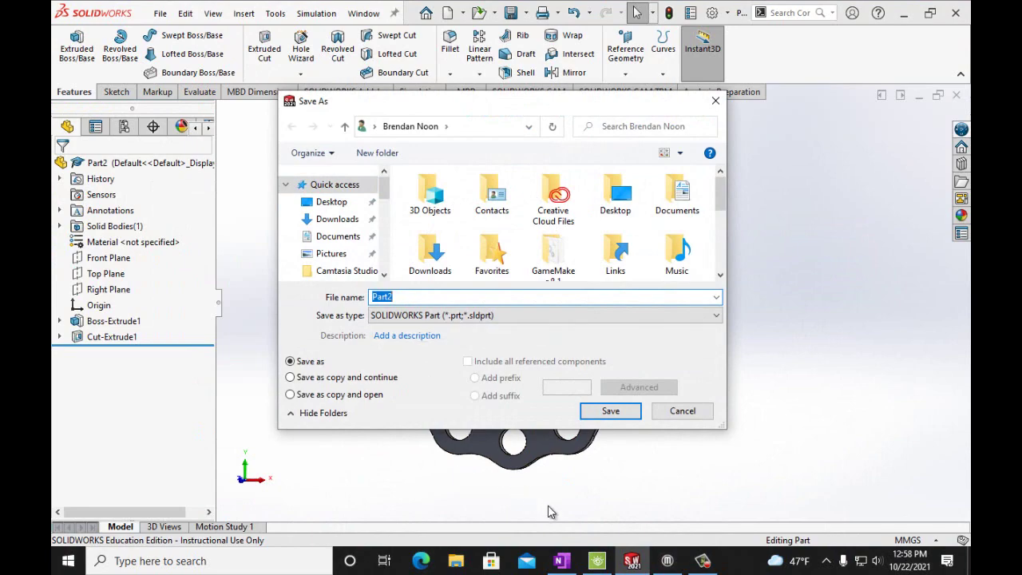
left_click(563, 561)
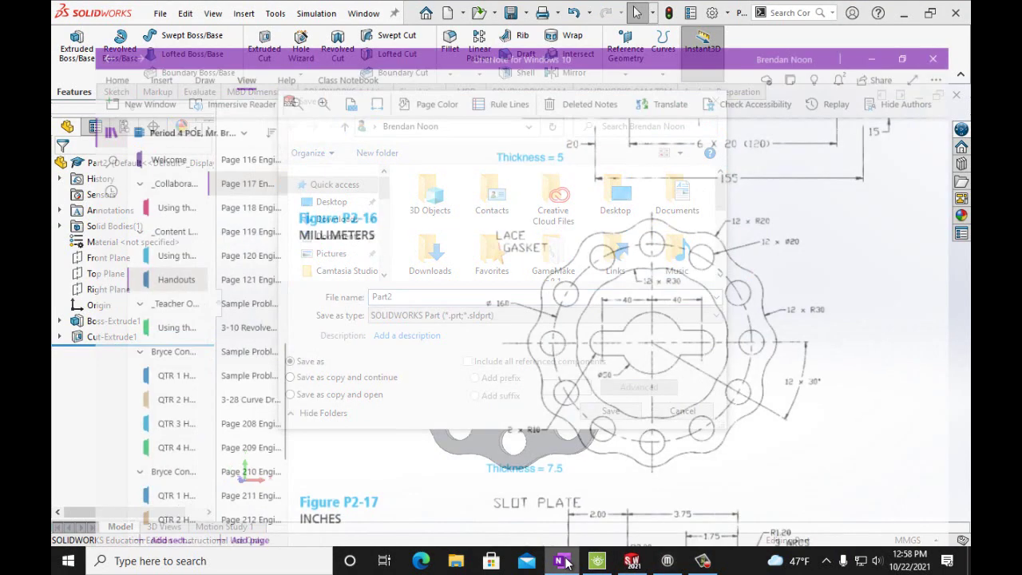
left_click(563, 562)
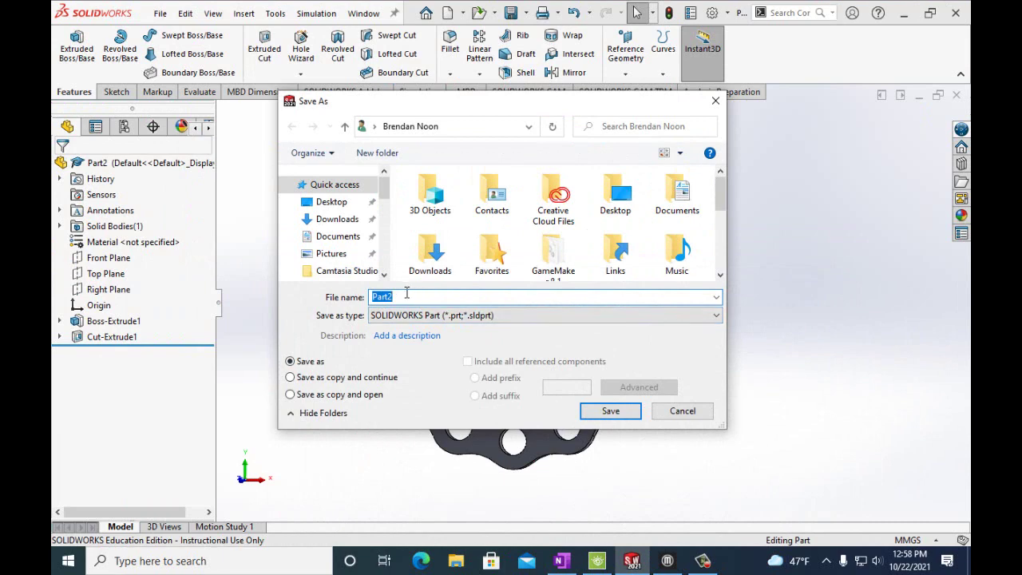
type("-16")
left_click(609, 411)
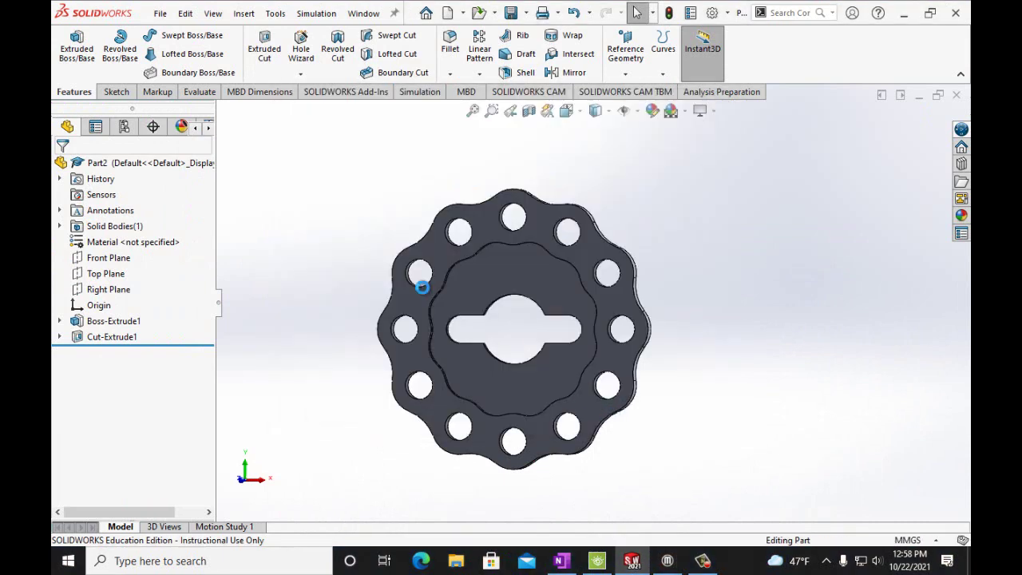
Step: Make a drawing from the part on an A (ANSI) Landscape sheet with the standard sheet format displayed
left_click(160, 14)
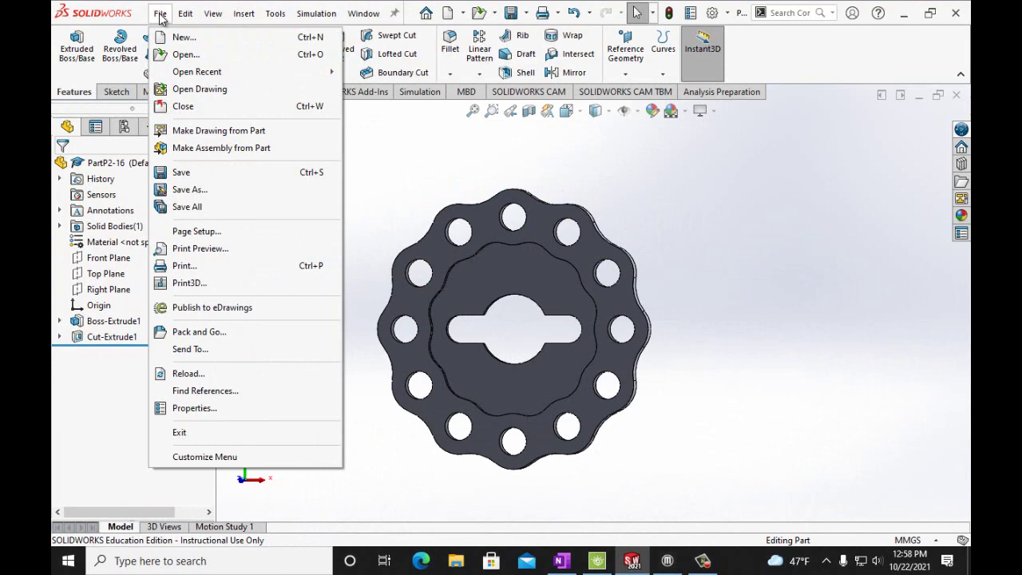
left_click(331, 165)
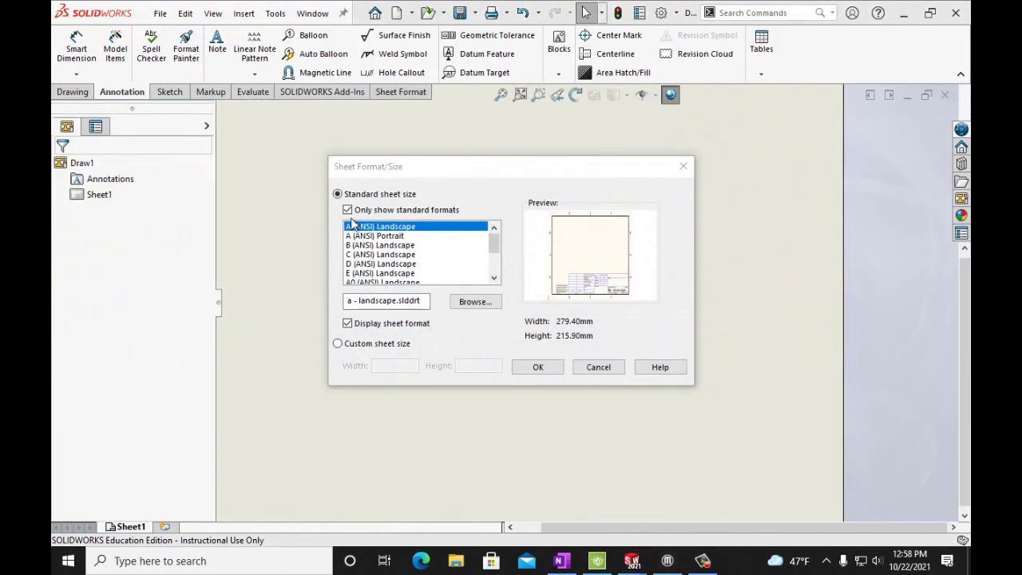
left_click(530, 368)
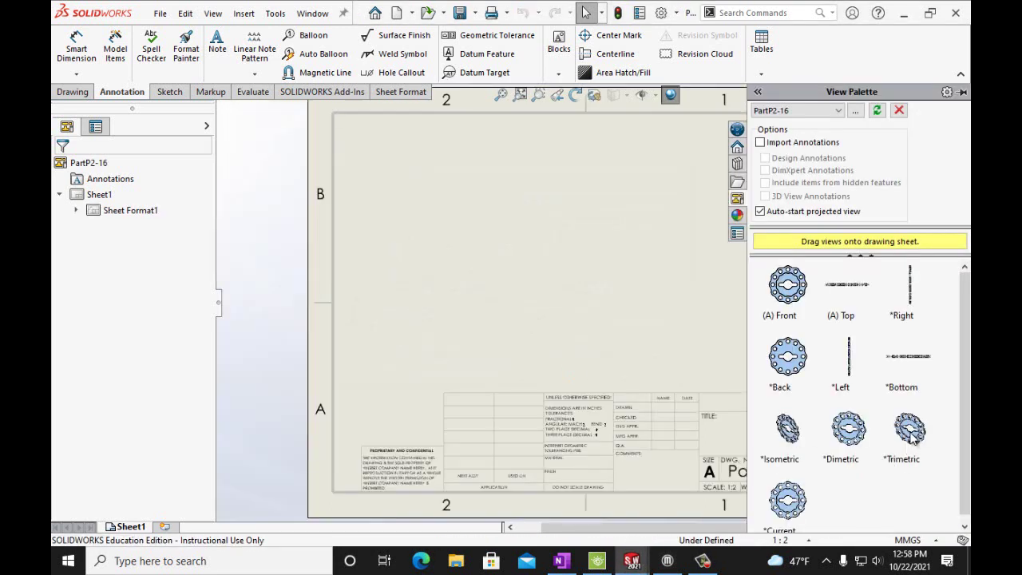
Step: Place a trimetric view of the gasket above the title block and display it with hidden lines removed
left_click_drag(913, 431, 595, 263)
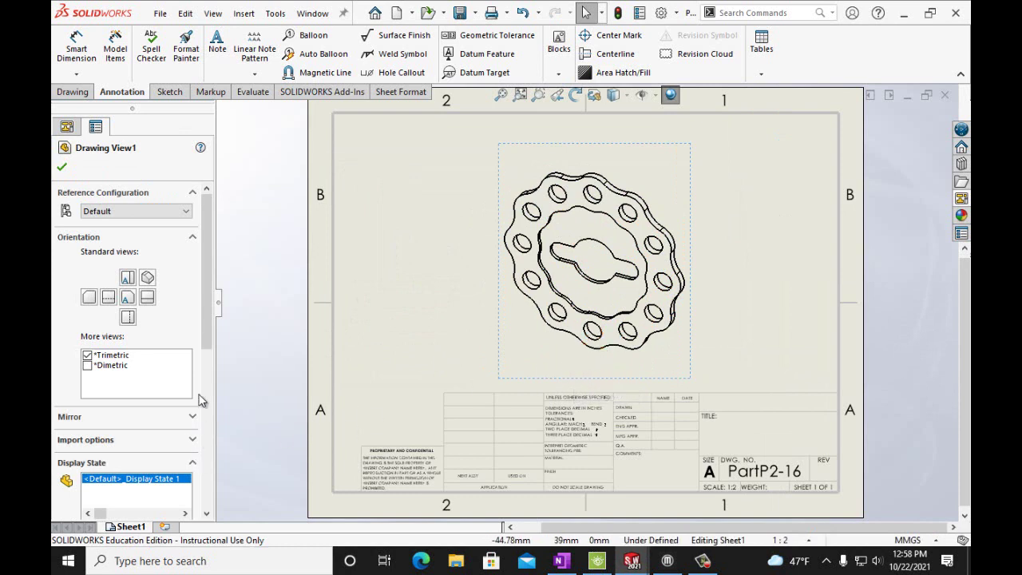
scroll(201, 401, "down", 4)
left_click(144, 410)
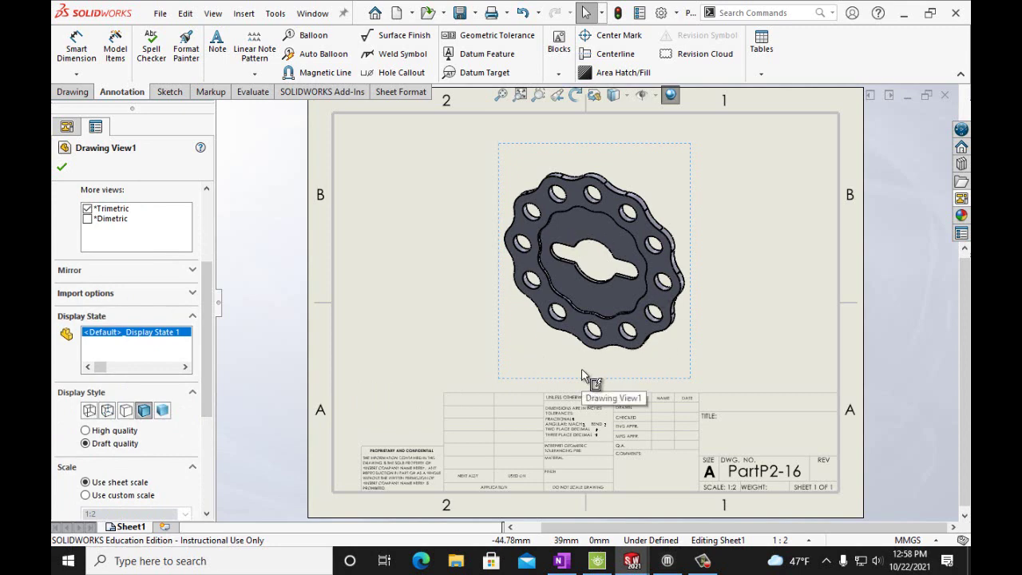
left_click(126, 413)
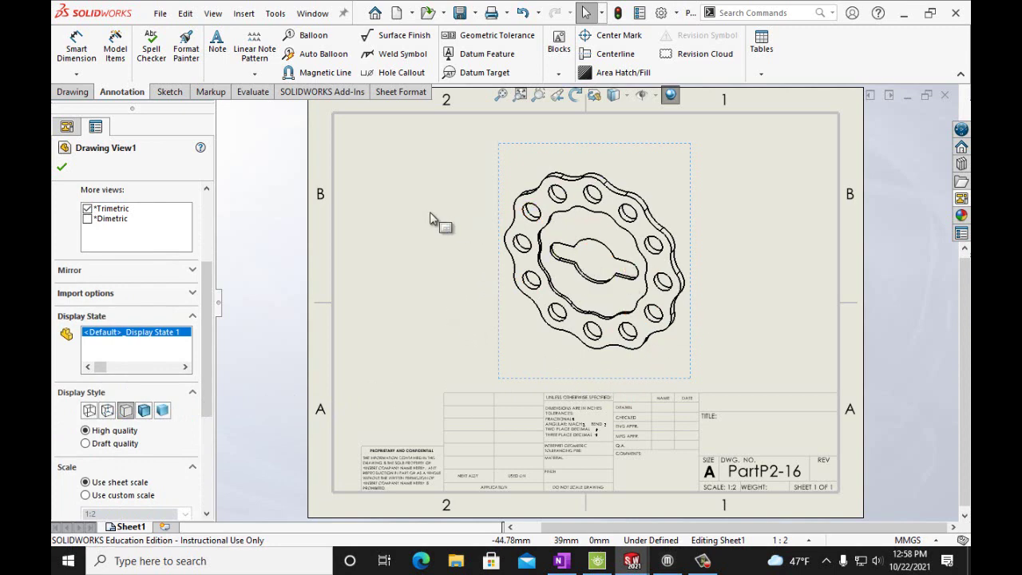
Step: Check the Figure P2-16 lace gasket in OneNote, return to the SOLIDWORKS drawing and accept the gasket's view settings
left_click(561, 559)
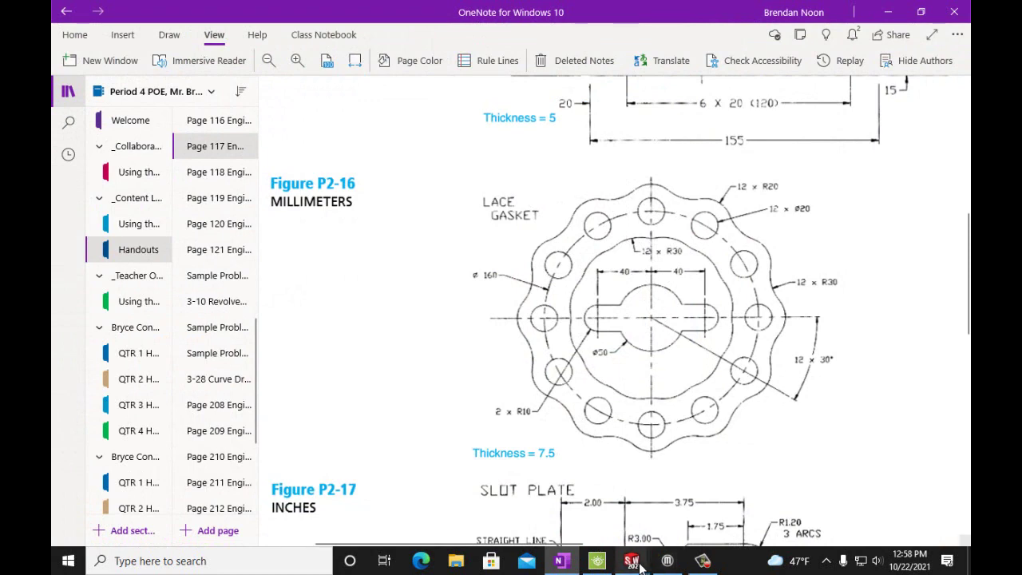
mouse_move(632, 561)
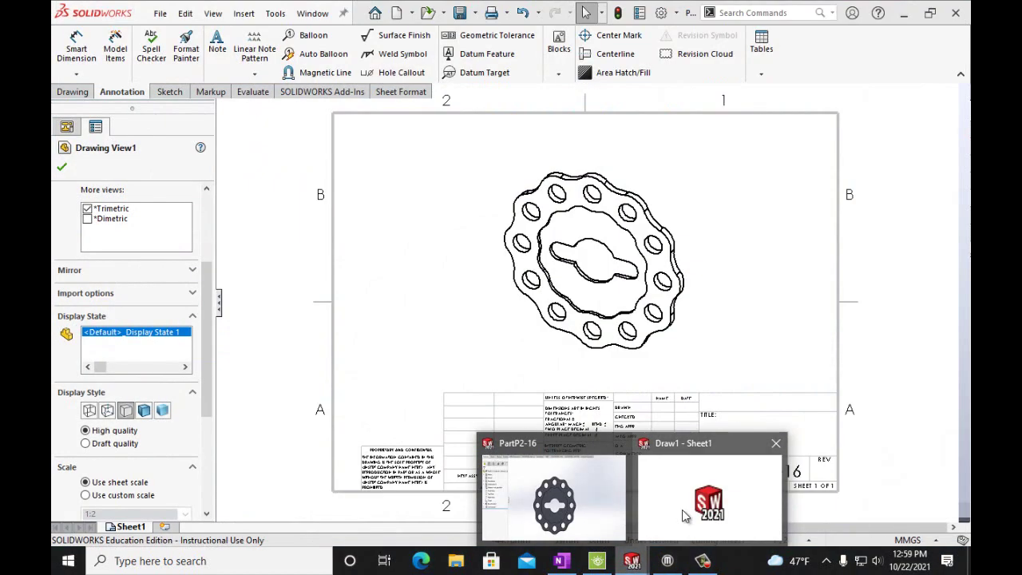
left_click(709, 497)
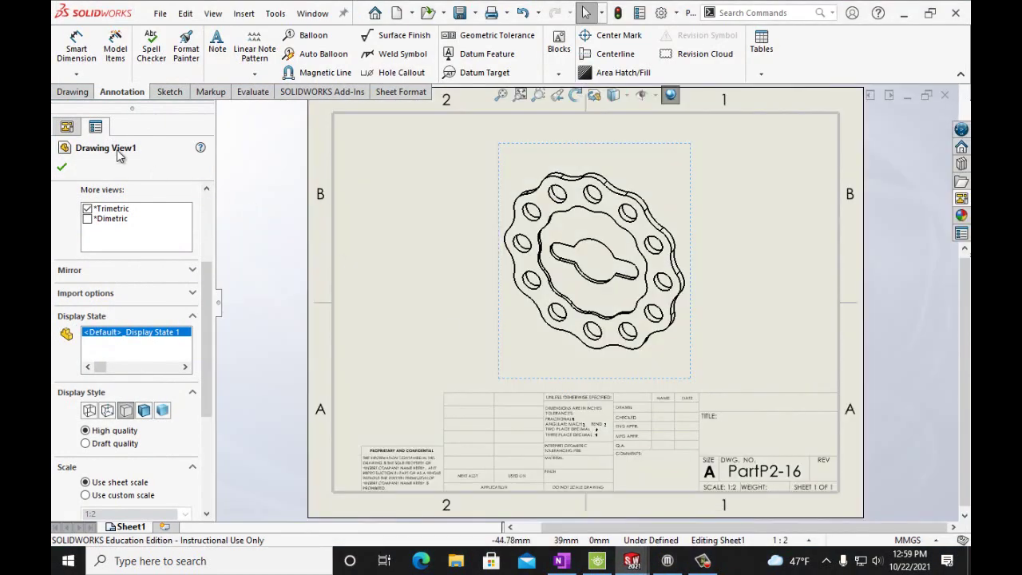
left_click(62, 167)
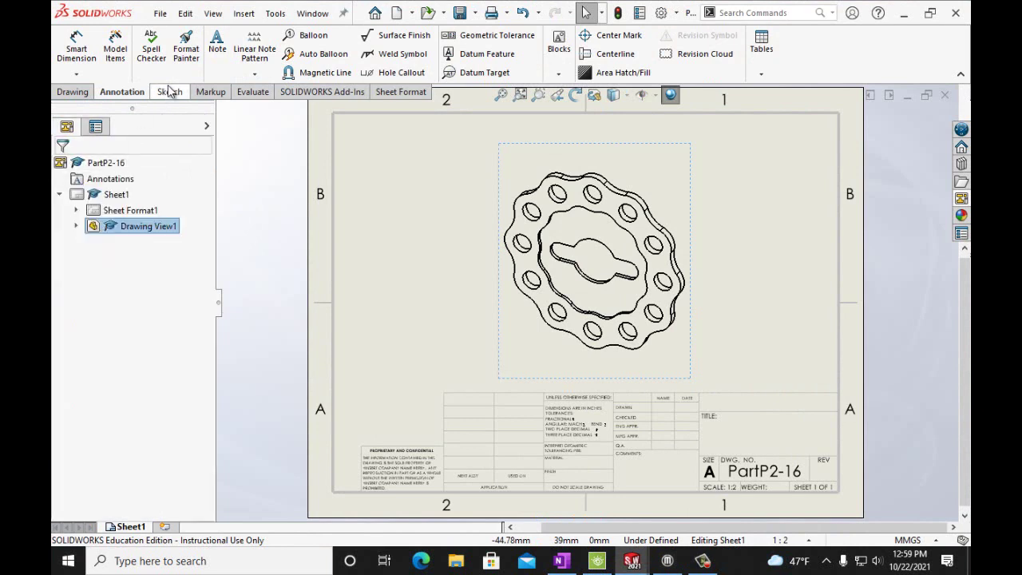
Step: Place a note in the title area of the title block and set its text to 24-point Poor Richard
left_click(217, 45)
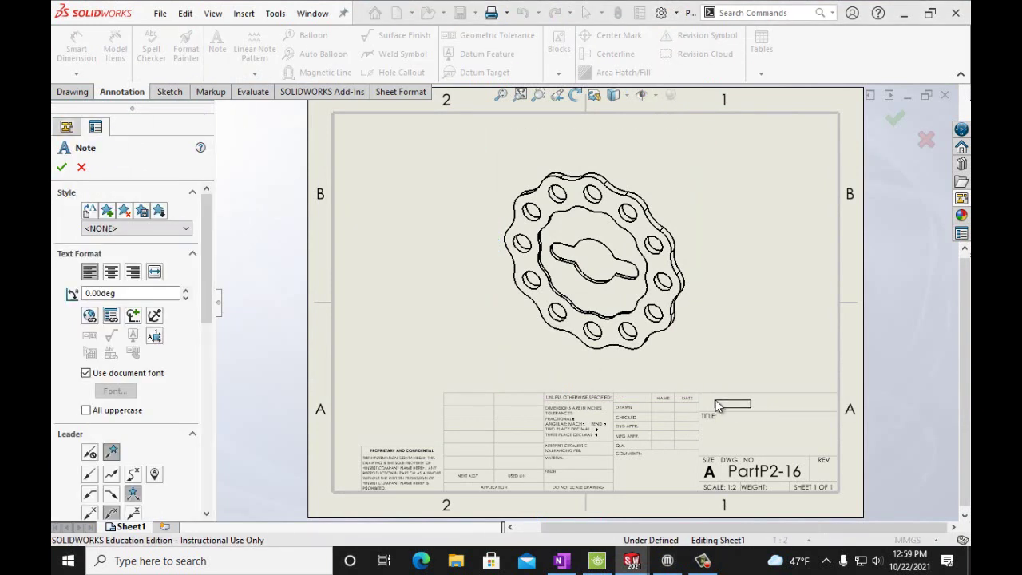
left_click(716, 405)
left_click(558, 379)
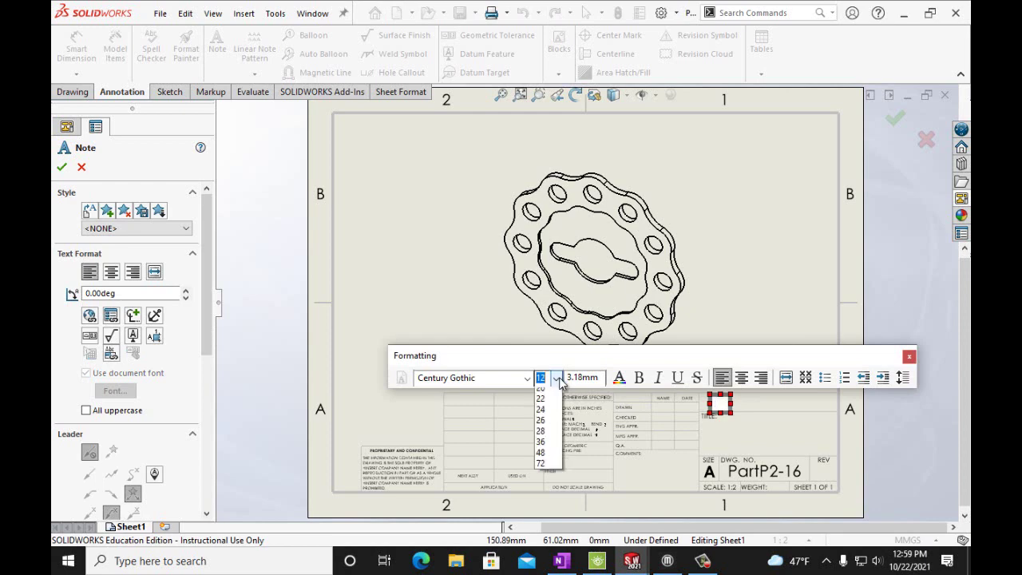
left_click(547, 510)
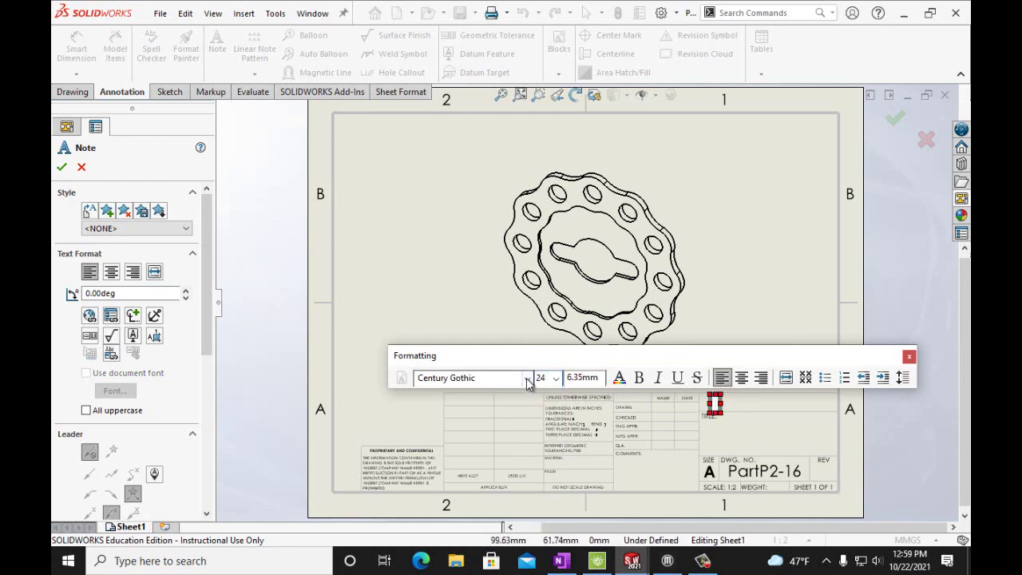
left_click(527, 380)
left_click_drag(532, 139, 529, 296)
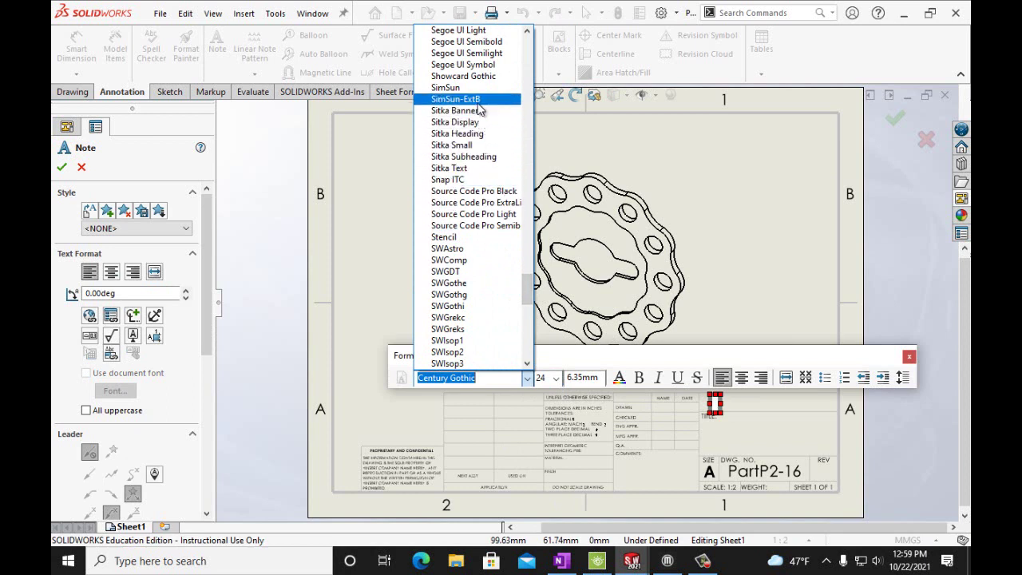
scroll(482, 85, "up", 2)
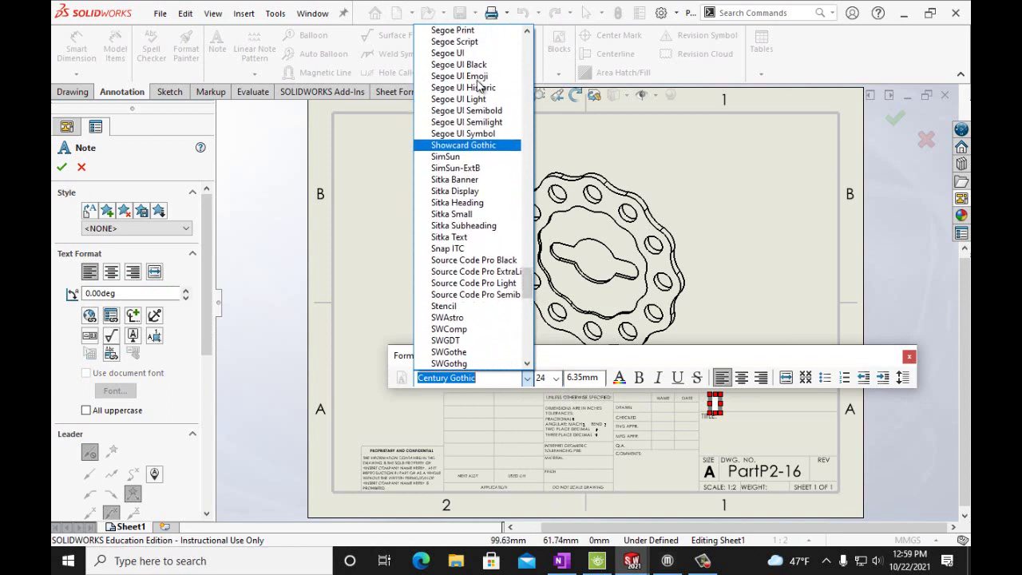
scroll(482, 92, "up", 2)
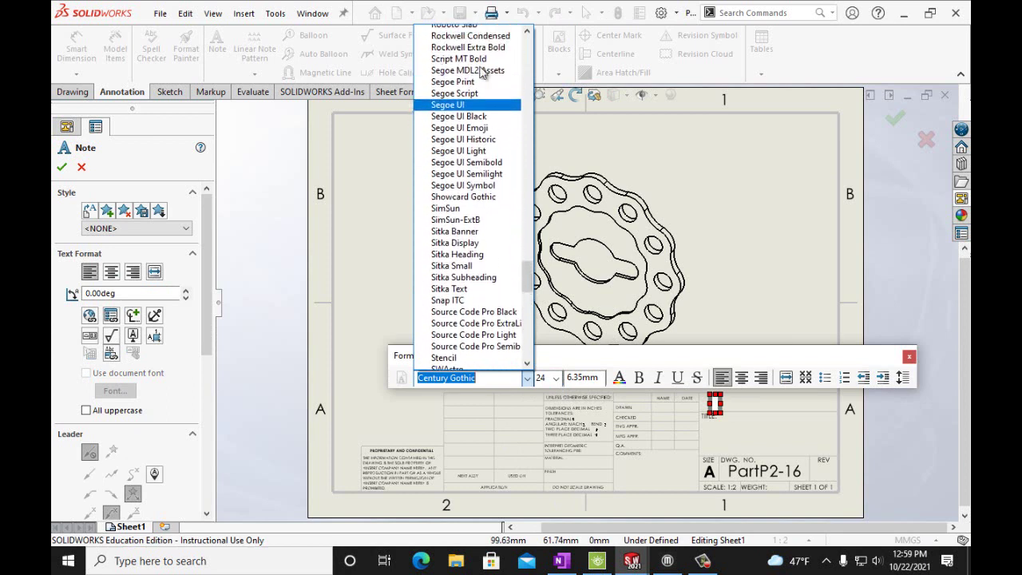
scroll(482, 95, "up", 2)
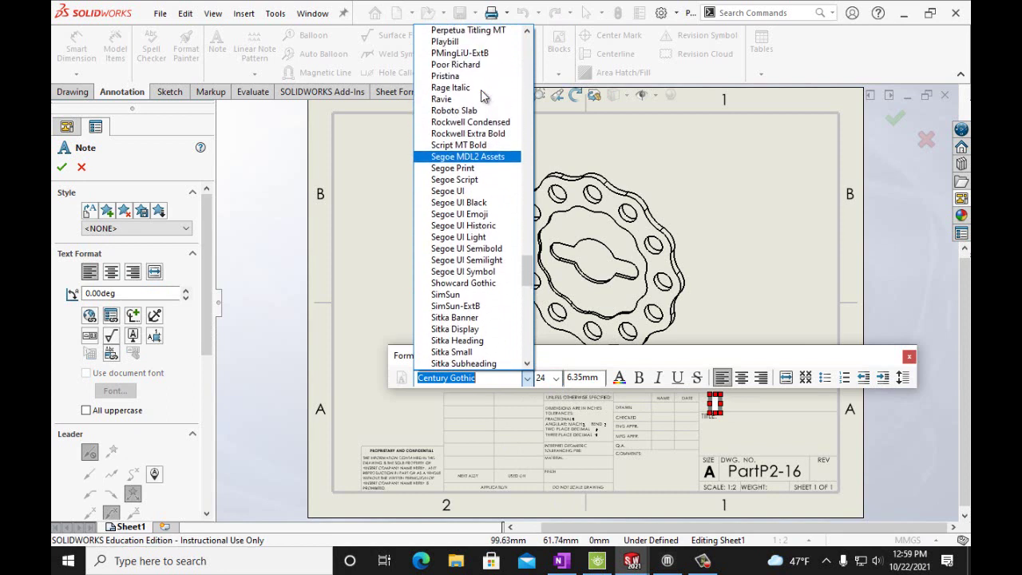
left_click(480, 66)
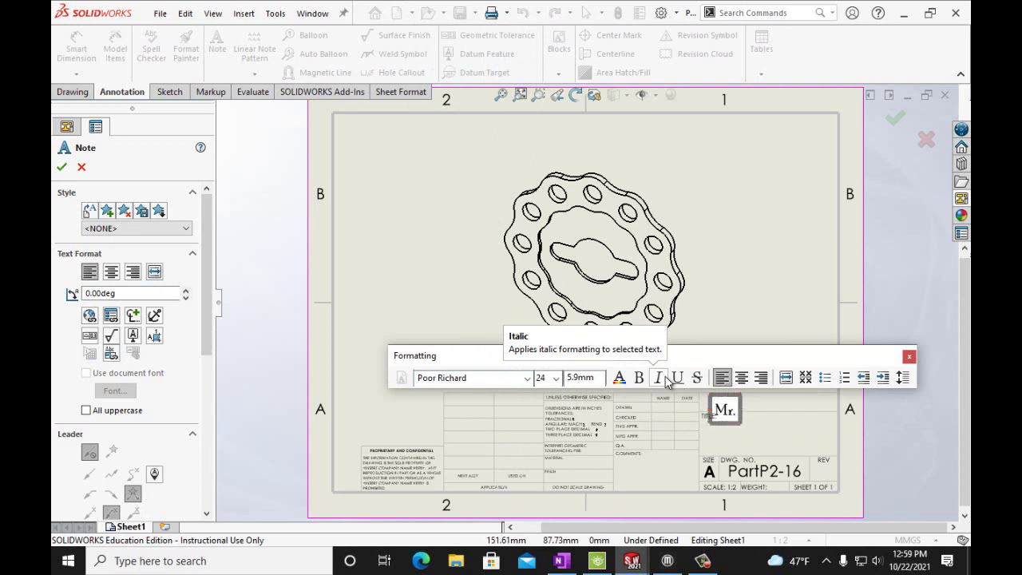
Step: Enter the drafter's title and surname in the note, make the text bold and finish the note
type("Noon")
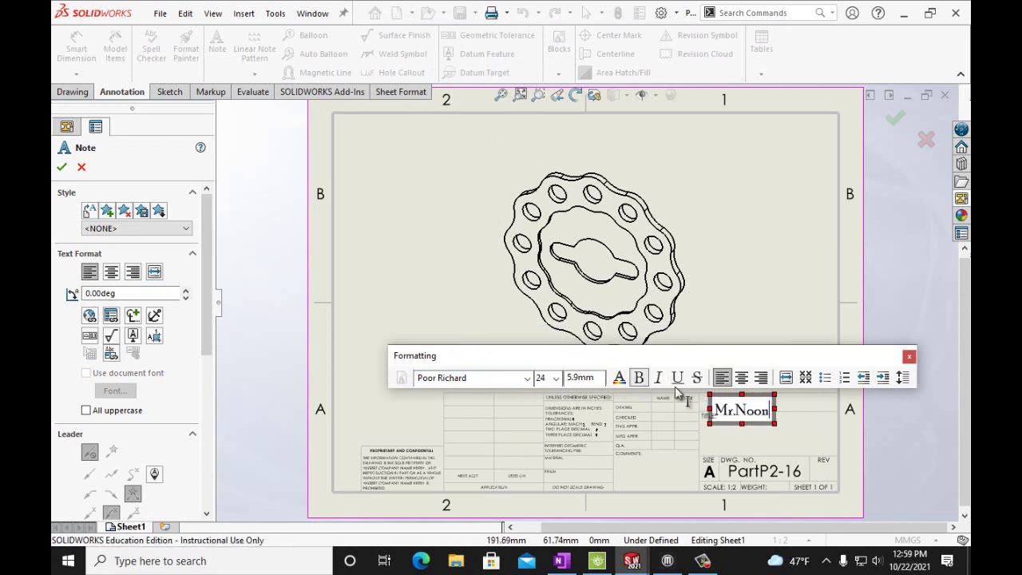
left_click_drag(771, 412, 712, 412)
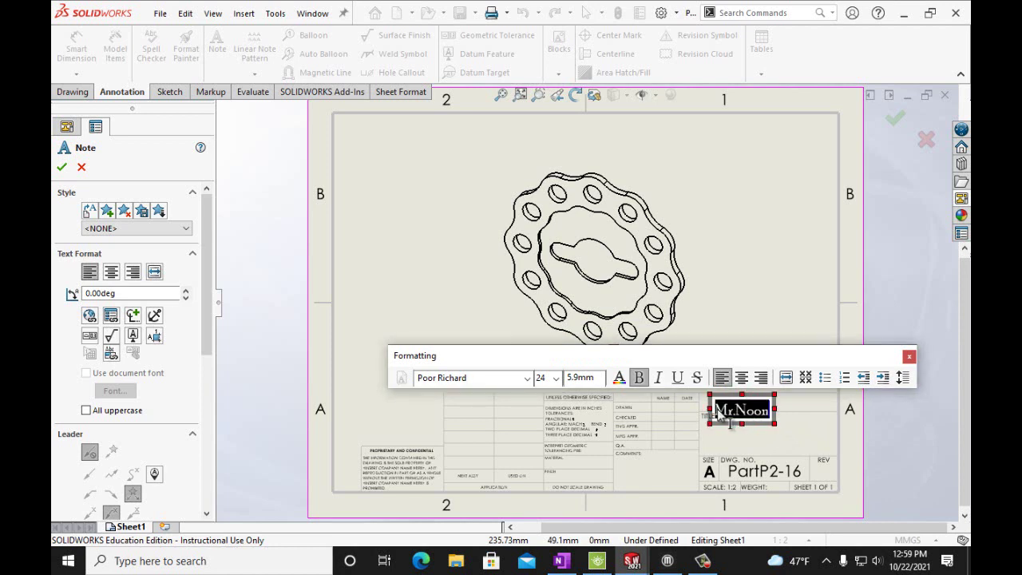
left_click(640, 379)
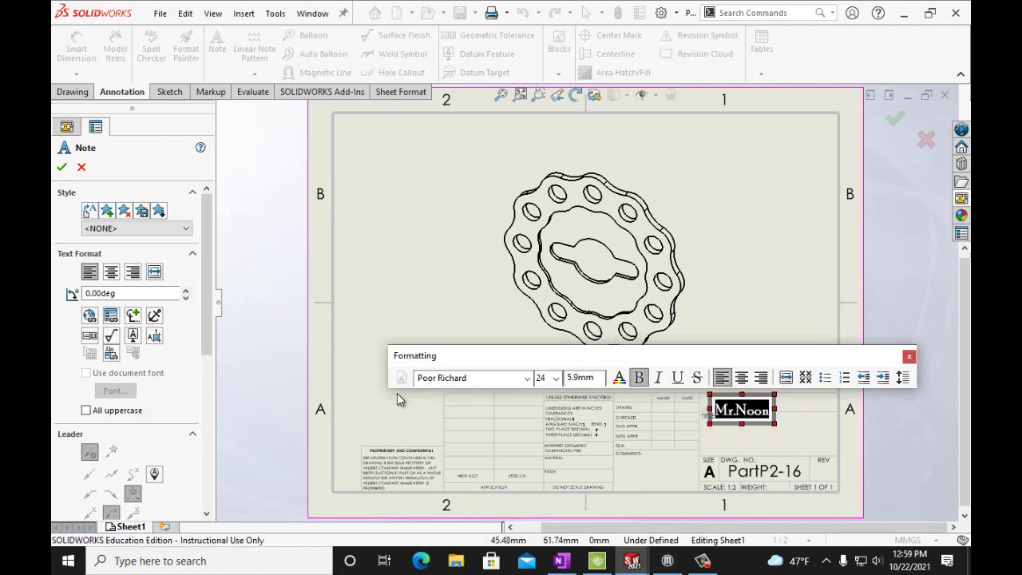
left_click(63, 168)
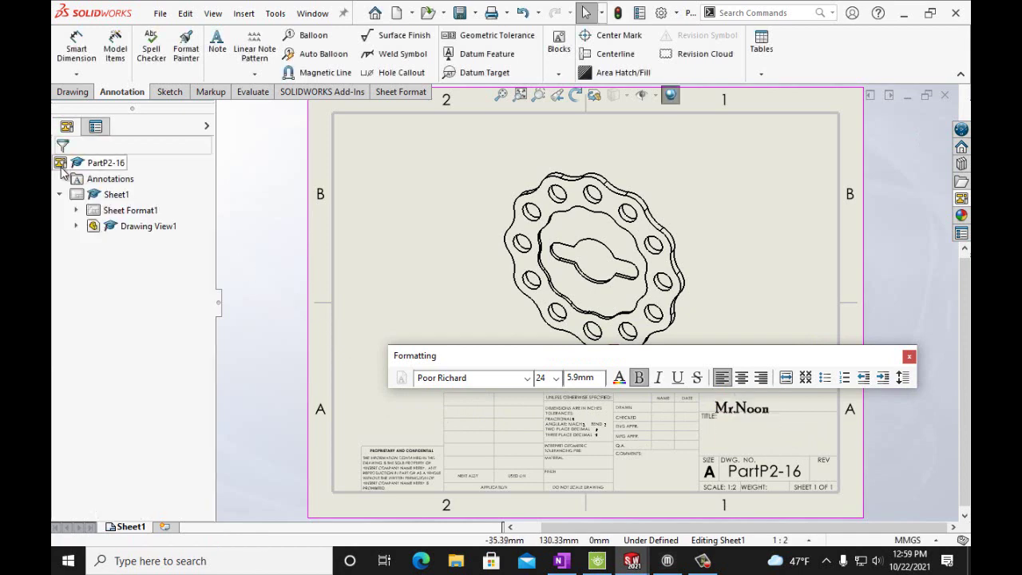
Step: Save the gasket drawing
left_click(160, 14)
left_click(180, 112)
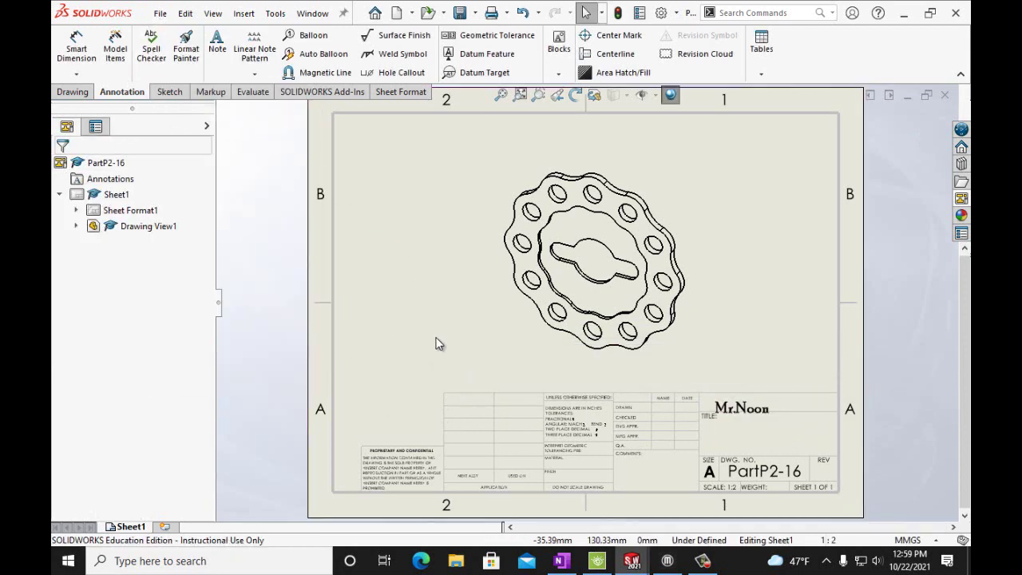
left_click(607, 411)
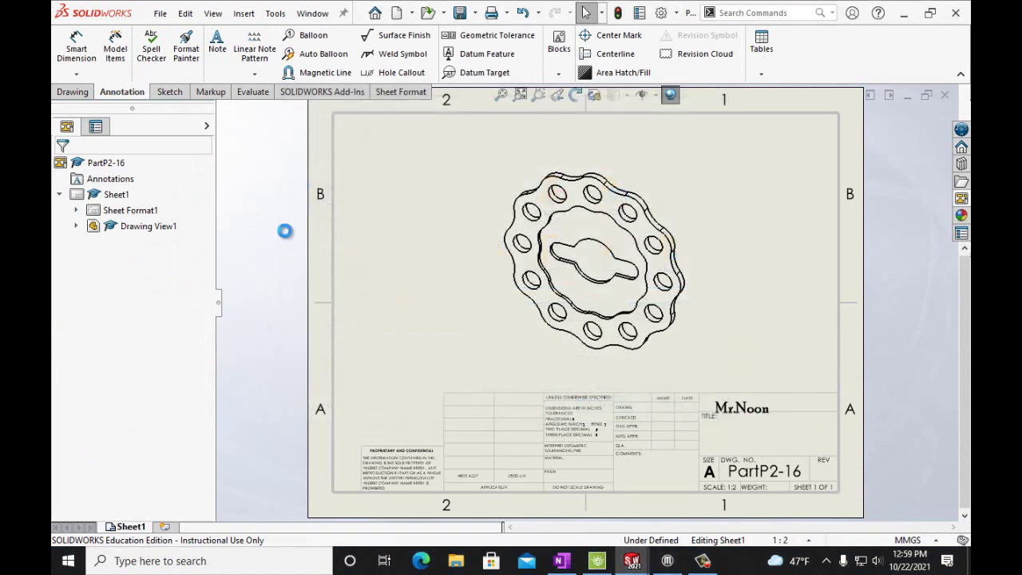
Step: Print the current sheet to OneNote for Windows 10, inserting the printout in the Handouts section
left_click(160, 13)
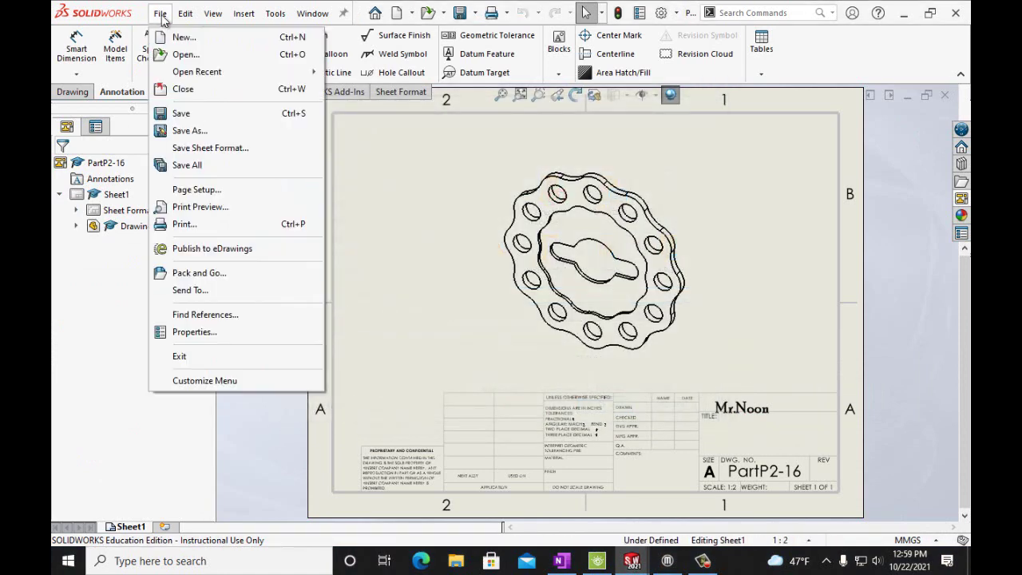
left_click(184, 224)
left_click(428, 148)
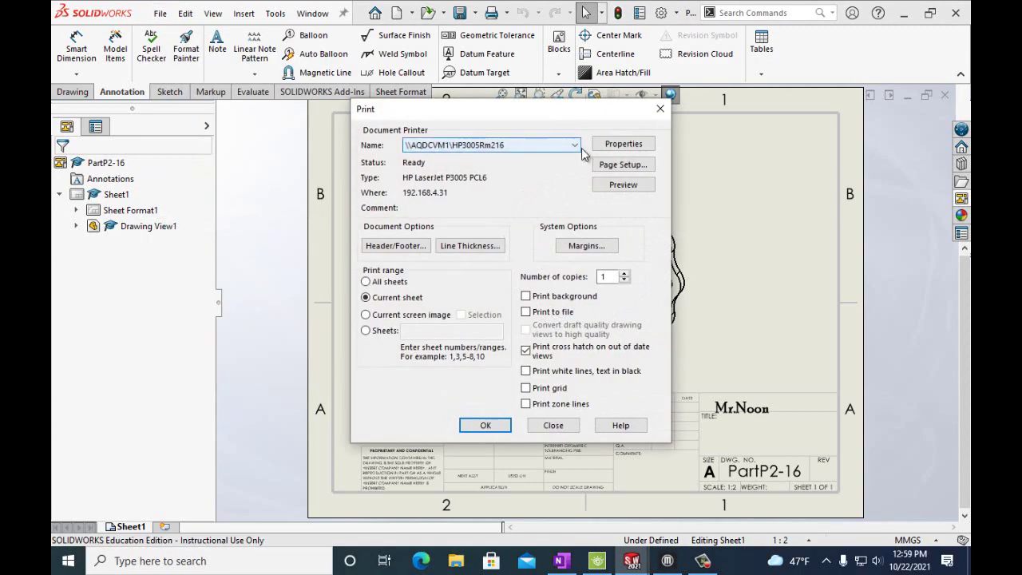
left_click(509, 206)
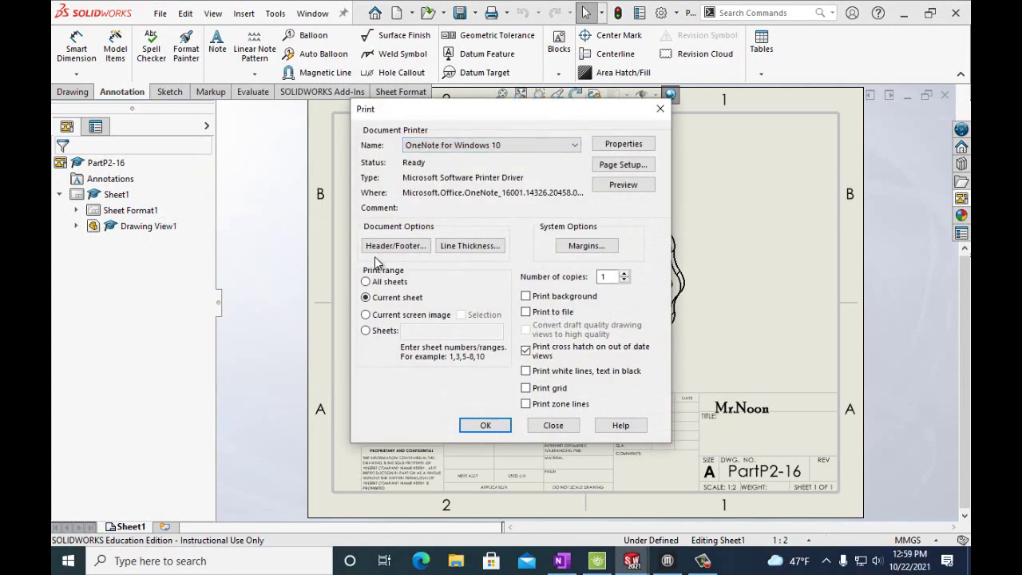
left_click(485, 425)
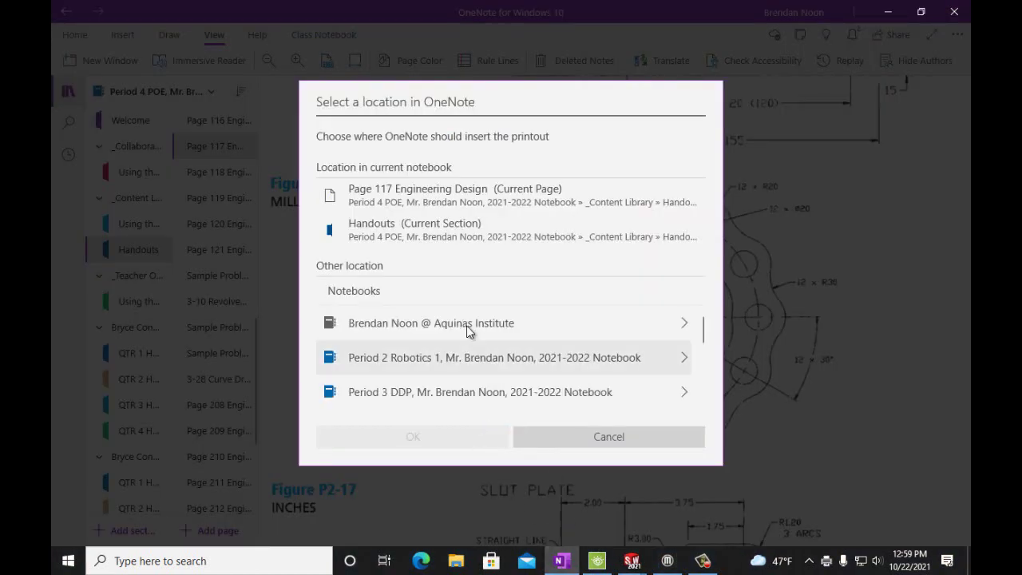
left_click(399, 224)
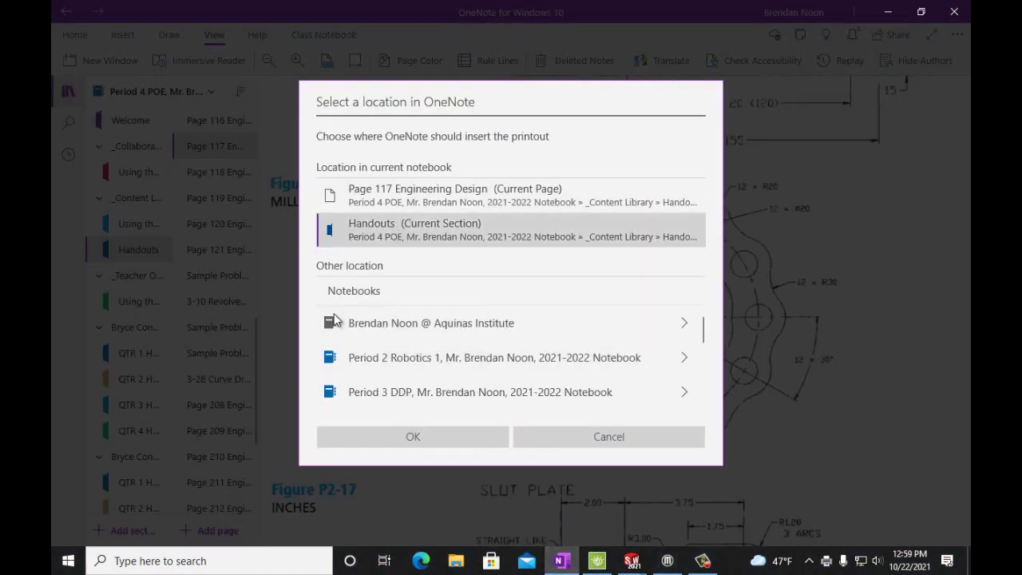
left_click(388, 436)
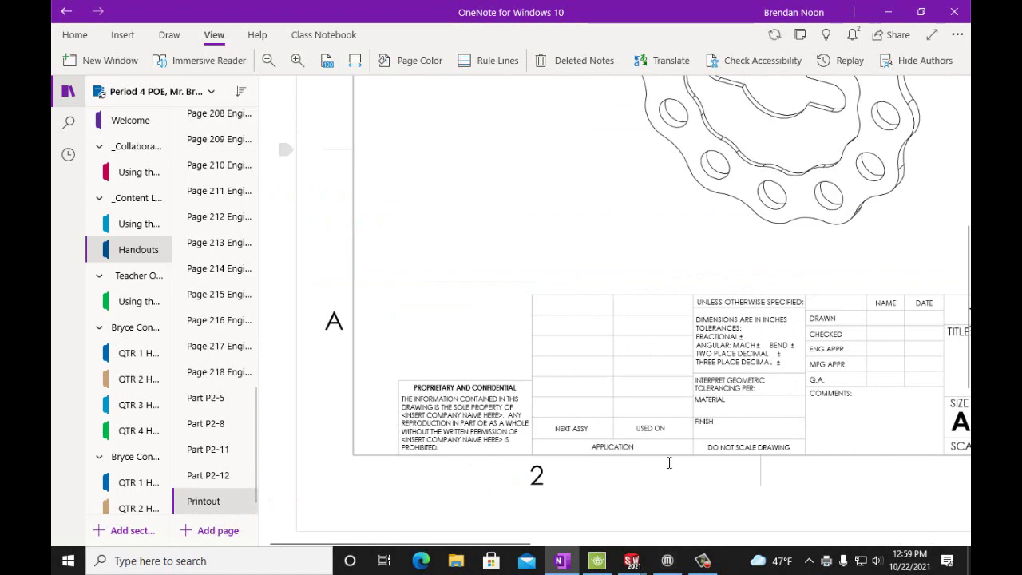
Step: Check the gasket and title block on the OneNote printout and rename its page Part P2-16
scroll(679, 470, "down", 4)
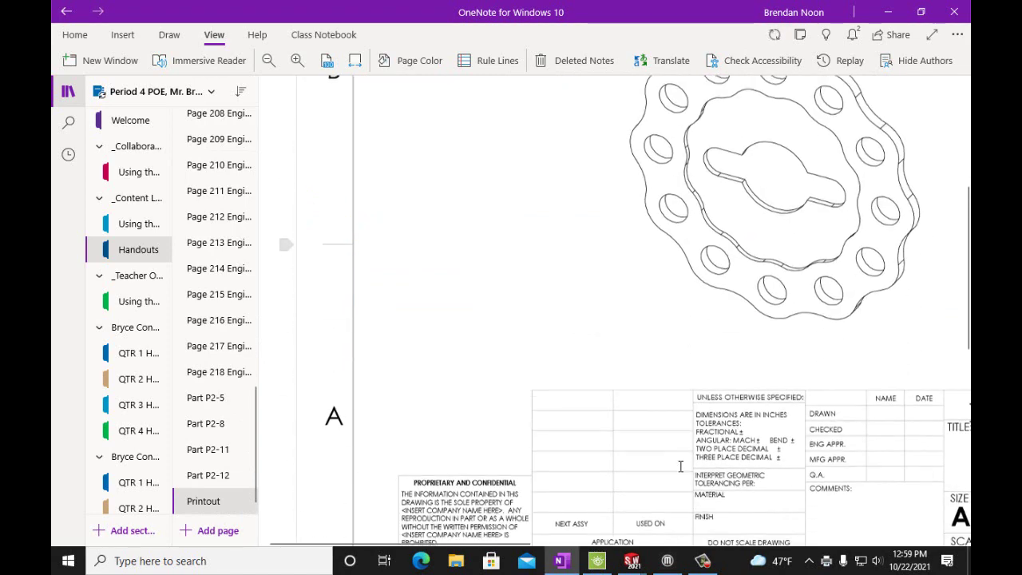
left_click_drag(522, 543, 635, 543)
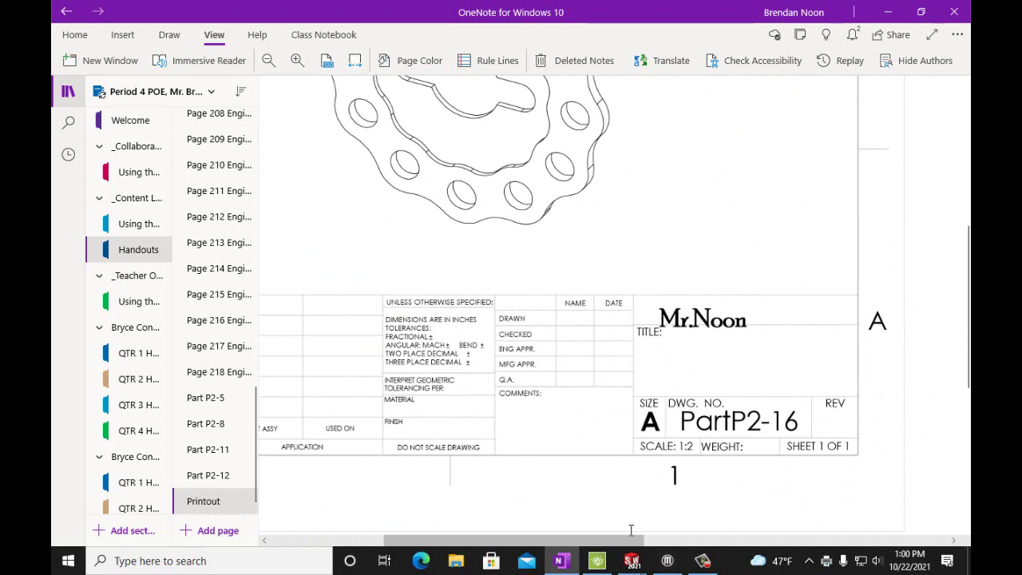
left_click_drag(631, 531, 375, 530)
scroll(459, 425, "up", 5)
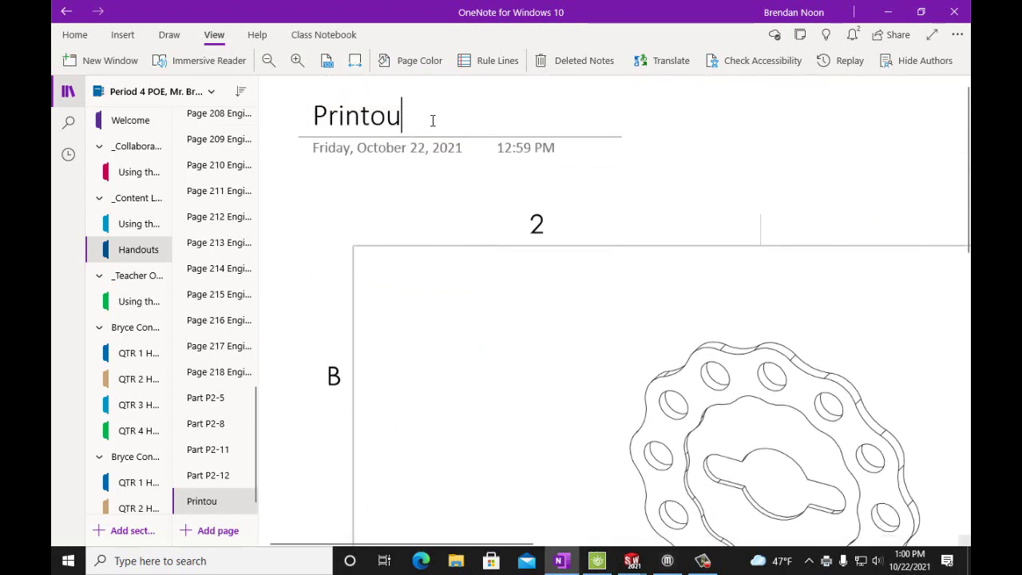
key("BackSpace")
key("BackSpace")
key("BackSpace")
key("BackSpace")
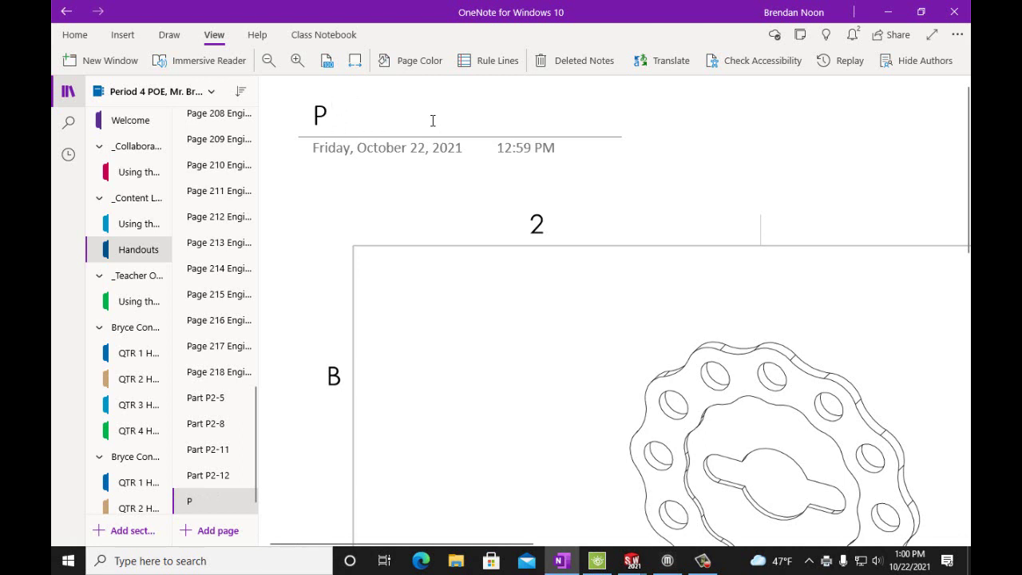
type("art P2-16")
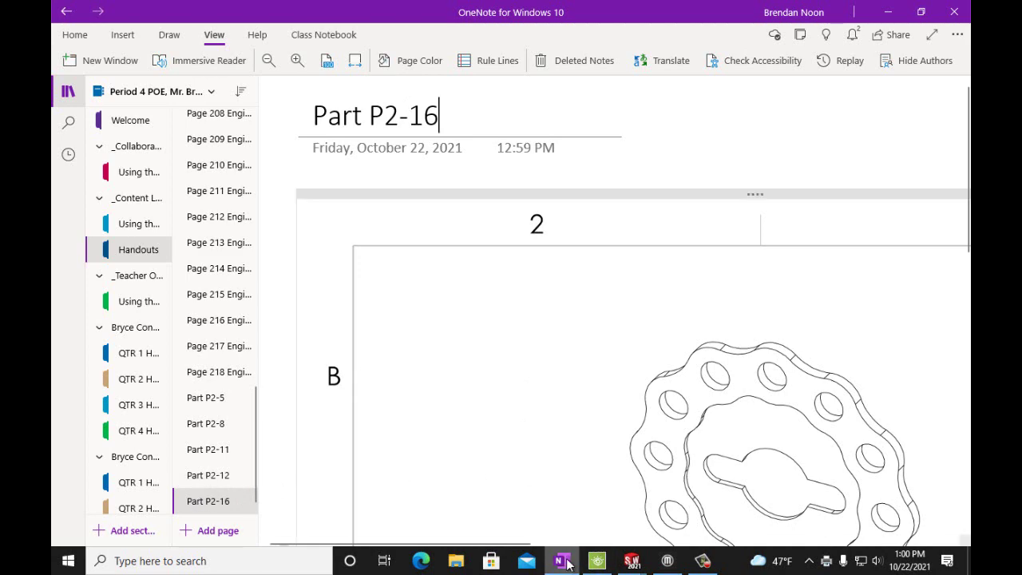
Step: Review the SOLIDWORKS gasket drawing and reopen Page 117 in OneNote's Handouts section to view Figure P2-16
left_click(631, 561)
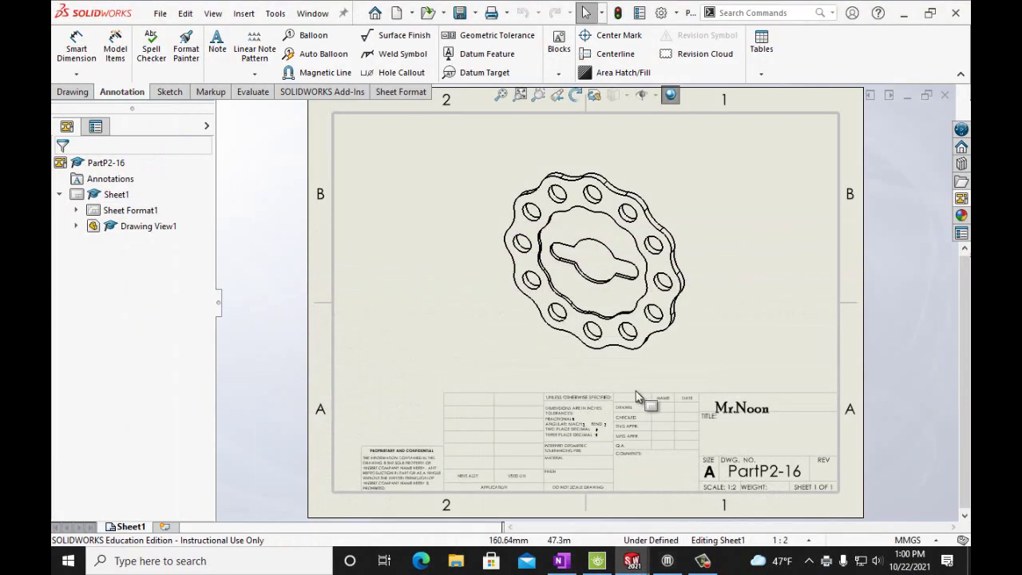
left_click(560, 561)
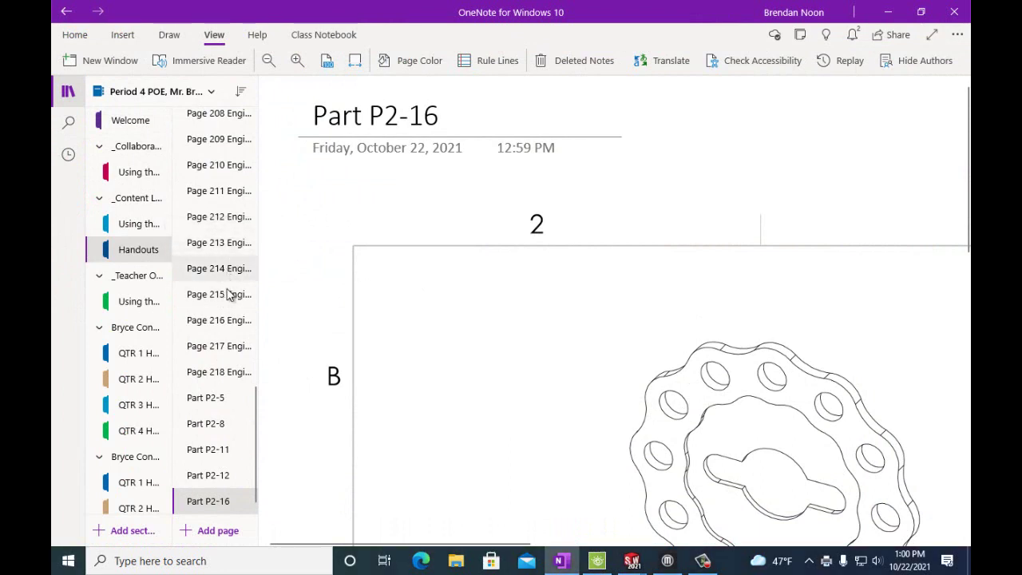
left_click(226, 320)
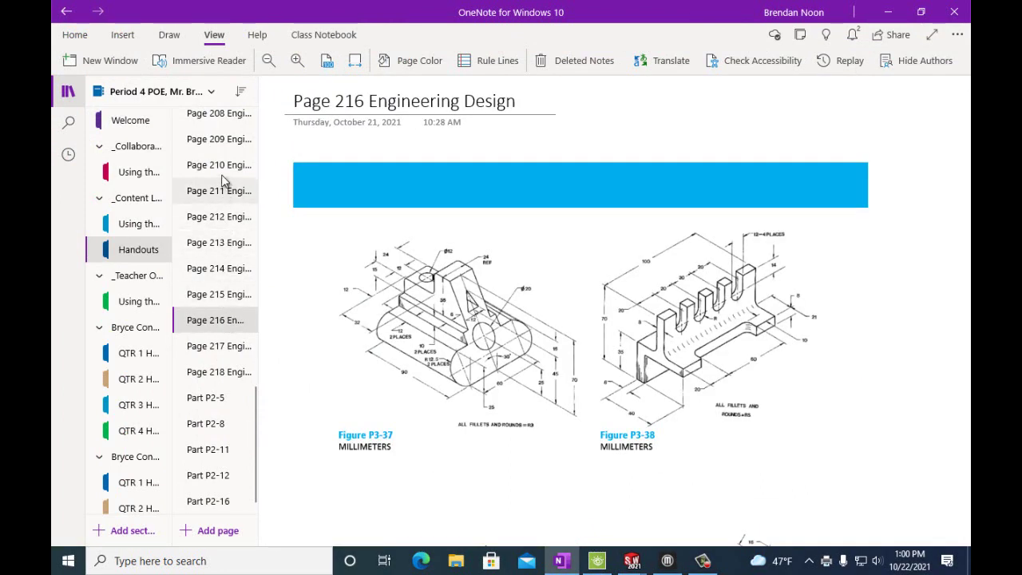
scroll(225, 176, "up", 5)
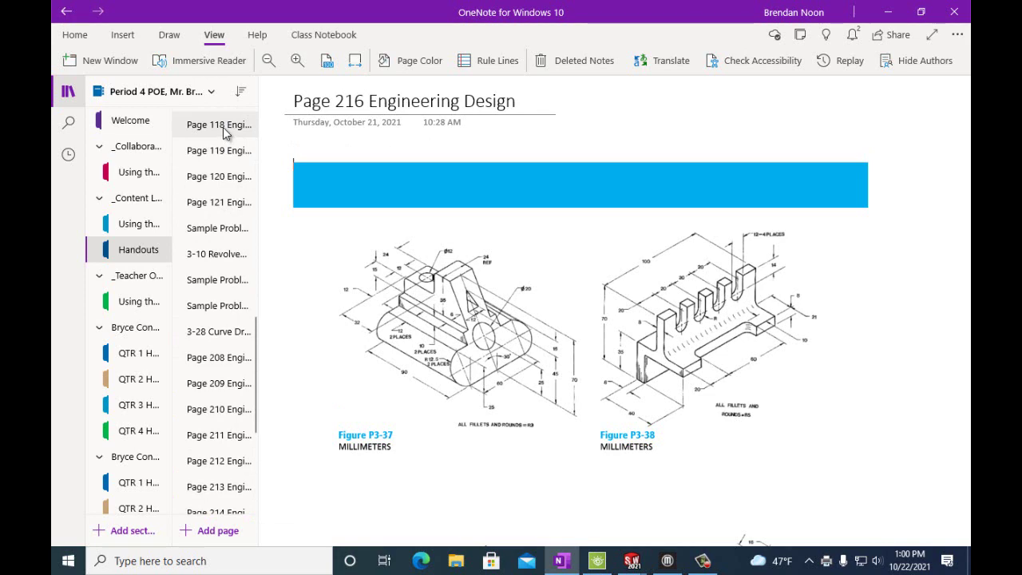
left_click(224, 127)
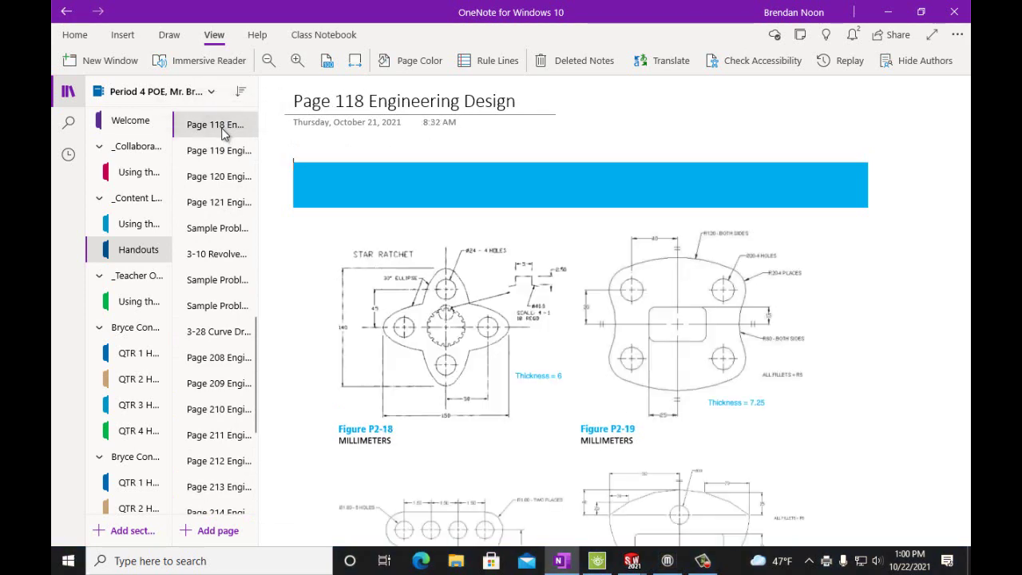
scroll(217, 225, "up", 3)
left_click(215, 221)
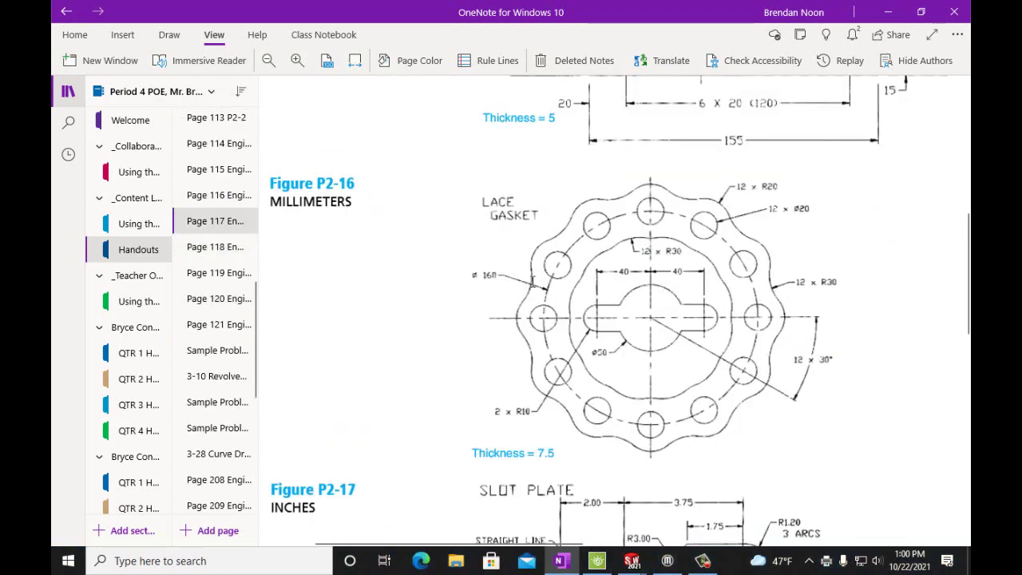
Step: Look over Figures P2-15, P2-16 and P2-17 on the Page 117 handout at a reduced zoom
left_click(268, 61)
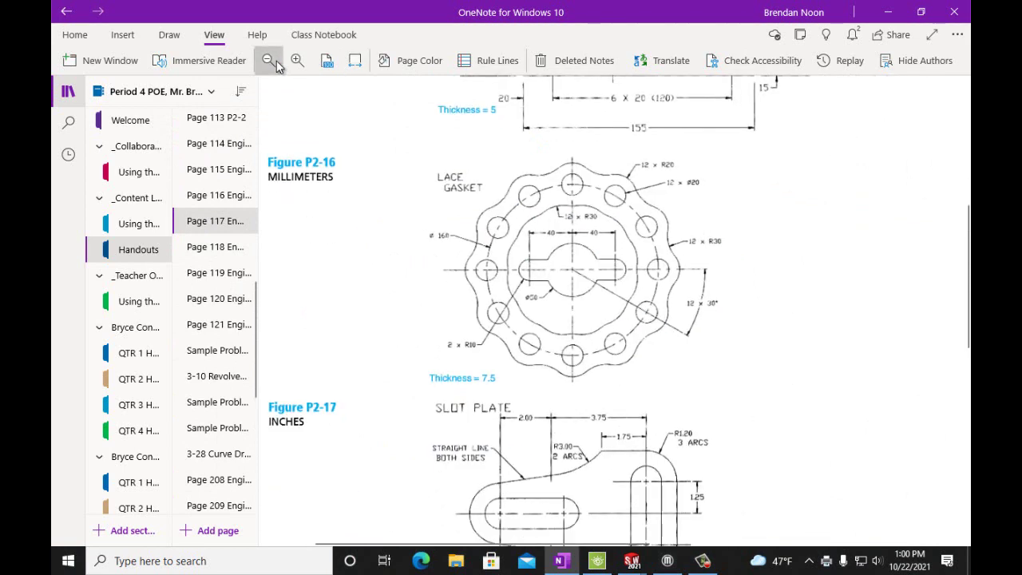
left_click(268, 61)
scroll(563, 229, "up", 3)
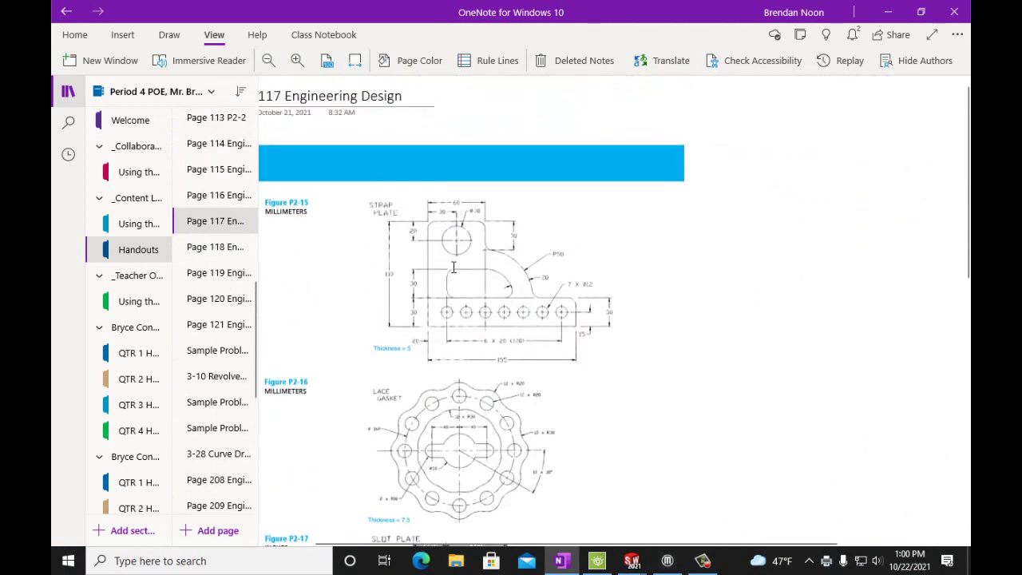
scroll(443, 257, "down", 5)
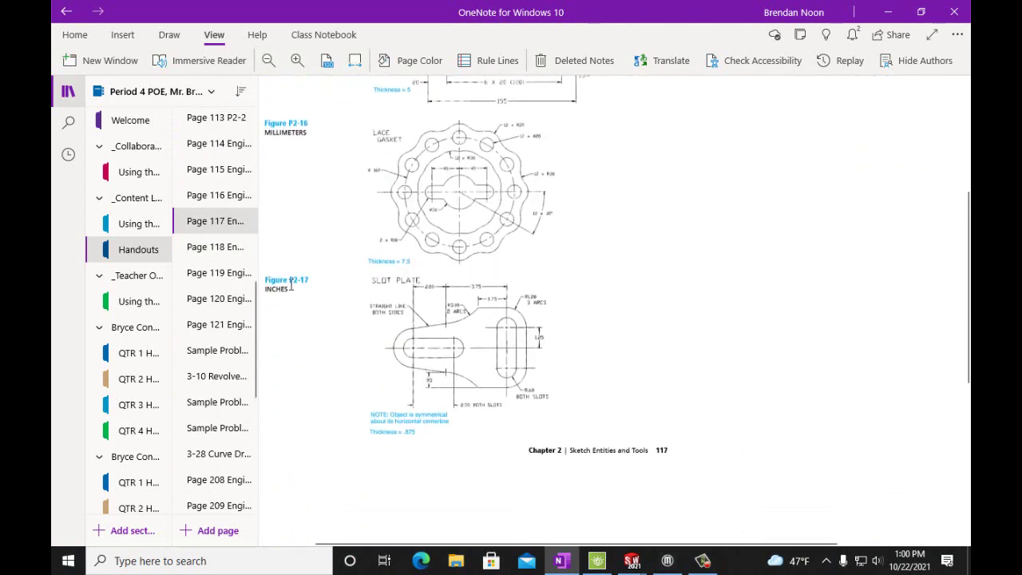
scroll(476, 348, "up", 5)
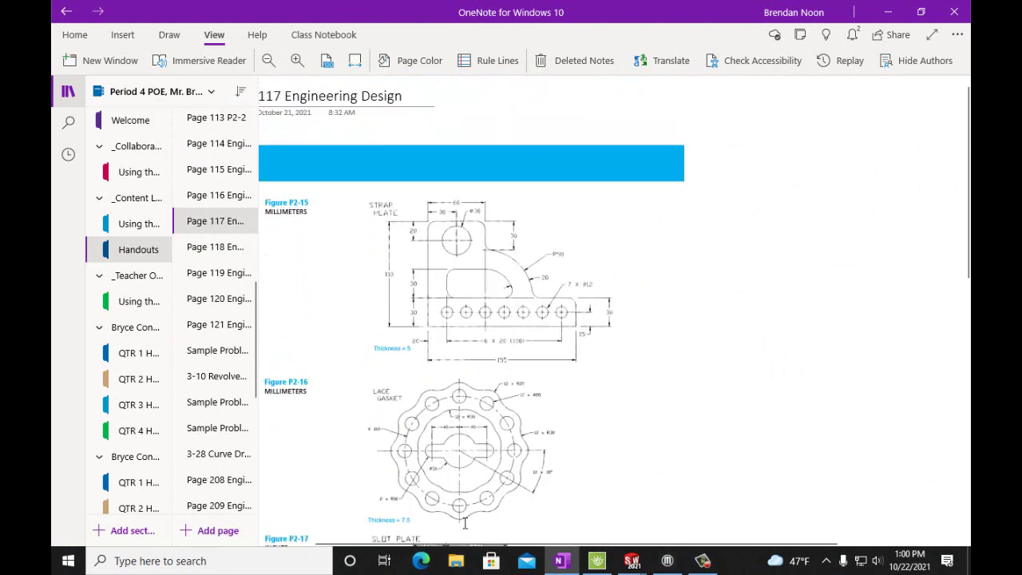
scroll(529, 414, "down", 1)
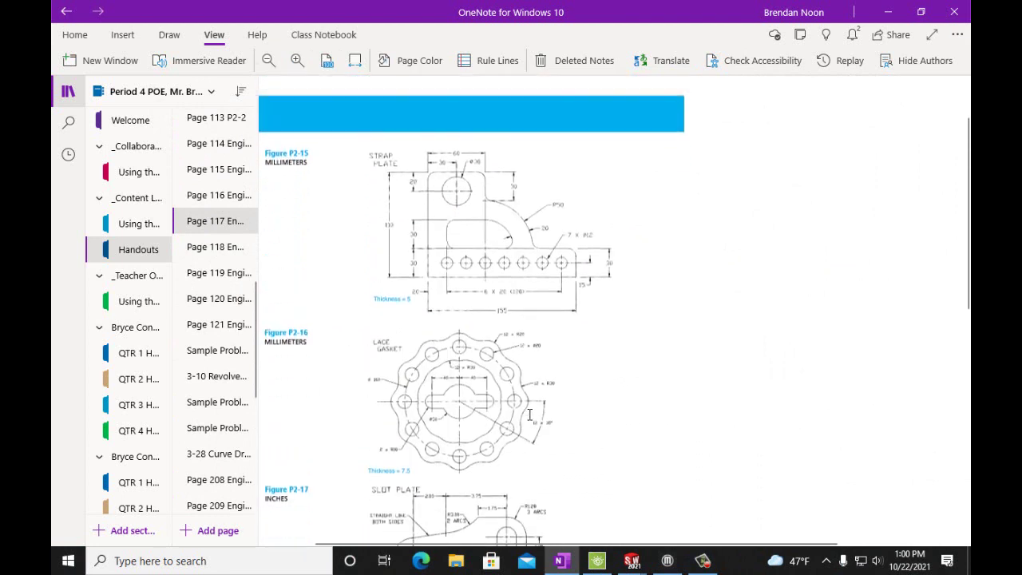
scroll(322, 152, "up", 1)
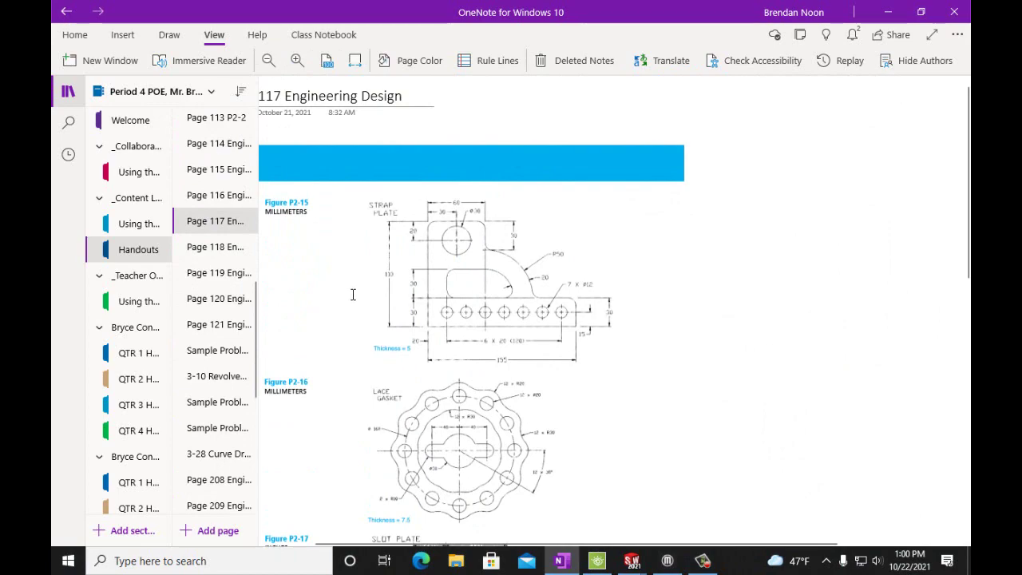